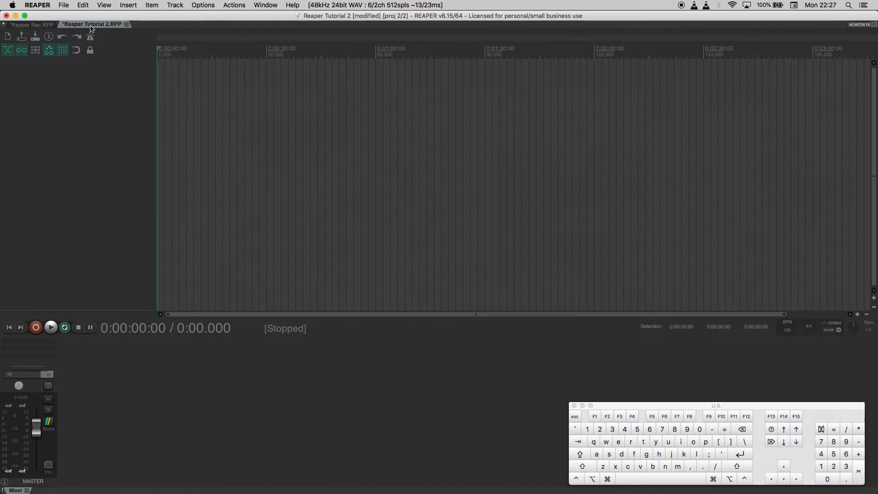
- Switch to Finder and import UK Train Fast ZOOM0006.WAV onto a new track, starting at about 0:54
{"action": "left_click", "coordinate": [246, 183]}
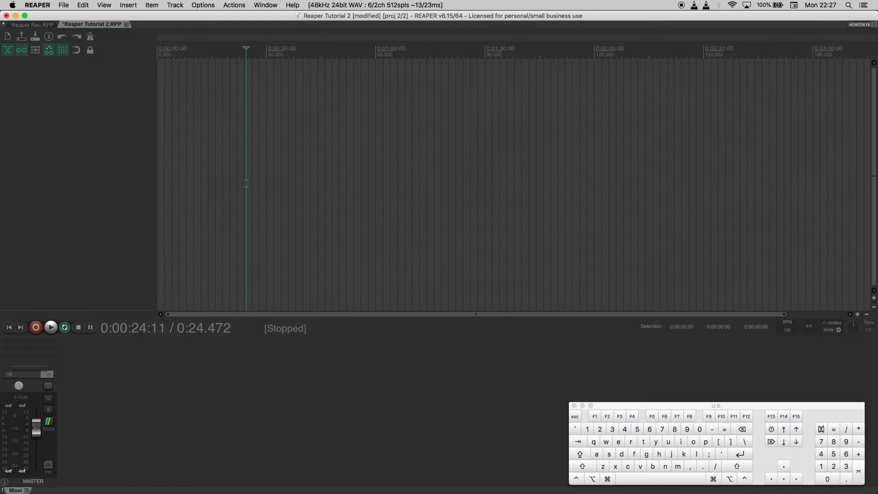
{"action": "key", "text": "super+Tab"}
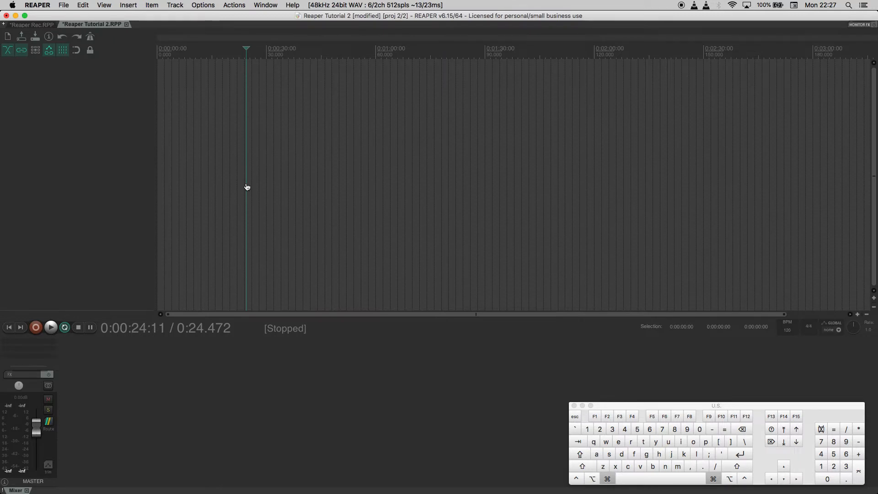
{"action": "left_click_drag", "start_coordinate": [344, 240], "coordinate": [356, 142]}
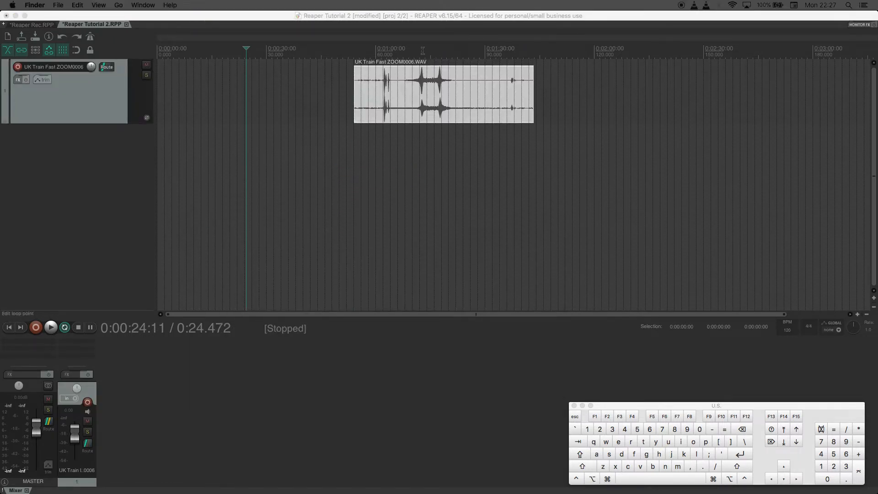
- Lower the item volume of the UK Train Fast clip to -1.21 dB
{"action": "left_click", "coordinate": [422, 68]}
{"action": "left_click_drag", "start_coordinate": [423, 67], "coordinate": [423, 70]}
{"action": "scroll", "coordinate": [411, 84], "scroll_direction": "up", "scroll_amount": 3}
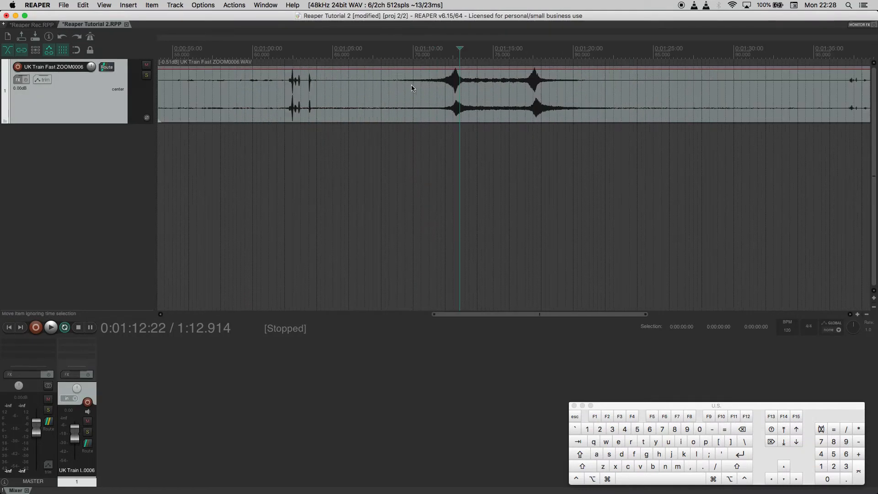
{"action": "left_click", "coordinate": [453, 71]}
{"action": "scroll", "coordinate": [452, 70], "scroll_direction": "up", "scroll_amount": 3}
{"action": "scroll", "coordinate": [460, 71], "scroll_direction": "down", "scroll_amount": 3}
{"action": "scroll", "coordinate": [461, 92], "scroll_direction": "down", "scroll_amount": 2}
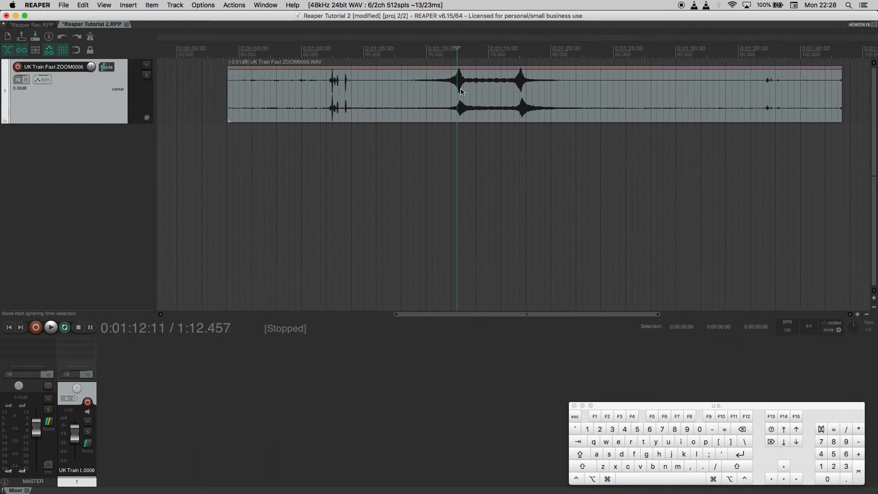
{"action": "scroll", "coordinate": [483, 86], "scroll_direction": "down", "scroll_amount": 3}
{"action": "left_click_drag", "start_coordinate": [494, 69], "coordinate": [494, 73]}
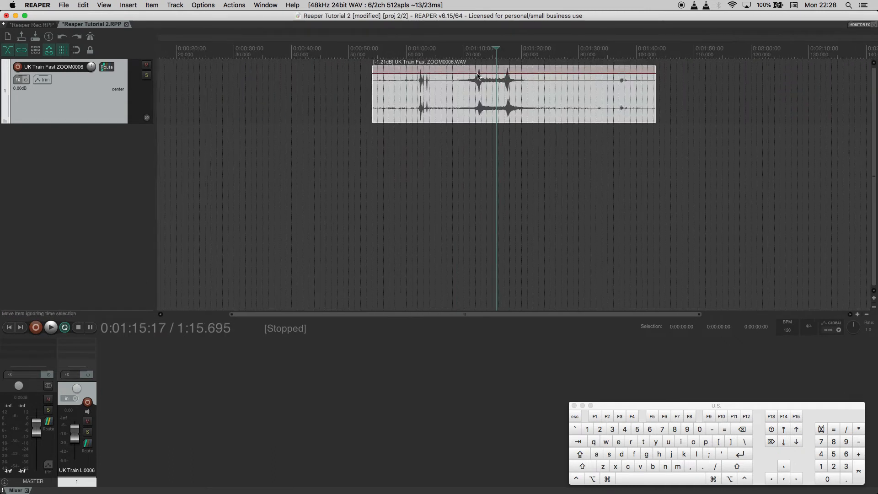
- Play back the two loud peaks of the train clip from about 1:12, then set the edit cursor near the clip's start
{"action": "scroll", "coordinate": [479, 69], "scroll_direction": "up", "scroll_amount": 4}
{"action": "left_click", "coordinate": [472, 52]}
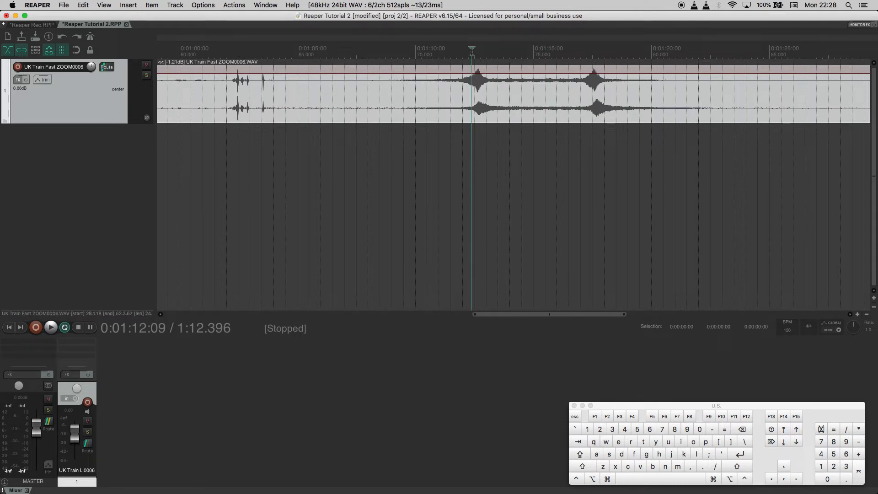
{"action": "key", "text": "space"}
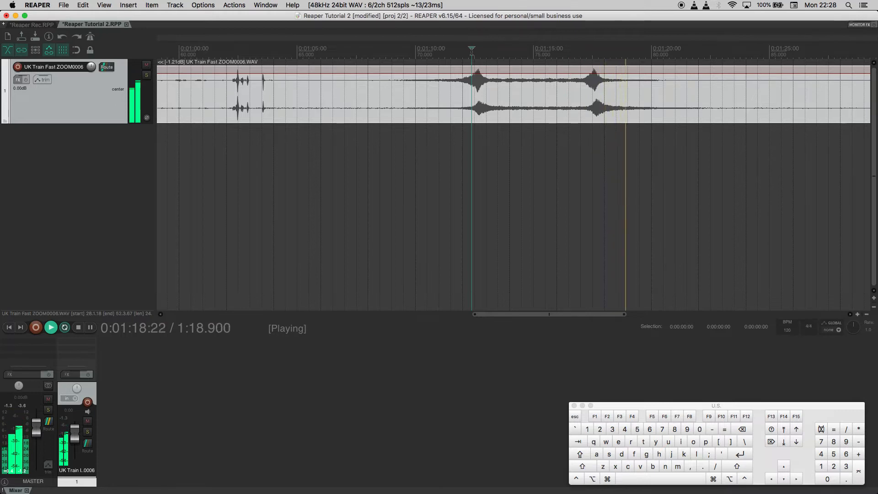
{"action": "key", "text": "space"}
{"action": "scroll", "coordinate": [535, 97], "scroll_direction": "down", "scroll_amount": 4}
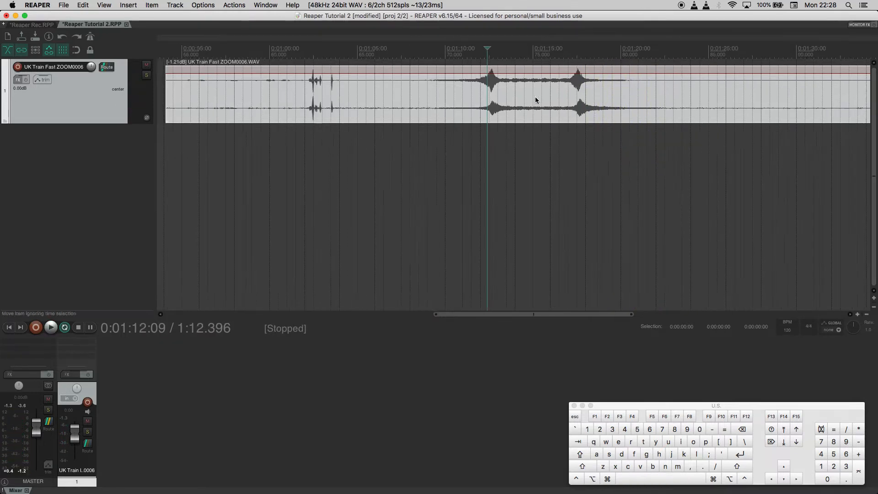
{"action": "left_click", "coordinate": [218, 61]}
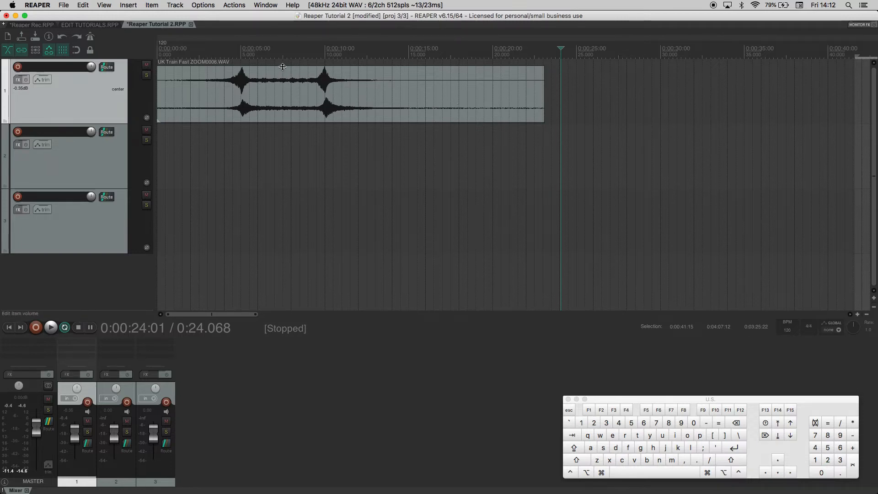
- Try small item volume changes on the train clip on track 1, ending at -1.63 dB
{"action": "left_click_drag", "start_coordinate": [282, 67], "coordinate": [282, 70]}
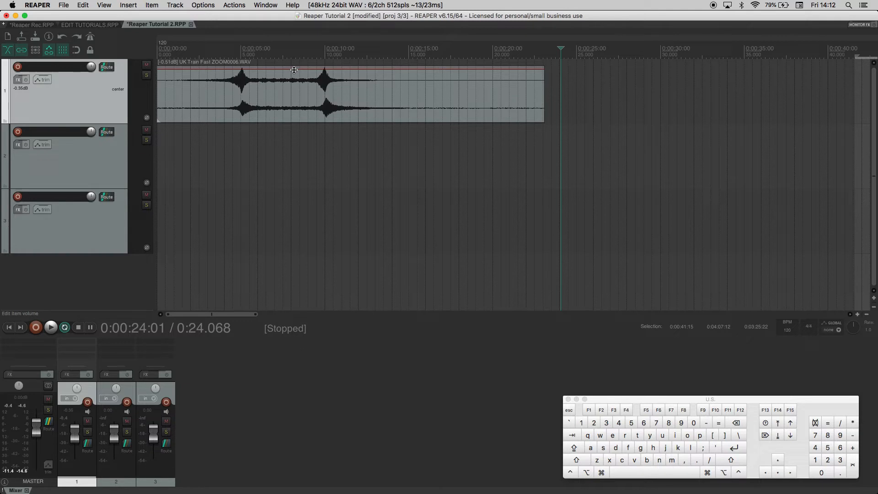
{"action": "mouse_move", "coordinate": [294, 70]}
{"action": "left_mouse_down"}
{"action": "mouse_move", "coordinate": [294, 76]}
{"action": "mouse_move", "coordinate": [293, 66]}
{"action": "left_mouse_up"}
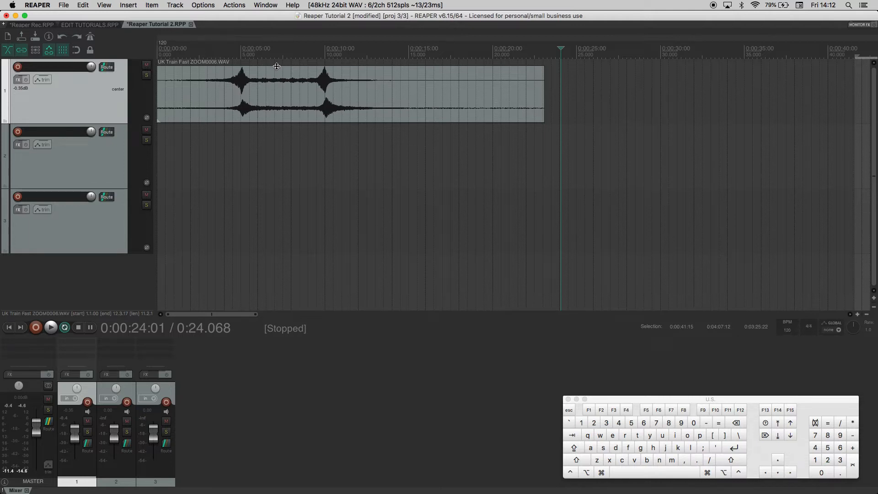
{"action": "left_click", "coordinate": [277, 66]}
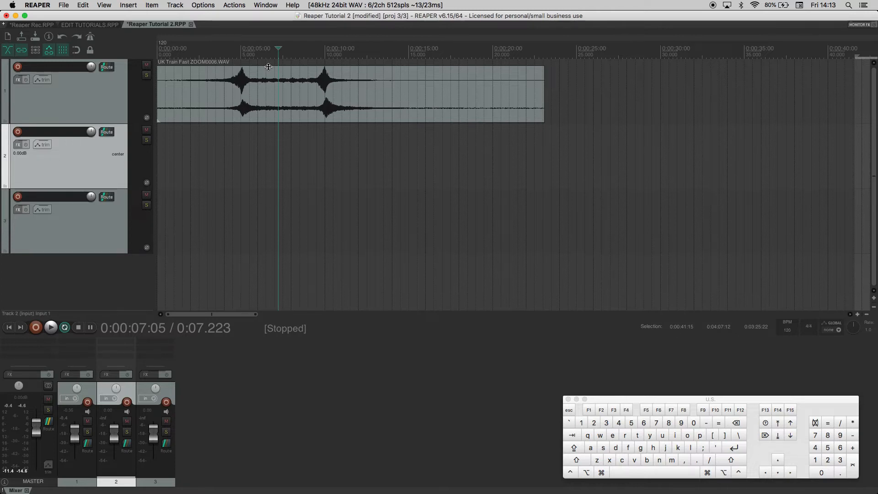
{"action": "left_click", "coordinate": [269, 66]}
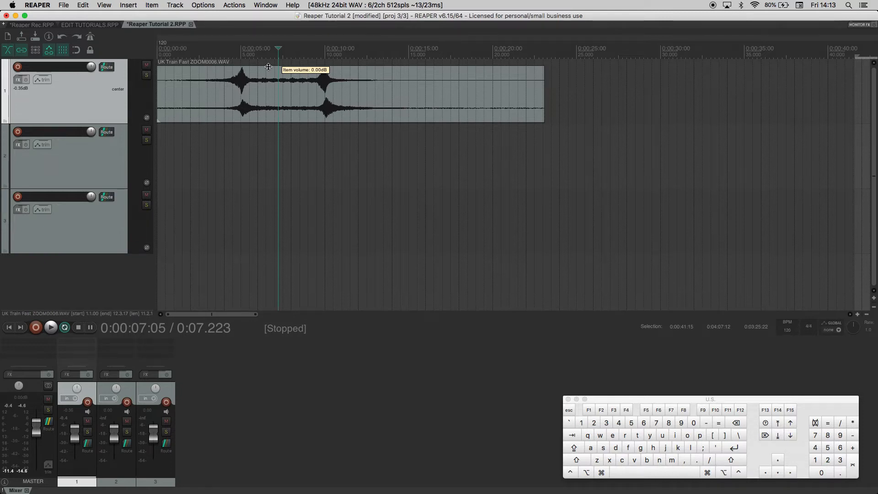
{"action": "left_click_drag", "start_coordinate": [268, 67], "coordinate": [269, 76]}
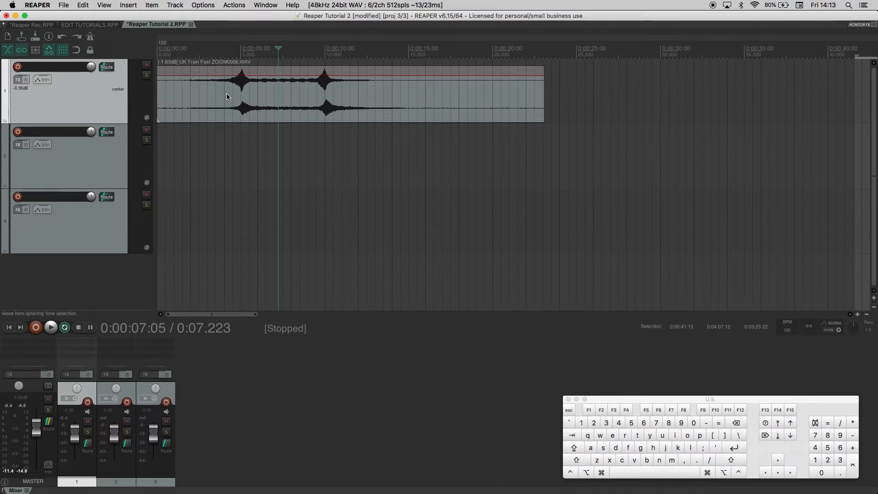
- Trim the train clip's end back to about 9 s, keeping the steady part between the peaks, and play it
{"action": "left_click", "coordinate": [256, 94]}
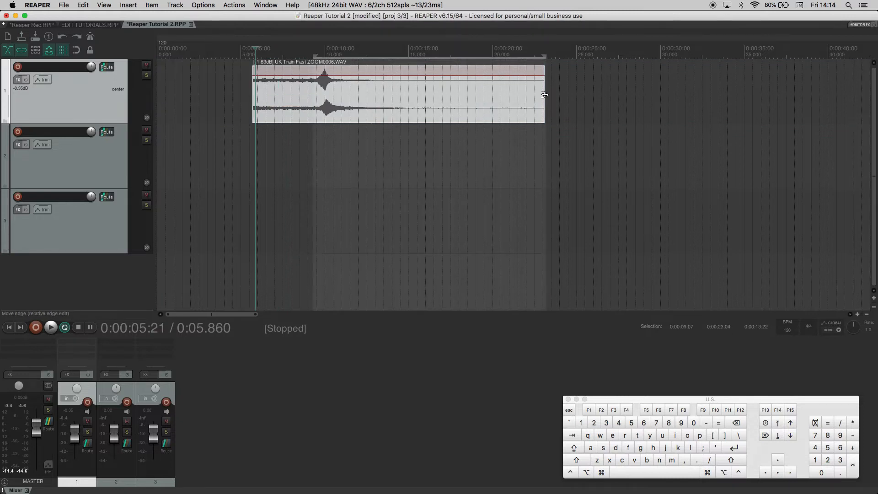
{"action": "left_click_drag", "start_coordinate": [545, 94], "coordinate": [314, 95]}
{"action": "left_click", "coordinate": [270, 50]}
{"action": "key", "text": "space"}
{"action": "key", "text": "space"}
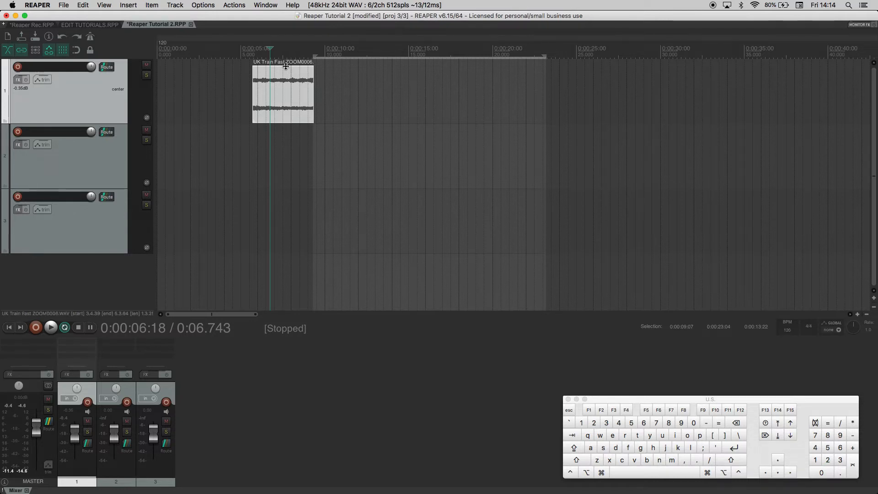
- Raise the short train clip's item volume to +6.02 dB
{"action": "left_click_drag", "start_coordinate": [286, 66], "coordinate": [288, 45]}
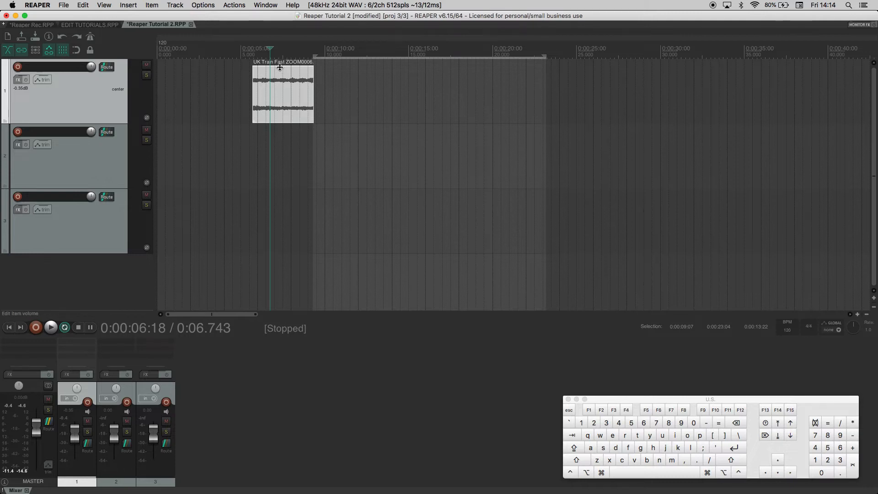
{"action": "key", "text": "shift"}
{"action": "left_click_drag", "start_coordinate": [279, 66], "coordinate": [282, 40]}
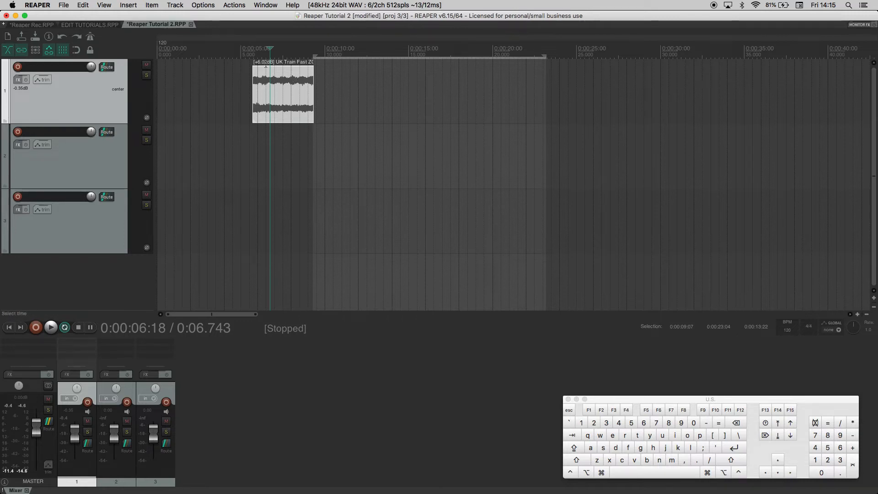
- Reset the short train clip's item volume to its default level
{"action": "left_click", "coordinate": [285, 52]}
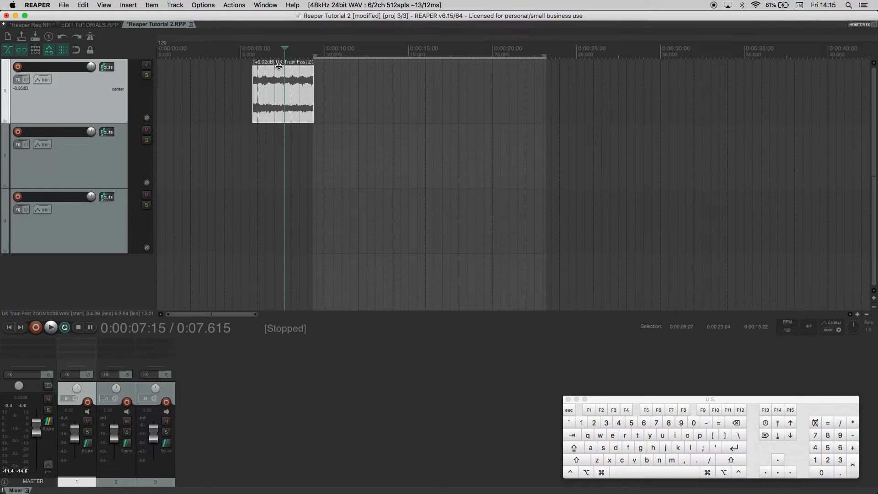
{"action": "mouse_move", "coordinate": [279, 67]}
{"action": "left_mouse_down"}
{"action": "mouse_move", "coordinate": [280, 75]}
{"action": "mouse_move", "coordinate": [281, 67]}
{"action": "left_mouse_up"}
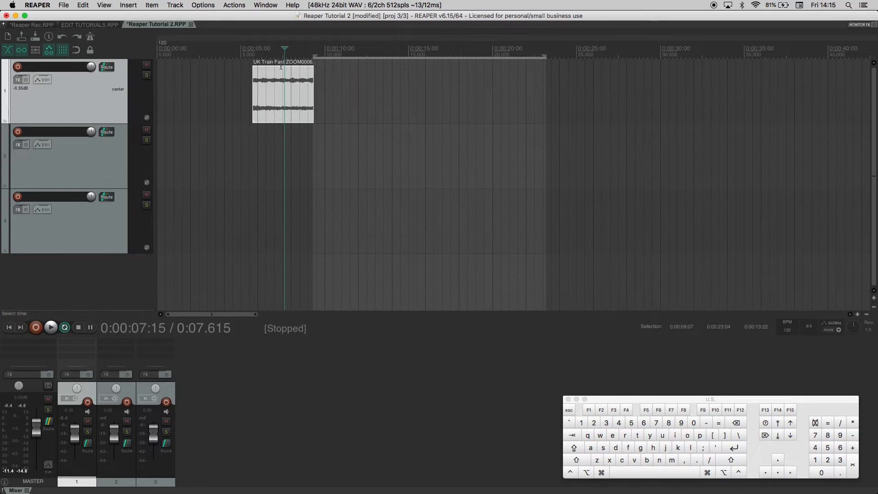
{"action": "left_click", "coordinate": [284, 82]}
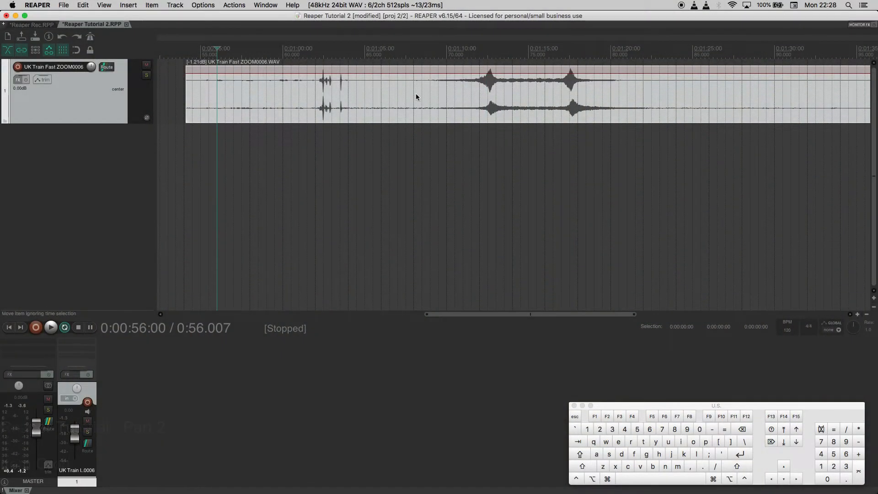
- Trim both ends of the full train clip so it spans from about 1:08 to about 1:31
{"action": "scroll", "coordinate": [416, 93], "scroll_direction": "down", "scroll_amount": 2}
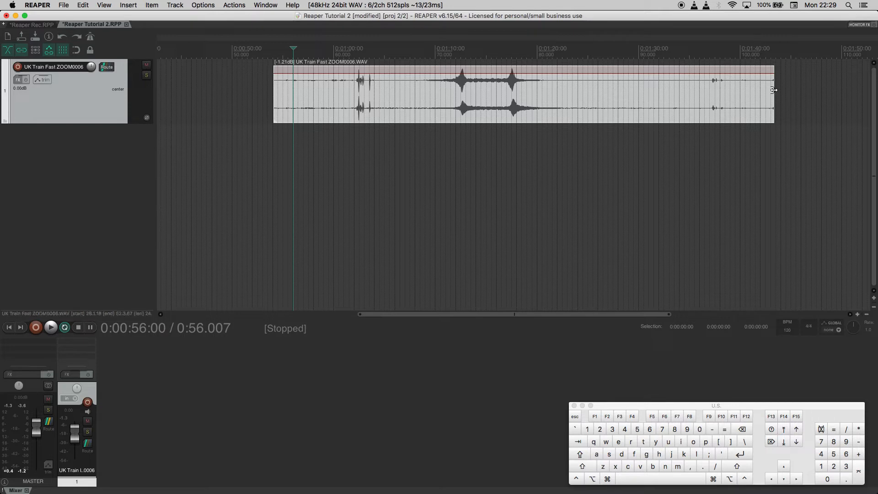
{"action": "left_click_drag", "start_coordinate": [773, 90], "coordinate": [646, 90]}
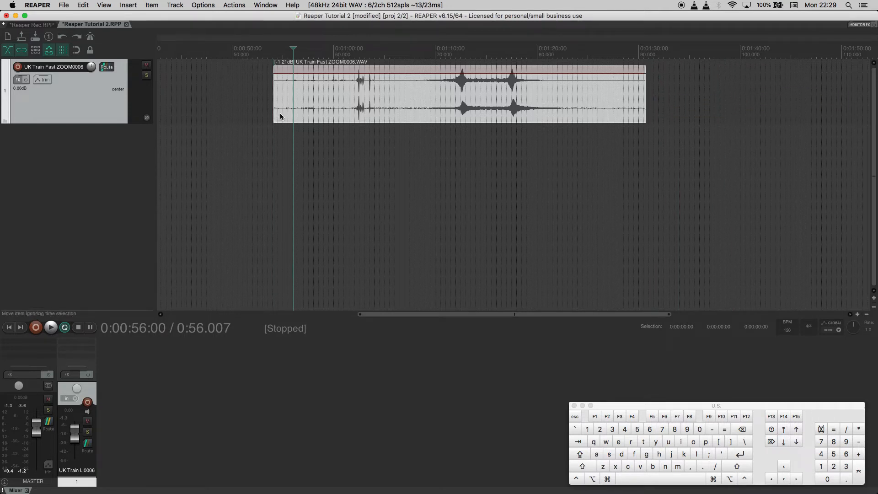
{"action": "left_click_drag", "start_coordinate": [274, 106], "coordinate": [411, 95]}
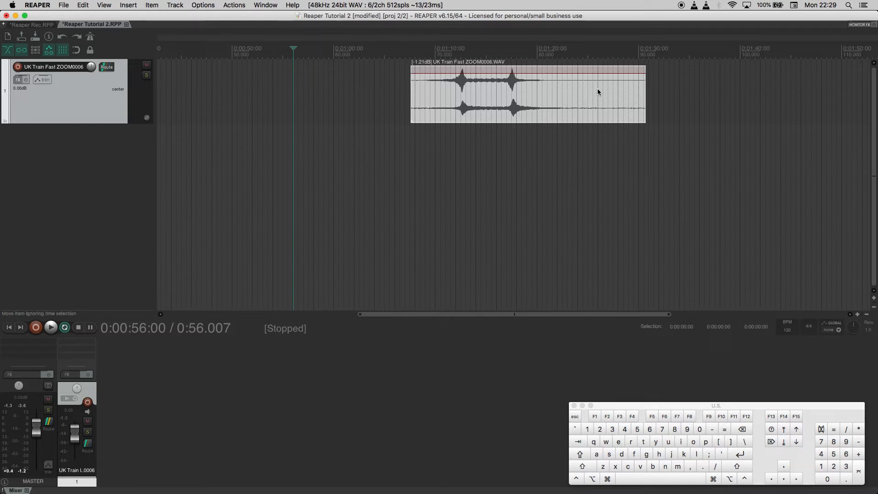
- Play back the trimmed train clip from about 1:05
{"action": "left_click", "coordinate": [389, 44]}
{"action": "key", "text": "space"}
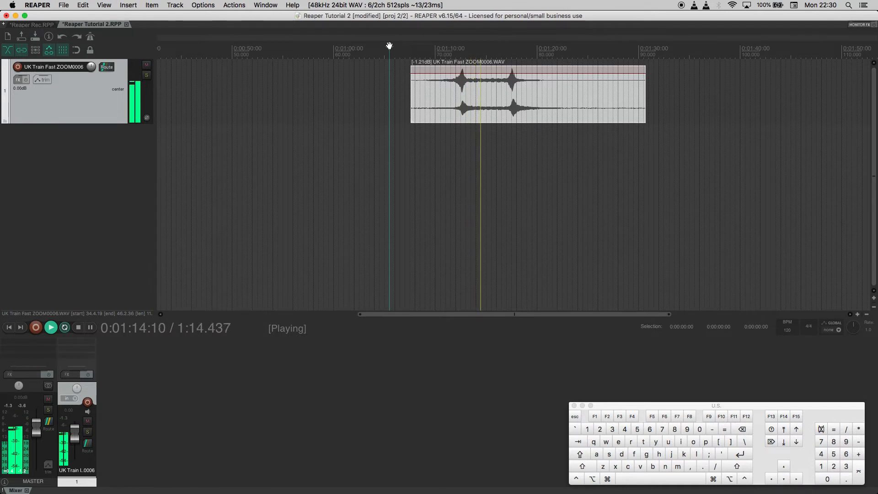
{"action": "key", "text": "space"}
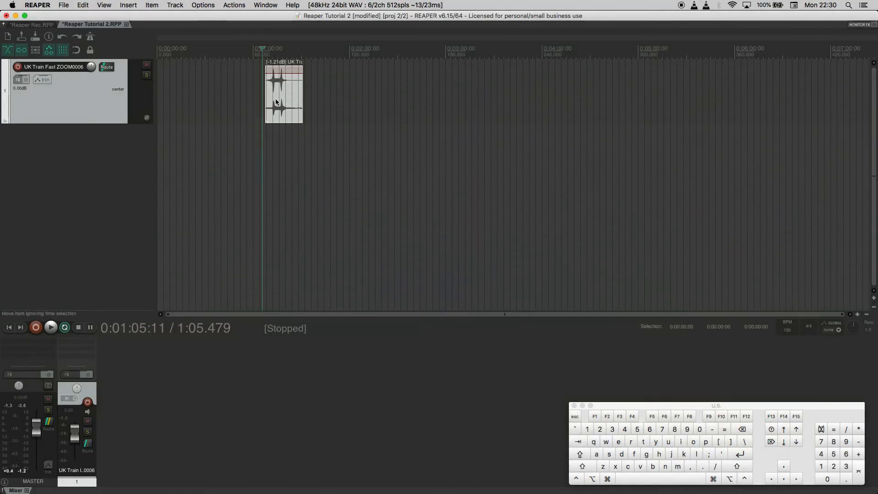
- Move the trimmed train clip along its track to start at about 1:10
{"action": "left_click_drag", "start_coordinate": [283, 107], "coordinate": [290, 105]}
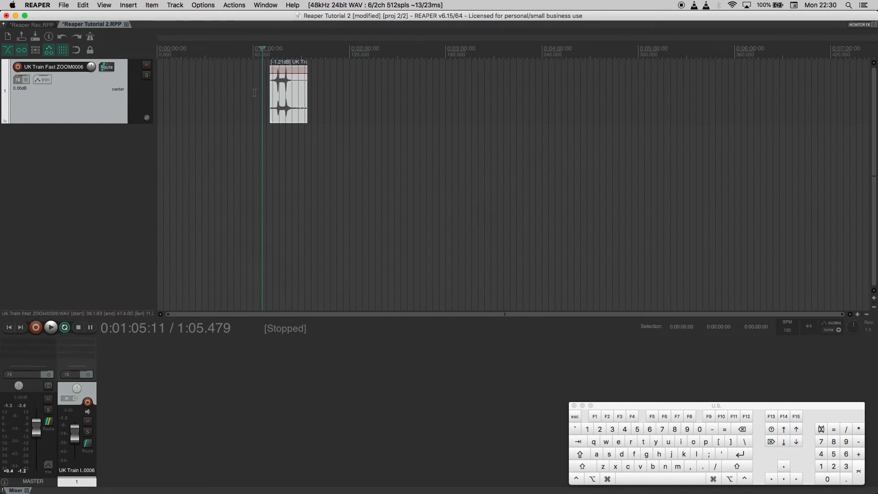
{"action": "left_click", "coordinate": [286, 114]}
{"action": "scroll", "coordinate": [293, 124], "scroll_direction": "up", "scroll_amount": 5}
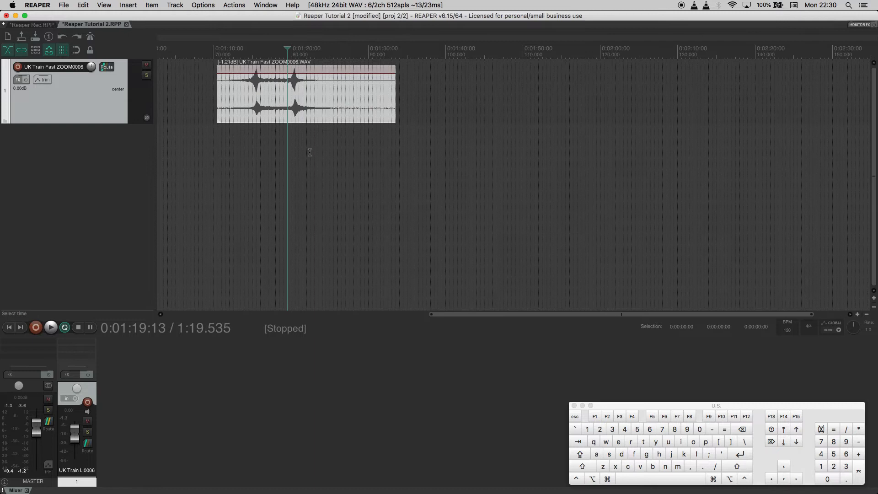
- Place the edit cursor at several points on the empty timeline, ending at about 1:38
{"action": "left_click", "coordinate": [340, 158]}
{"action": "left_click", "coordinate": [552, 146]}
{"action": "left_click", "coordinate": [679, 214]}
{"action": "left_click", "coordinate": [318, 206]}
{"action": "left_click", "coordinate": [566, 196]}
{"action": "left_click", "coordinate": [656, 222]}
{"action": "left_click", "coordinate": [434, 220]}
- Make several time selections on the timeline, including one from about 1:07 to 1:47, and clear the selection
{"action": "left_click_drag", "start_coordinate": [511, 174], "coordinate": [525, 174]}
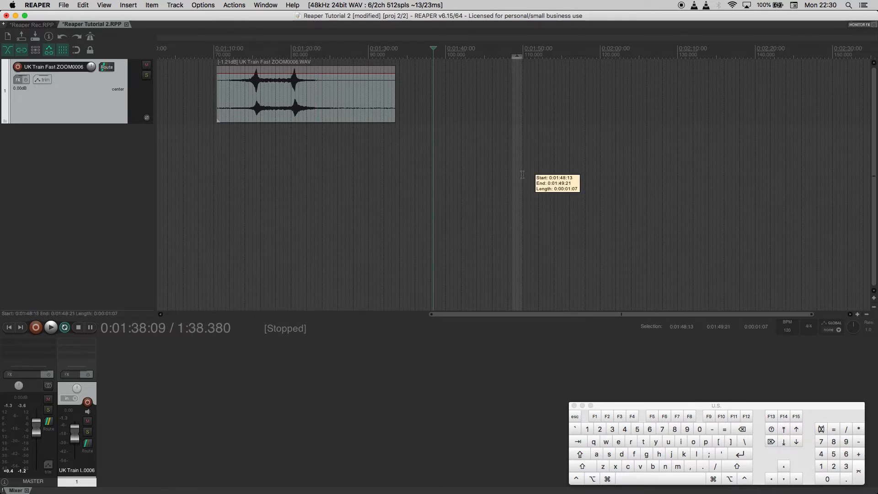
{"action": "left_click_drag", "start_coordinate": [388, 165], "coordinate": [229, 175]}
{"action": "left_click_drag", "start_coordinate": [506, 197], "coordinate": [197, 188]}
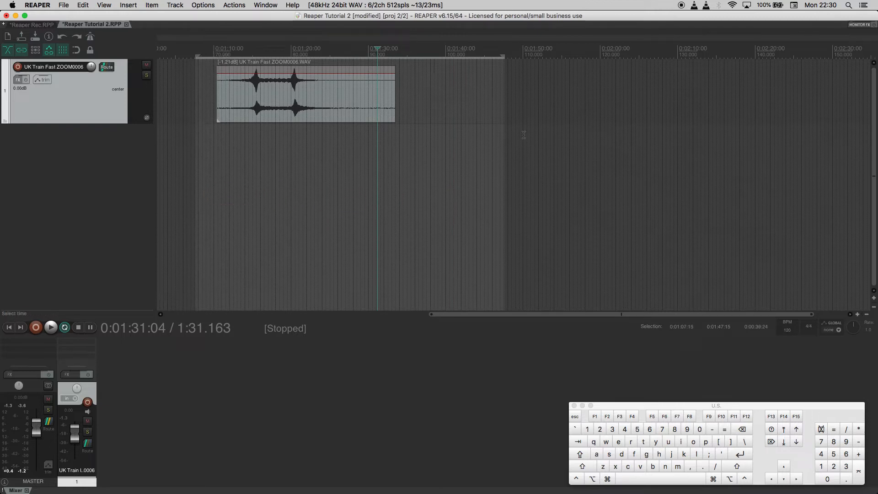
{"action": "left_click", "coordinate": [597, 151]}
{"action": "left_click_drag", "start_coordinate": [568, 163], "coordinate": [598, 165]}
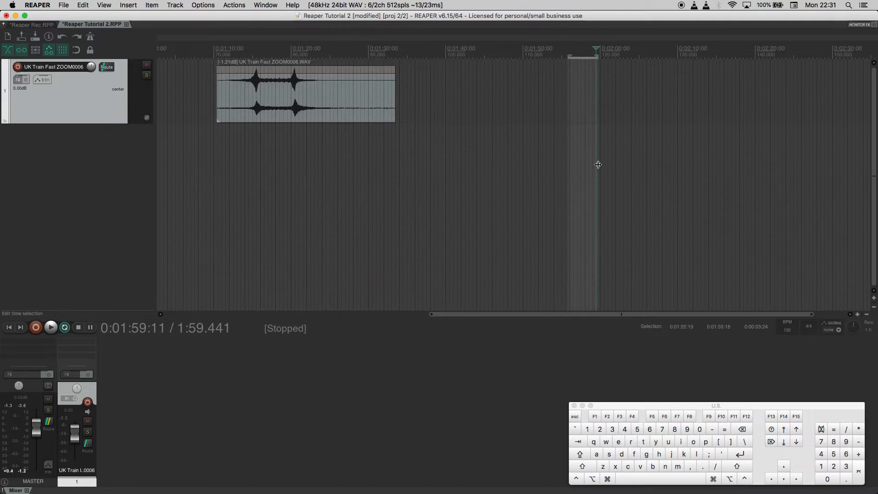
{"action": "left_click", "coordinate": [481, 163]}
{"action": "left_click", "coordinate": [399, 137]}
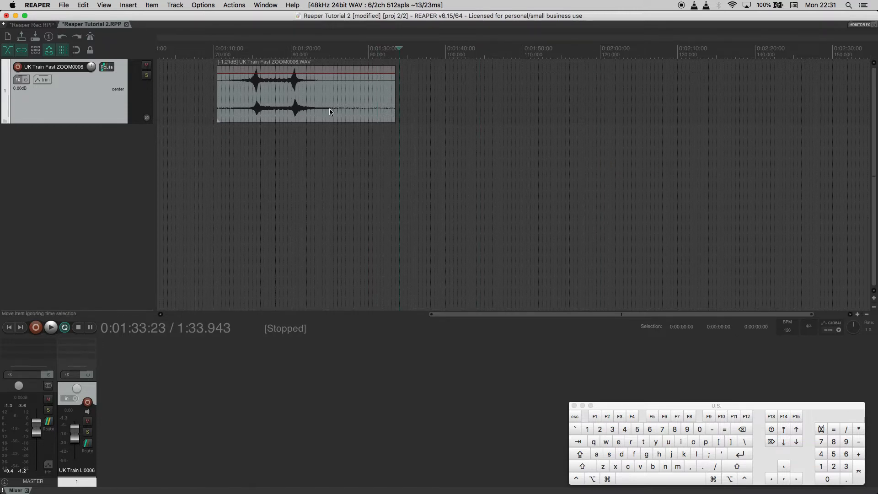
- Copy the train clip onto a new second track, offset by about 1 s from the original
{"action": "left_click", "coordinate": [338, 106]}
{"action": "left_click", "coordinate": [437, 148]}
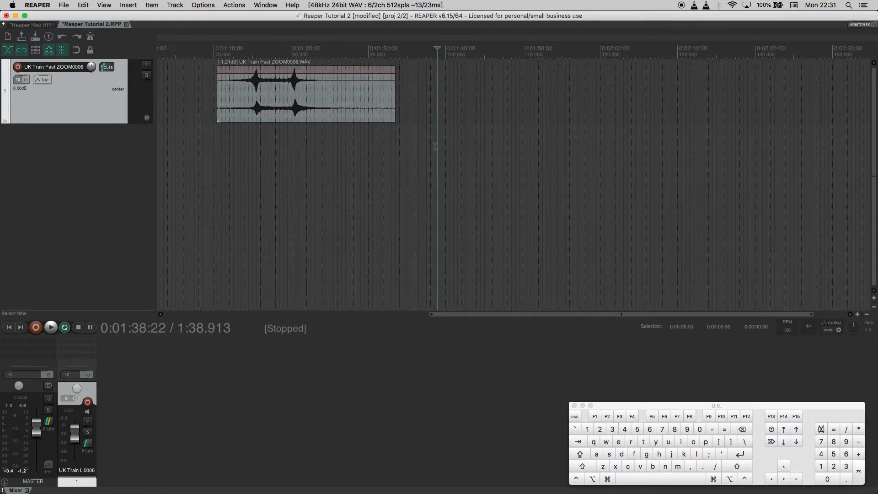
{"action": "left_click", "coordinate": [355, 106]}
{"action": "left_click_drag", "start_coordinate": [355, 105], "coordinate": [363, 159]}
{"action": "key", "text": "shift"}
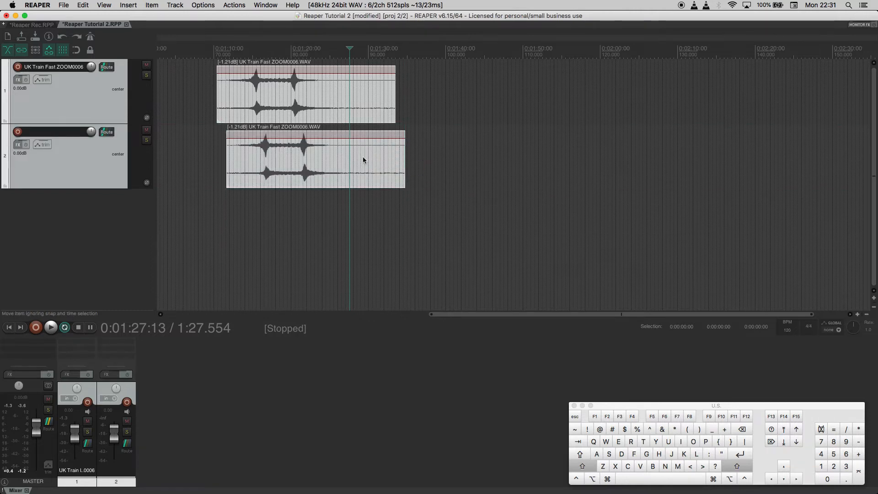
- Select the train clips on the second and first tracks individually, and deselect them by placing the edit cursor at about 1:38
{"action": "left_click", "coordinate": [365, 159]}
{"action": "left_click", "coordinate": [346, 103]}
{"action": "left_click", "coordinate": [348, 99]}
{"action": "left_click", "coordinate": [433, 151]}
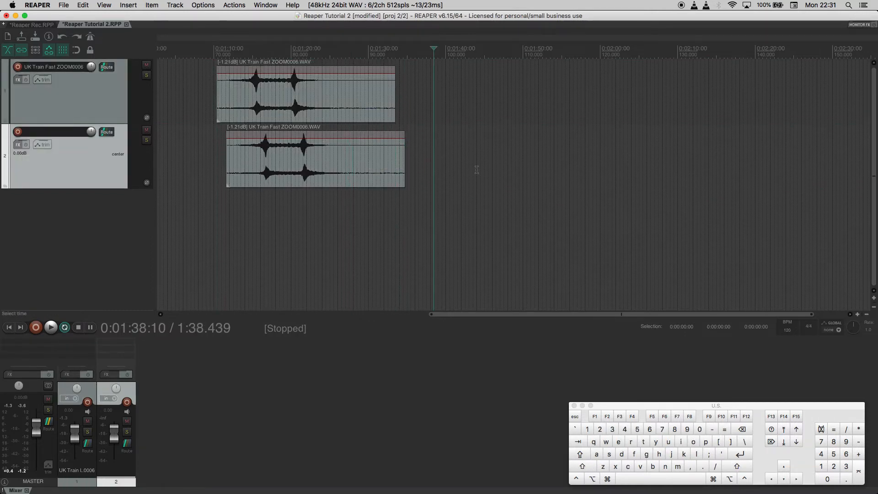
- Select both train clips together with a marquee across the two tracks, and clear the item selection
{"action": "left_click_drag", "start_coordinate": [401, 164], "coordinate": [321, 96]}
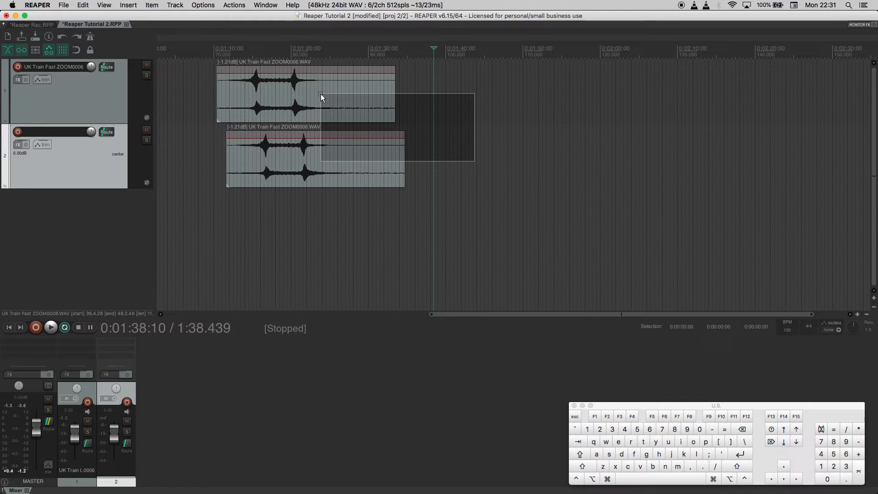
{"action": "left_click_drag", "start_coordinate": [321, 94], "coordinate": [321, 93]}
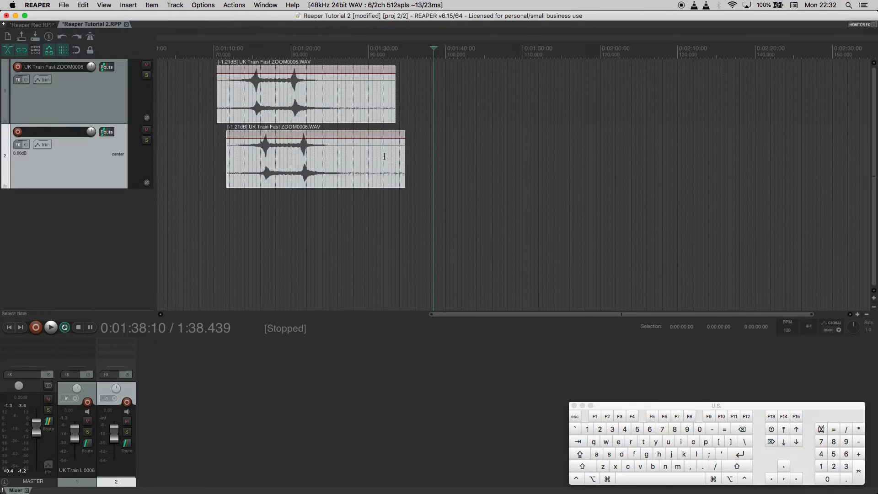
{"action": "left_click", "coordinate": [448, 161]}
- Make several time selections in the empty space after the clips, ending with one from about 1:39 to 1:42
{"action": "left_click_drag", "start_coordinate": [437, 160], "coordinate": [551, 157]}
{"action": "left_click_drag", "start_coordinate": [593, 176], "coordinate": [556, 181]}
{"action": "left_click_drag", "start_coordinate": [441, 167], "coordinate": [462, 163]}
- Delete the copied train clip and the second track that held it
{"action": "scroll", "coordinate": [451, 175], "scroll_direction": "down", "scroll_amount": 3}
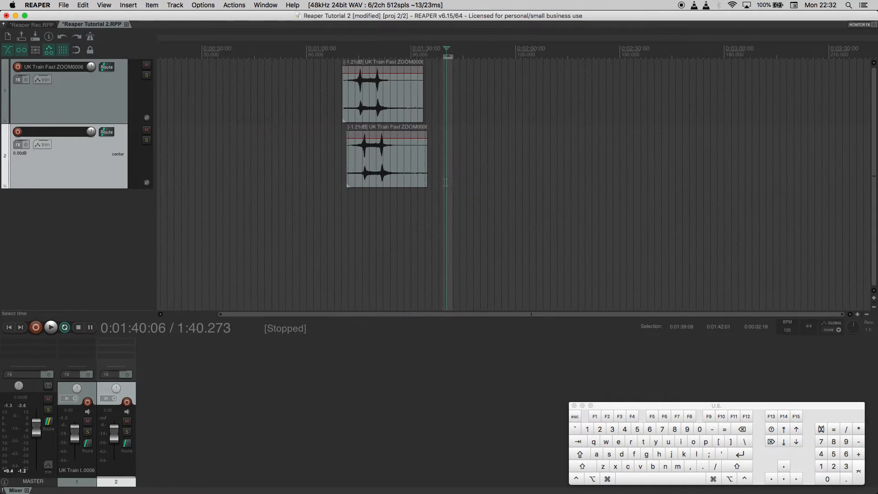
{"action": "left_click", "coordinate": [383, 173]}
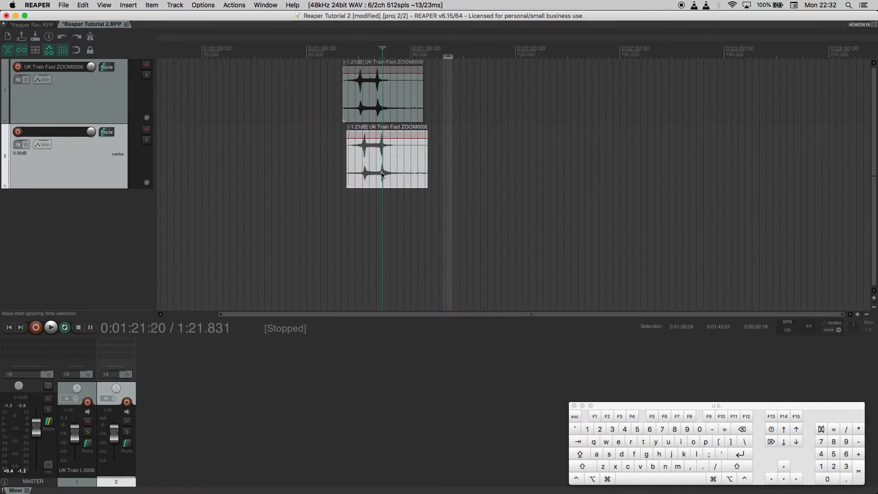
{"action": "key", "text": "Delete"}
{"action": "left_click", "coordinate": [147, 162]}
{"action": "key", "text": "Delete"}
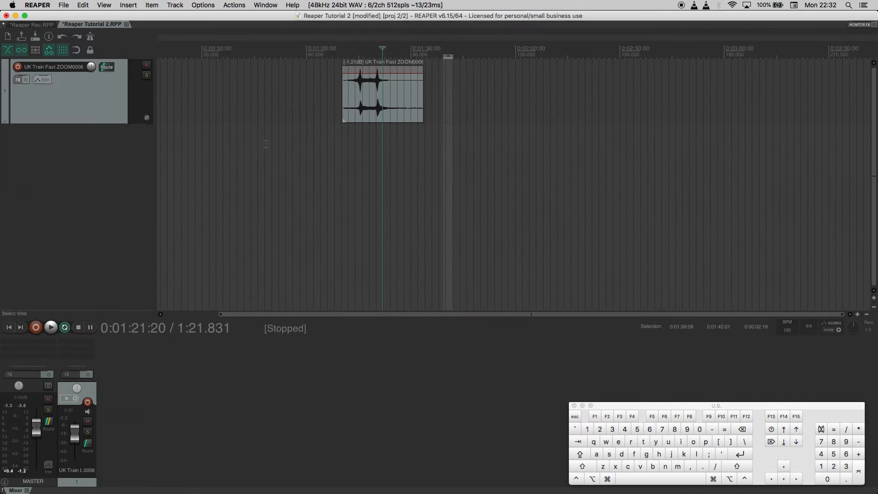
- Copy the train clip onto three new tracks below, with the copies starting at about 1:00, 0:57 and 0:55
{"action": "scroll", "coordinate": [336, 153], "scroll_direction": "up", "scroll_amount": 4}
{"action": "scroll", "coordinate": [390, 192], "scroll_direction": "left", "scroll_amount": 3}
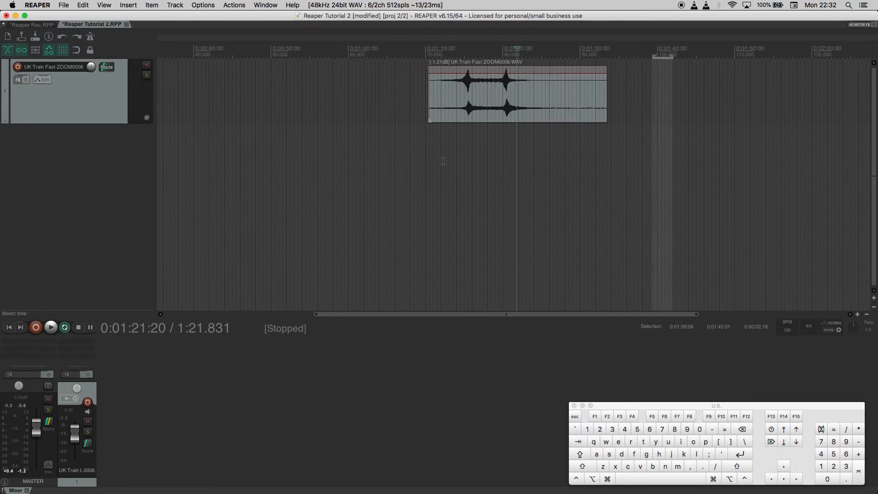
{"action": "left_click", "coordinate": [485, 107]}
{"action": "key", "text": "super"}
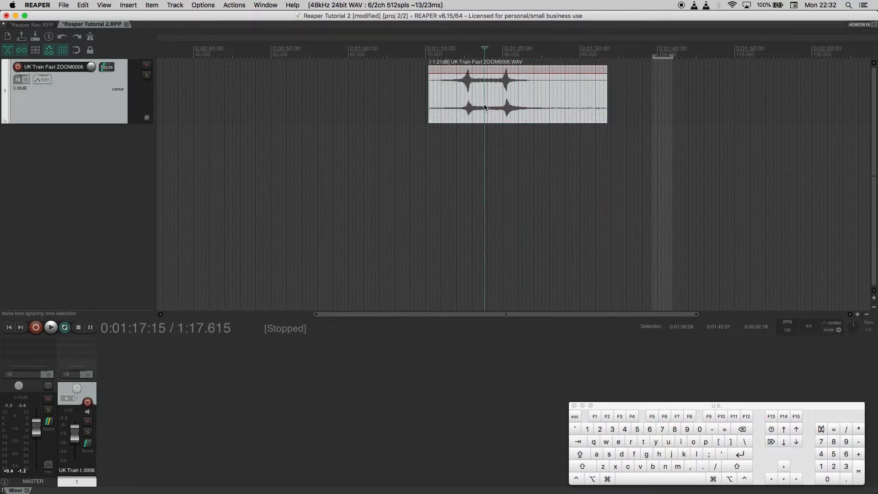
{"action": "key", "text": "super"}
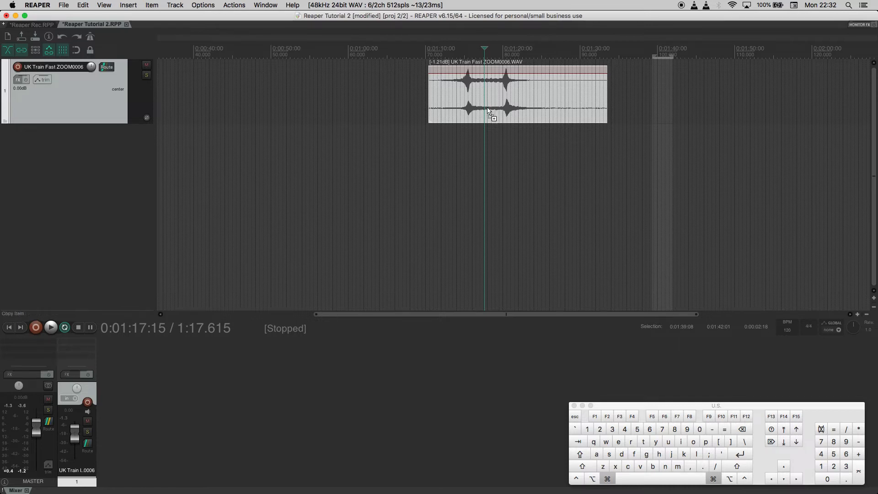
{"action": "left_click_drag", "start_coordinate": [488, 111], "coordinate": [401, 197]}
{"action": "mouse_move", "coordinate": [426, 225]}
{"action": "left_mouse_down"}
{"action": "mouse_move", "coordinate": [400, 242]}
{"action": "mouse_move", "coordinate": [409, 262]}
{"action": "left_mouse_up"}
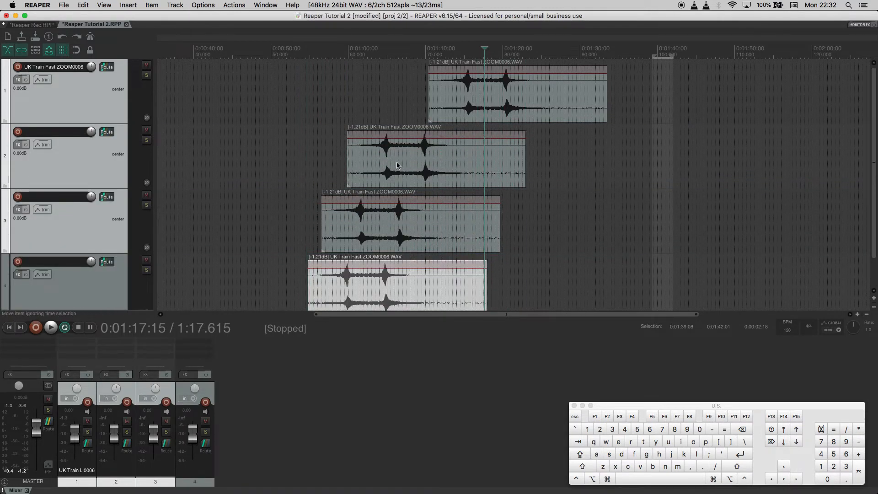
- Clear the name of the first track so it is blank
{"action": "double_click", "coordinate": [64, 69]}
{"action": "key", "text": "BackSpace"}
{"action": "left_click", "coordinate": [227, 167]}
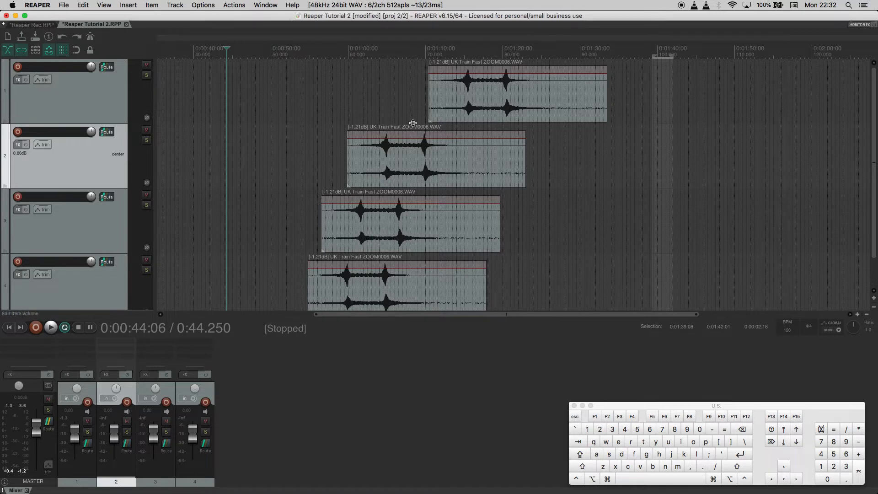
- Copy the train clip from the fourth track onto a new fifth track, starting slightly earlier
{"action": "left_click_drag", "start_coordinate": [376, 292], "coordinate": [374, 321]}
{"action": "scroll", "coordinate": [82, 218], "scroll_direction": "up", "scroll_amount": 5}
{"action": "scroll", "coordinate": [82, 217], "scroll_direction": "down", "scroll_amount": 3}
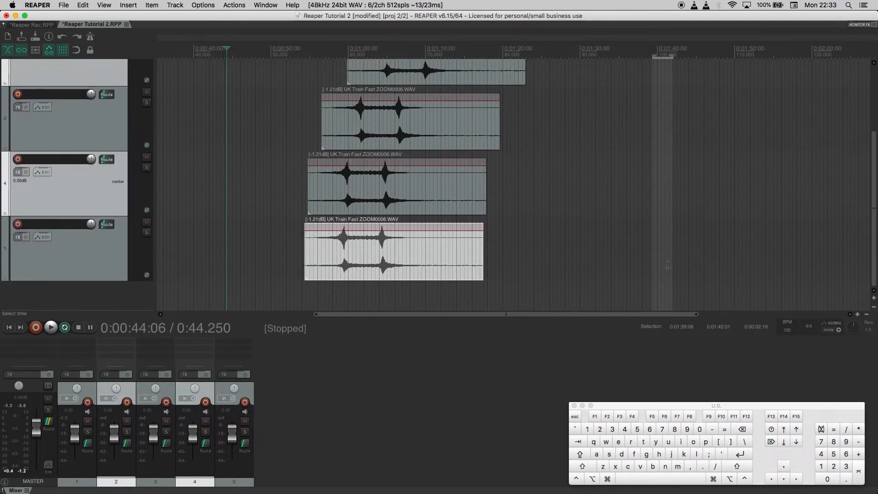
- Delete the three lowest tracks together with their train clip copies, keeping the first two tracks
{"action": "left_click", "coordinate": [58, 247], "text": "shift"}
{"action": "key", "text": "Delete"}
{"action": "left_click", "coordinate": [509, 170]}
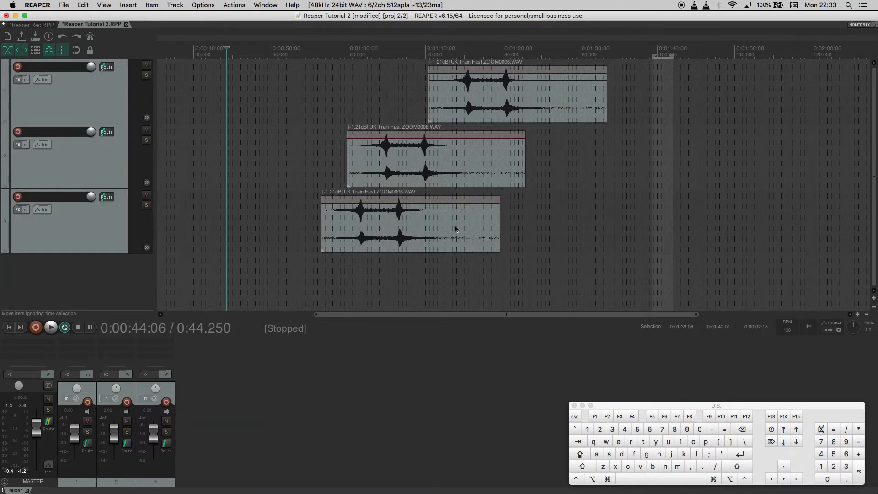
{"action": "left_click", "coordinate": [432, 232]}
{"action": "key", "text": "Delete"}
- Move the train clip on the second track to start at about 1:10:14, nearly in line with the original
{"action": "left_click_drag", "start_coordinate": [415, 160], "coordinate": [486, 157]}
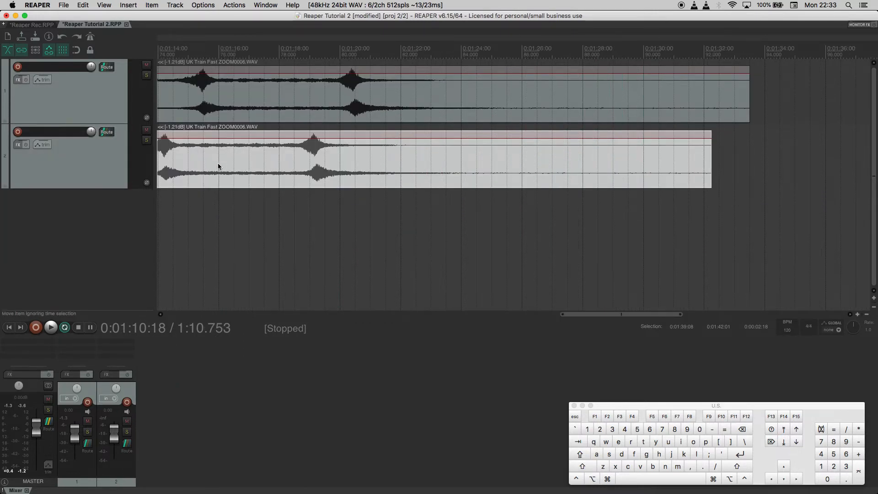
{"action": "left_click_drag", "start_coordinate": [218, 167], "coordinate": [270, 173]}
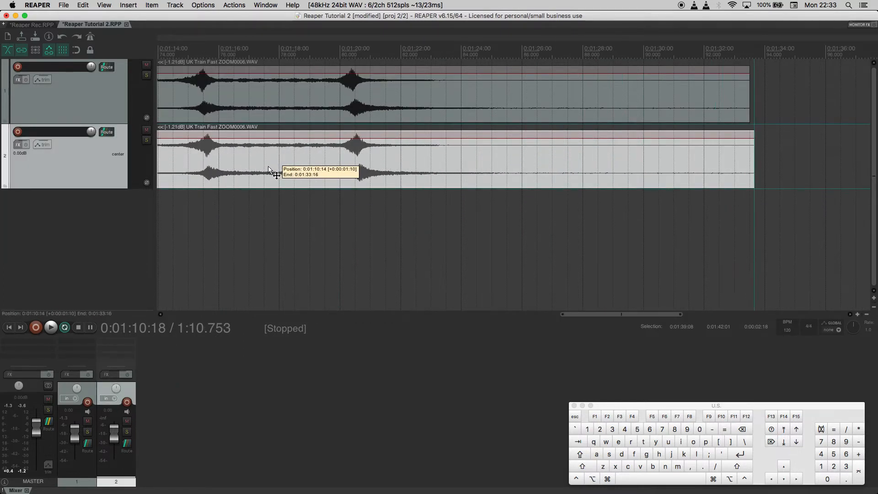
{"action": "scroll", "coordinate": [360, 139], "scroll_direction": "down", "scroll_amount": 3}
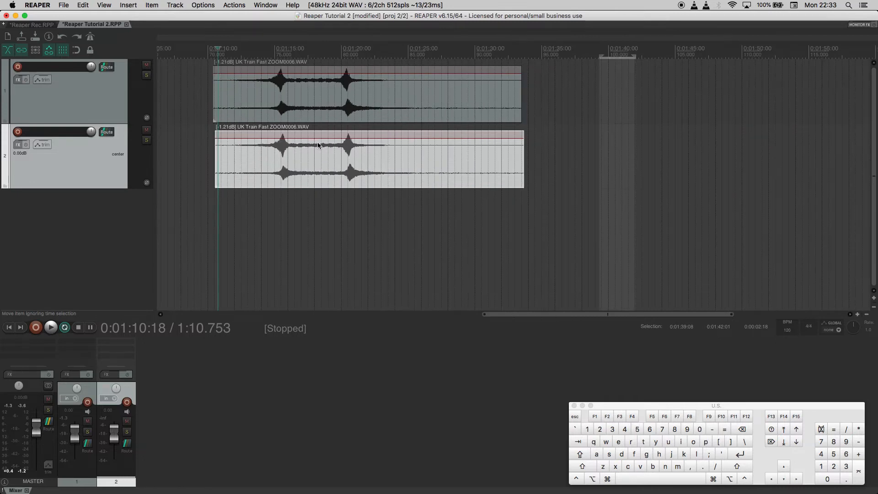
- Fine-tune the second track's clip position so that it trails the original by about 0.05 s
{"action": "scroll", "coordinate": [262, 136], "scroll_direction": "up", "scroll_amount": 3}
{"action": "left_click_drag", "start_coordinate": [376, 148], "coordinate": [413, 163]}
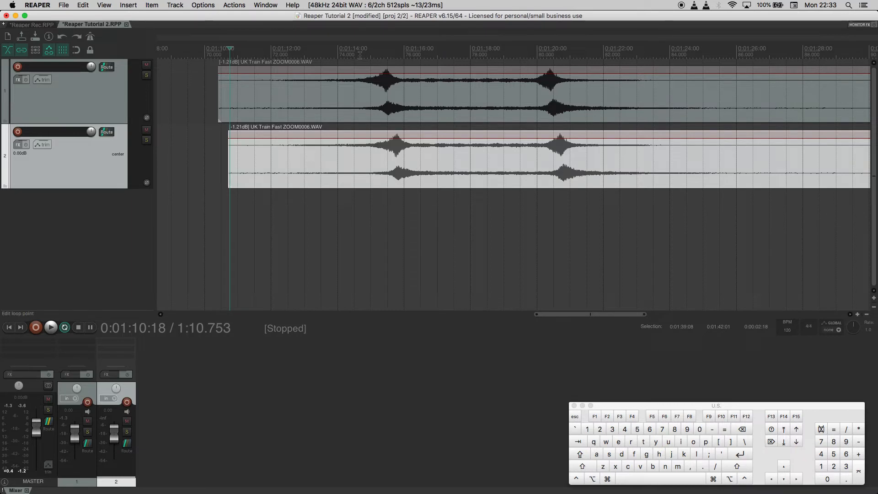
{"action": "left_click_drag", "start_coordinate": [382, 166], "coordinate": [375, 165]}
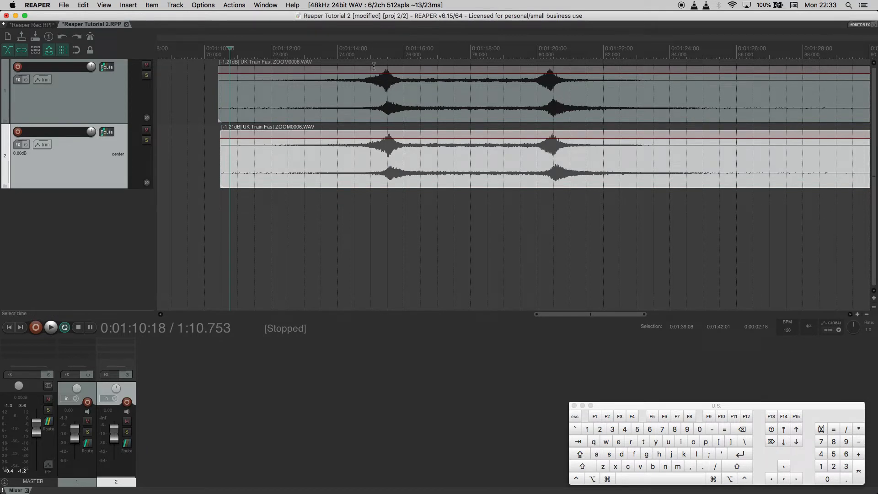
{"action": "scroll", "coordinate": [387, 121], "scroll_direction": "up", "scroll_amount": 3}
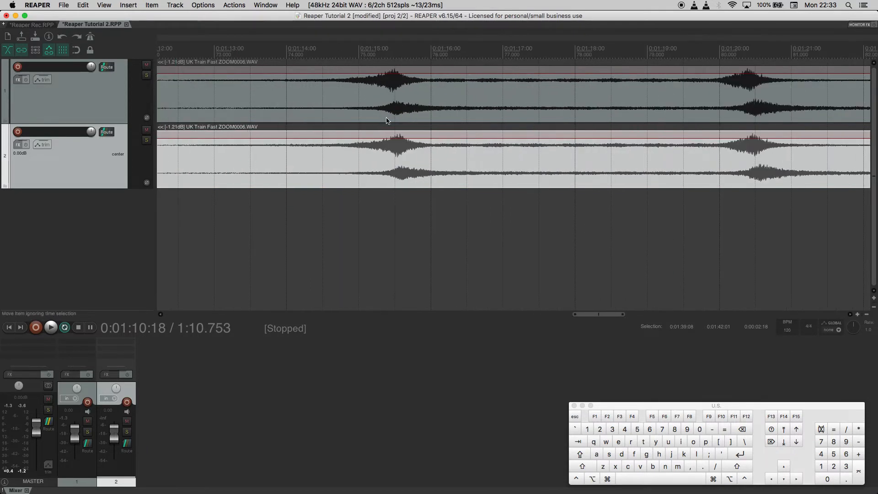
{"action": "scroll", "coordinate": [395, 118], "scroll_direction": "up", "scroll_amount": 3}
{"action": "left_click_drag", "start_coordinate": [393, 163], "coordinate": [390, 163]}
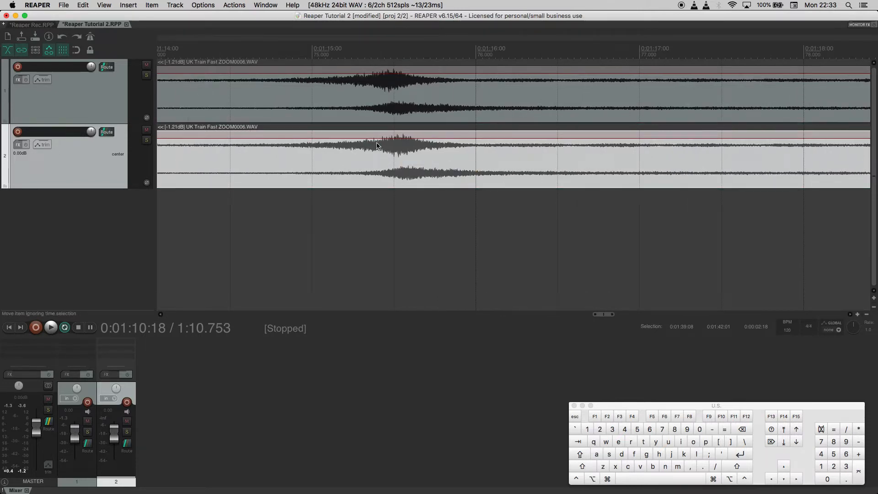
- Replace the clip on the second track with a fresh copy of the original train clip, offset by about 0.1 s
{"action": "scroll", "coordinate": [377, 145], "scroll_direction": "down", "scroll_amount": 8}
{"action": "key", "text": "Delete"}
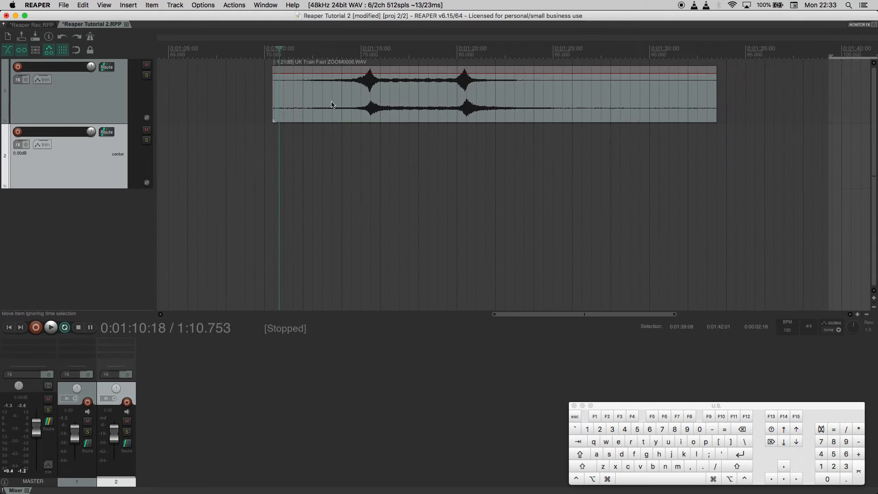
{"action": "left_click", "coordinate": [347, 105]}
{"action": "left_click_drag", "start_coordinate": [346, 108], "coordinate": [397, 164]}
{"action": "scroll", "coordinate": [368, 155], "scroll_direction": "up", "scroll_amount": 8}
- Play both overlapping train clips from just before 1:15 to hear the offset copies together
{"action": "left_click", "coordinate": [345, 55]}
{"action": "key", "text": "space"}
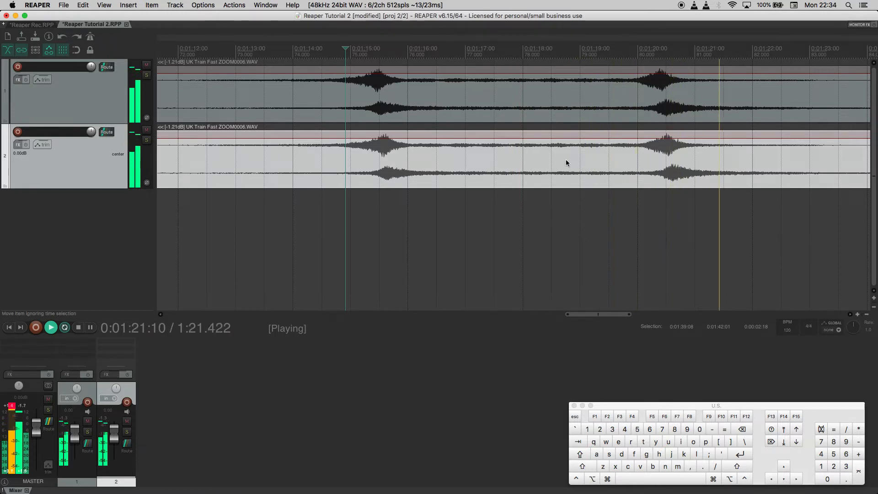
{"action": "key", "text": "alt"}
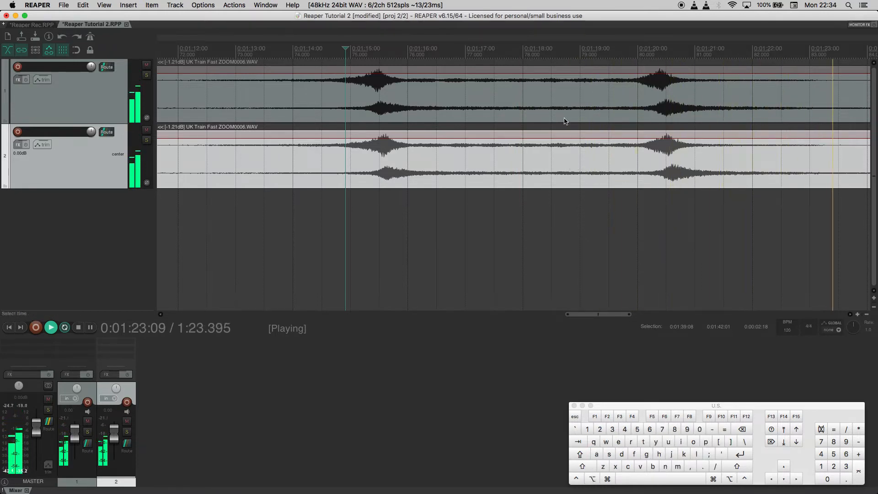
{"action": "scroll", "coordinate": [431, 138], "scroll_direction": "down", "scroll_amount": 6}
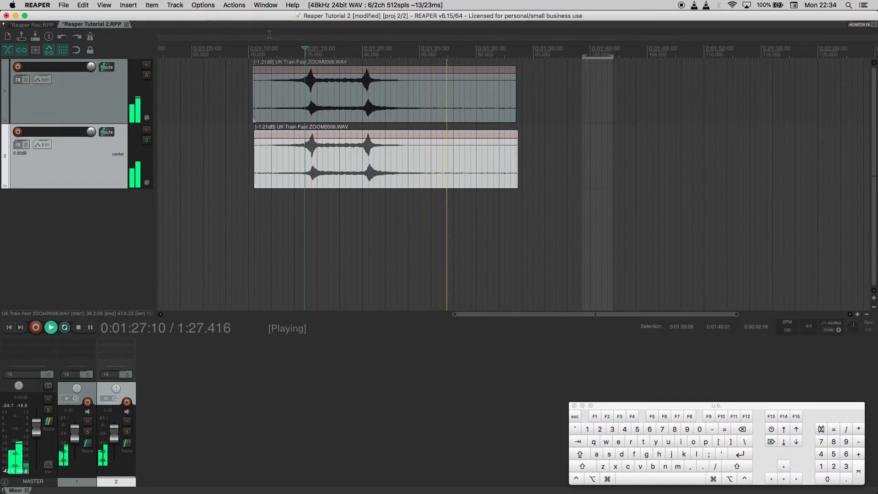
- Lower the second track clip's item volume to -6.24 dB and reset the master meter's clip indicator
{"action": "scroll", "coordinate": [305, 132], "scroll_direction": "up", "scroll_amount": 4}
{"action": "scroll", "coordinate": [320, 149], "scroll_direction": "up", "scroll_amount": 4}
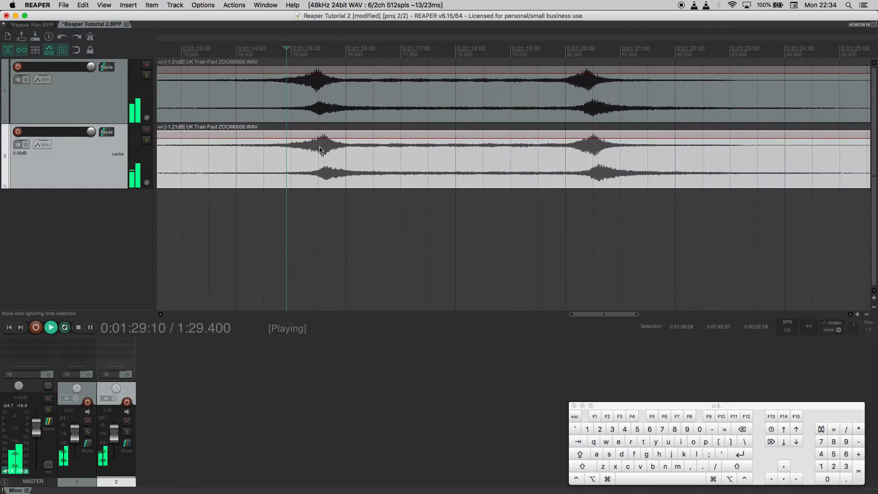
{"action": "left_click_drag", "start_coordinate": [354, 139], "coordinate": [356, 152]}
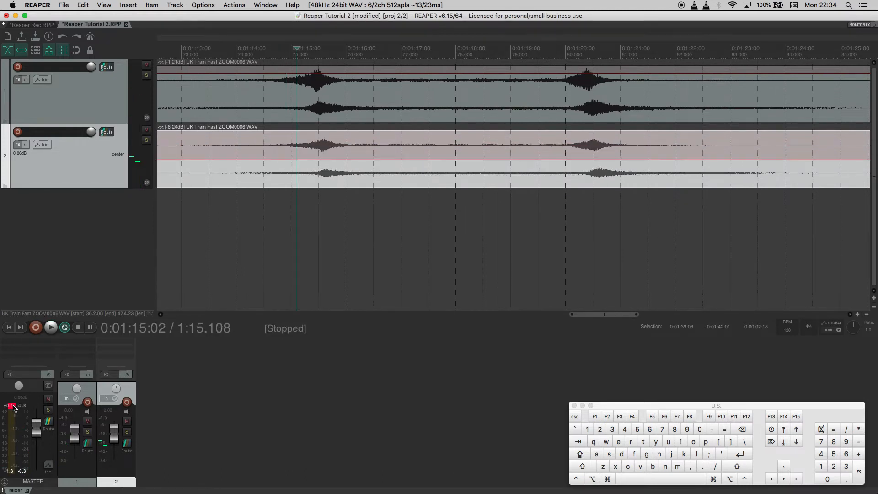
{"action": "left_click", "coordinate": [11, 407]}
- Play the two layered clips from about 1:15 twice to check the level, stopping after each playback
{"action": "key", "text": "space"}
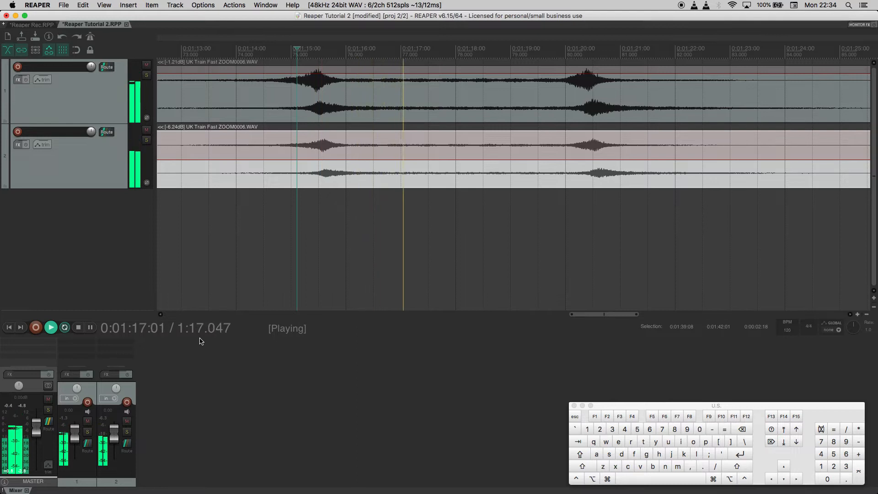
{"action": "key", "text": "space"}
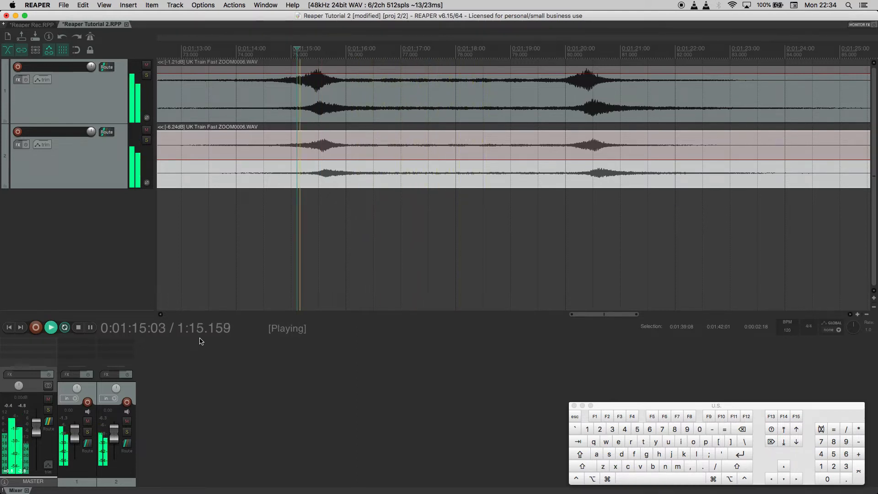
{"action": "key", "text": "space"}
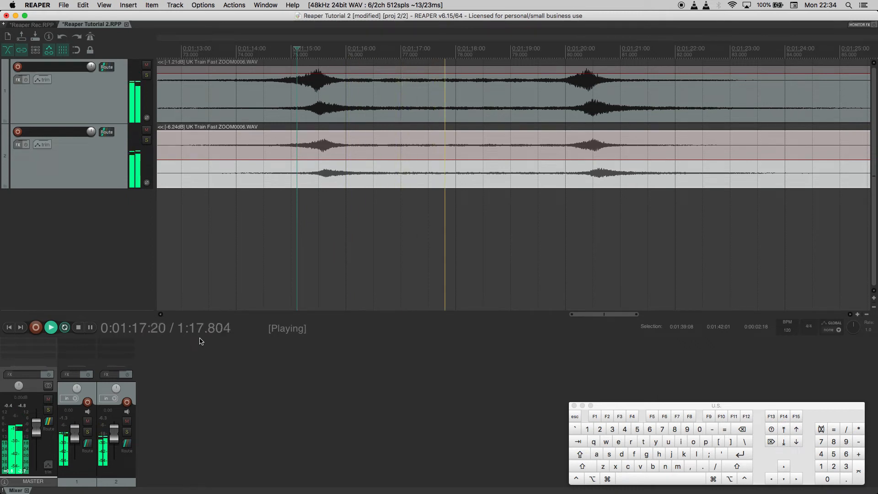
{"action": "key", "text": "space"}
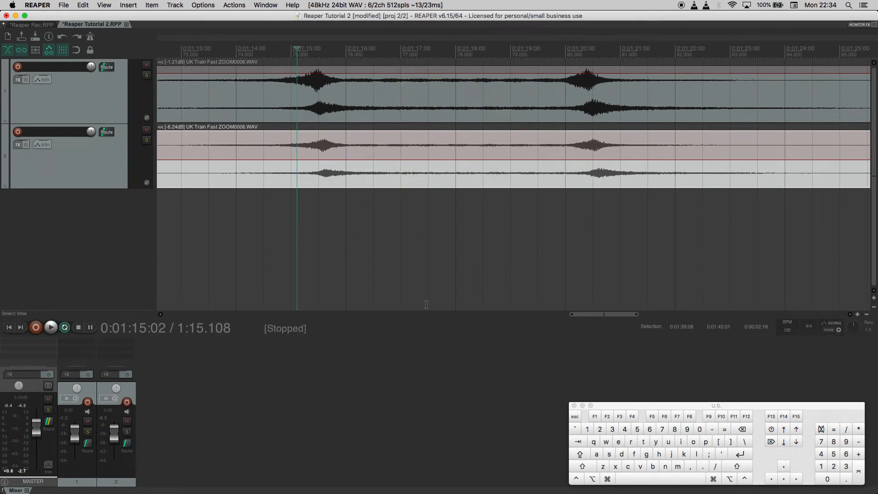
- Delete the quieter train clip copy and its second track
{"action": "left_click", "coordinate": [443, 172]}
{"action": "scroll", "coordinate": [443, 173], "scroll_direction": "down", "scroll_amount": 5}
{"action": "left_click", "coordinate": [448, 158]}
{"action": "key", "text": "Delete"}
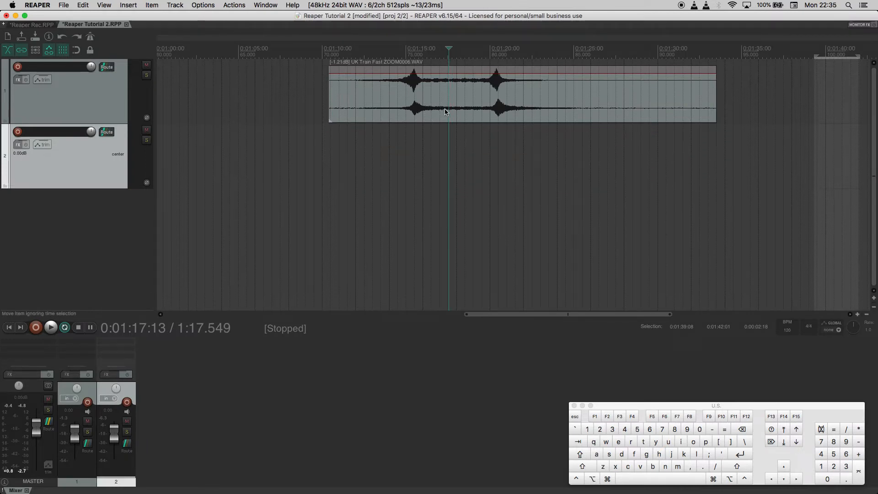
{"action": "left_click", "coordinate": [110, 172]}
{"action": "key", "text": "Delete"}
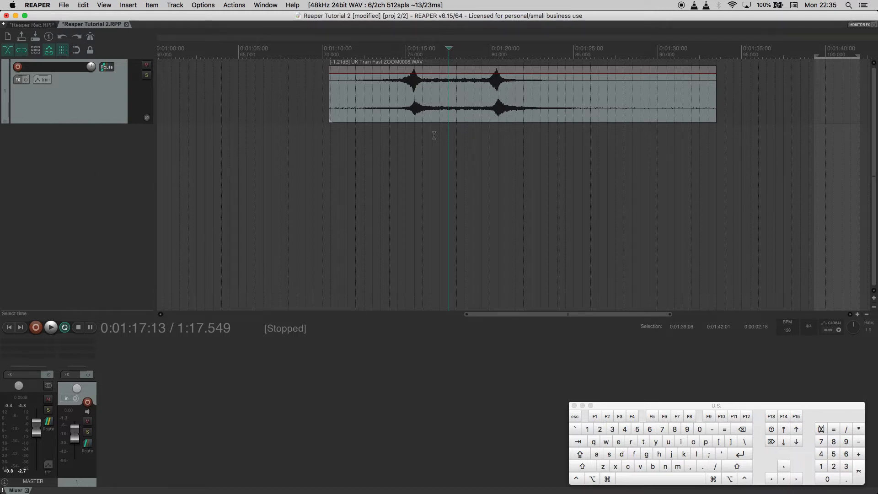
- Move the remaining train clip about 1 s earlier and play it from about 1:14, stopping playback at the end
{"action": "left_click", "coordinate": [460, 105]}
{"action": "left_click_drag", "start_coordinate": [510, 105], "coordinate": [496, 107]}
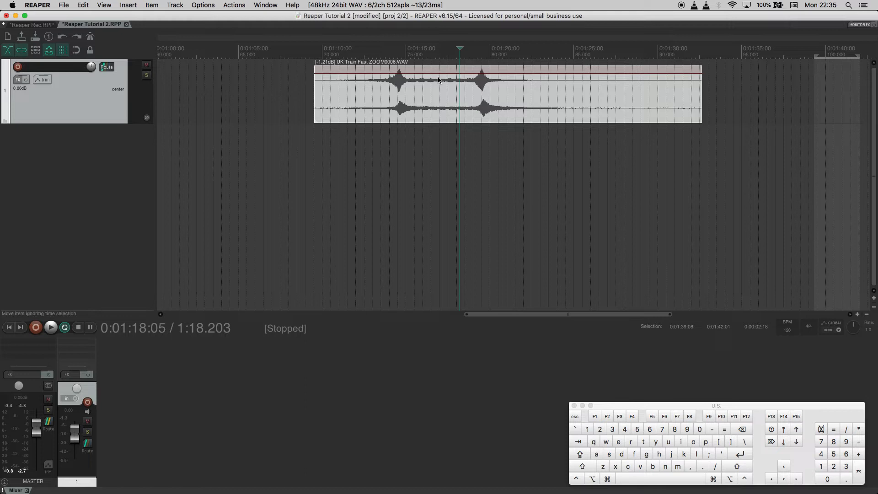
{"action": "left_click", "coordinate": [389, 52]}
{"action": "key", "text": "space"}
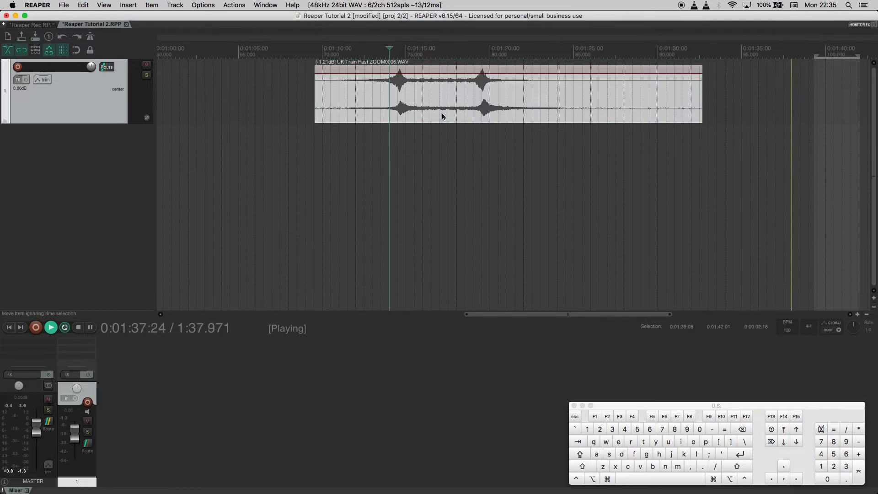
{"action": "key", "text": "space"}
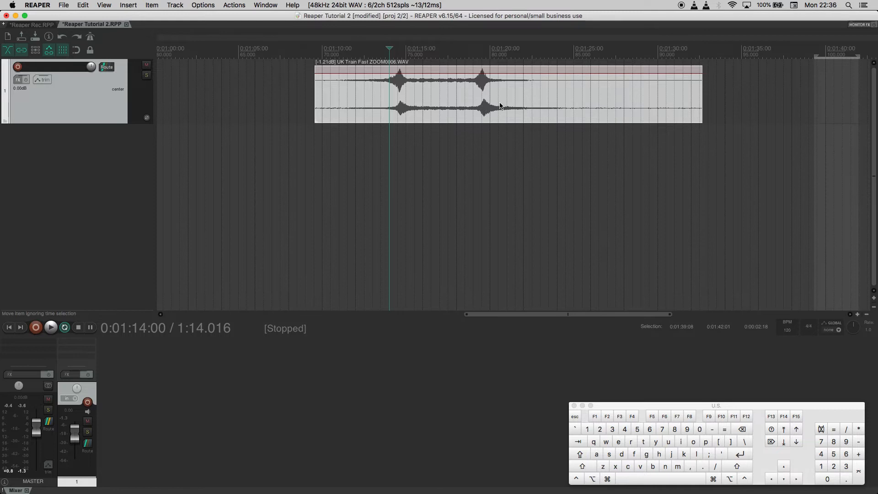
- Enlarge the train clip's displayed waveform peaks strongly without changing its item volume
{"action": "scroll", "coordinate": [484, 108], "scroll_direction": "up", "scroll_amount": 4}
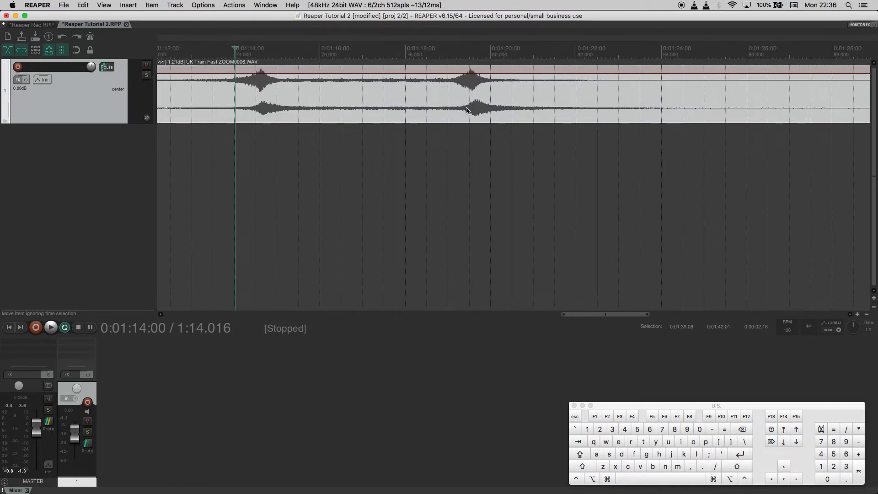
{"action": "key", "text": "shift"}
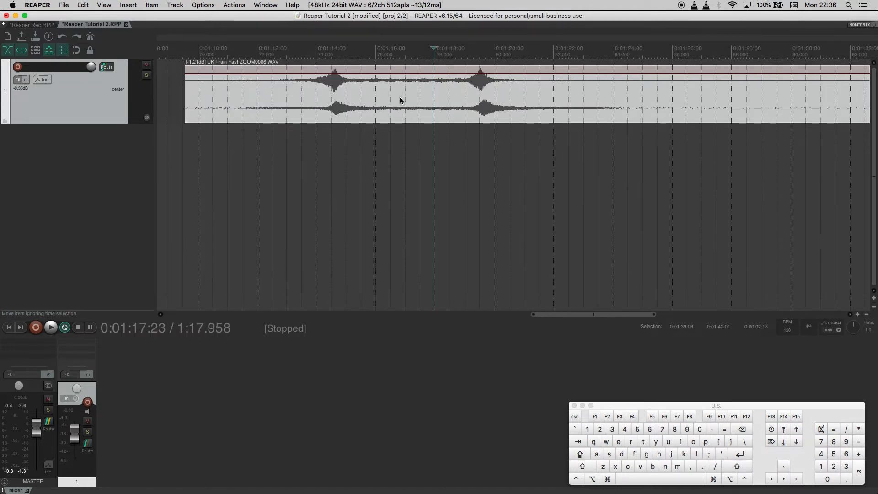
{"action": "scroll", "coordinate": [400, 98], "scroll_direction": "up", "scroll_amount": 3}
{"action": "scroll", "coordinate": [401, 103], "scroll_direction": "up", "scroll_amount": 2}
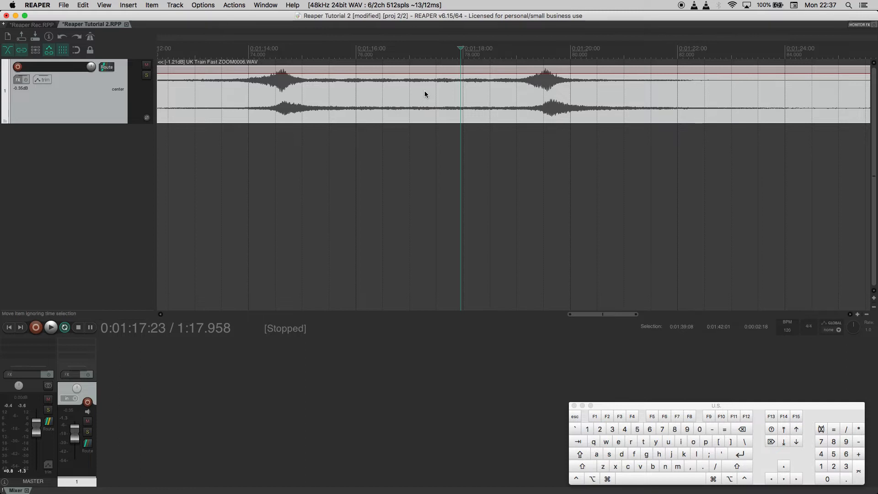
{"action": "key", "text": "shift"}
{"action": "key", "text": "shift+Up"}
{"action": "key", "text": "shift+Up"}
{"action": "key", "text": "shift+Up"}
{"action": "key", "text": "shift+Up"}
{"action": "key", "text": "shift+Up"}
{"action": "key", "text": "shift+Up"}
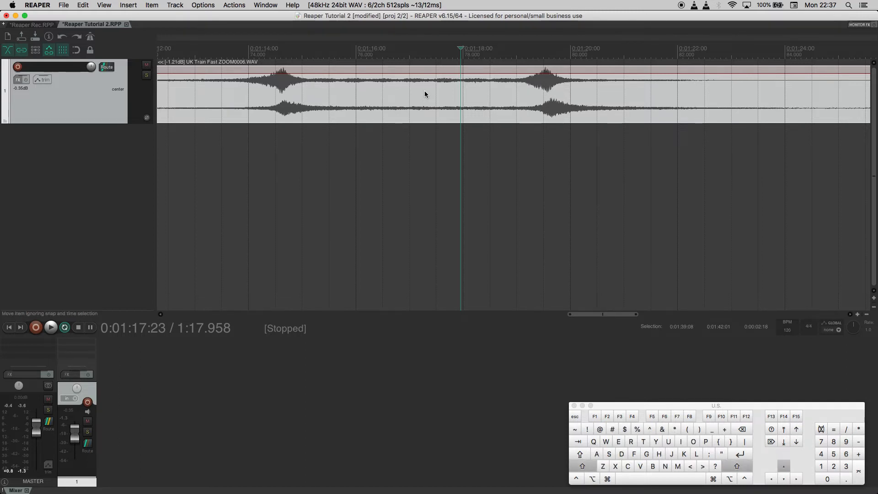
{"action": "key", "text": "shift+Up"}
{"action": "key", "text": "shift+Up"}
{"action": "key", "text": "shift+Up"}
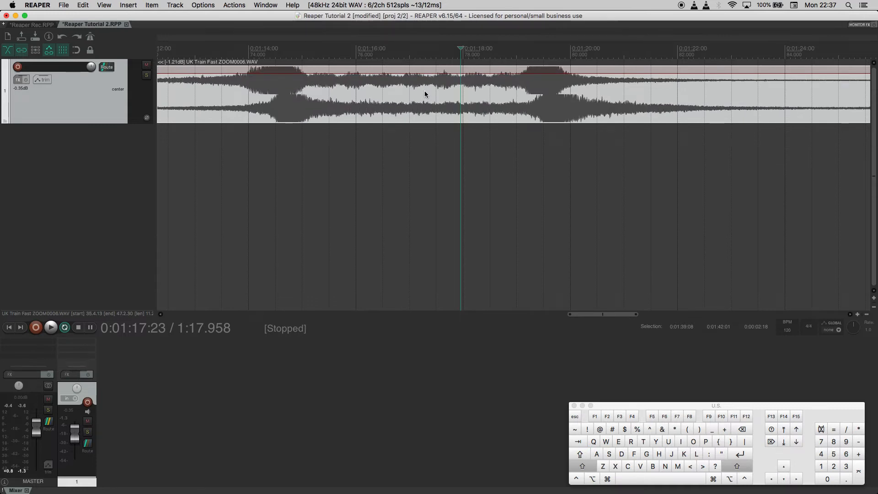
- Reduce the waveform peak magnification slightly and play the clip from about 1:14, stopping playback at the end
{"action": "key", "text": "shift+Down"}
{"action": "key", "text": "shift+Down"}
{"action": "key", "text": "shift+Down"}
{"action": "key", "text": "shift+Down"}
{"action": "key", "text": "shift+Down"}
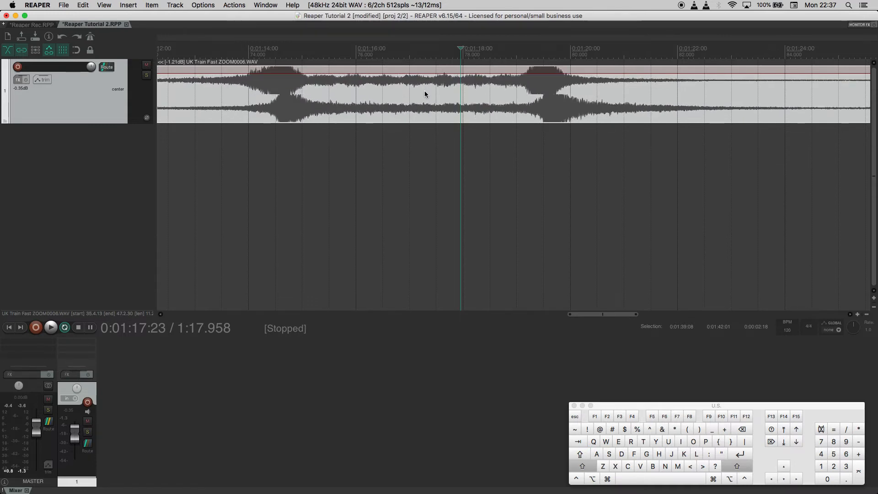
{"action": "key", "text": "space"}
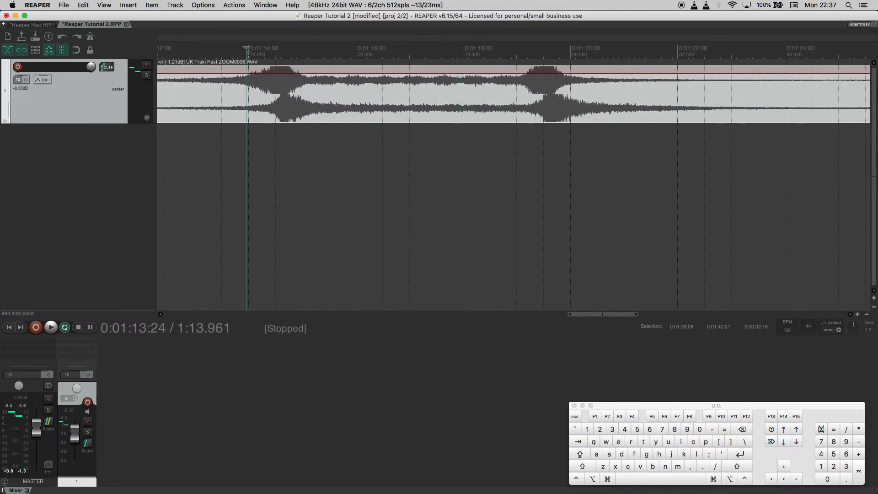
{"action": "key", "text": "space"}
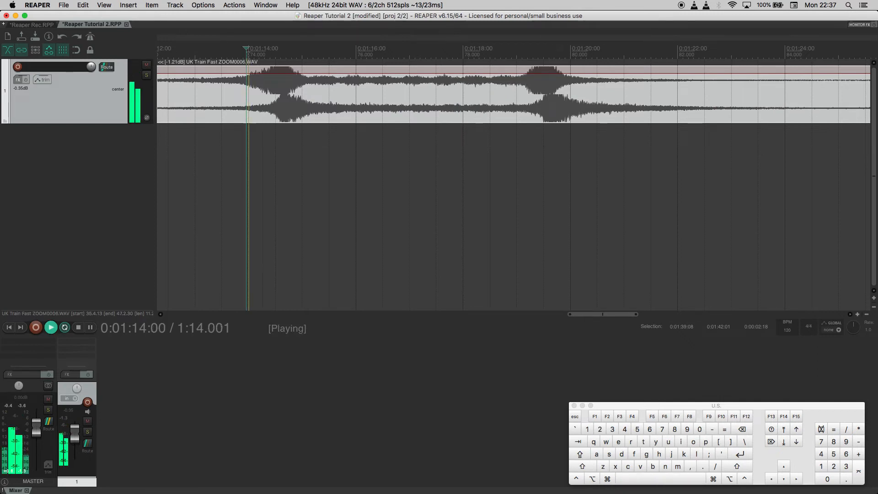
{"action": "key", "text": "space"}
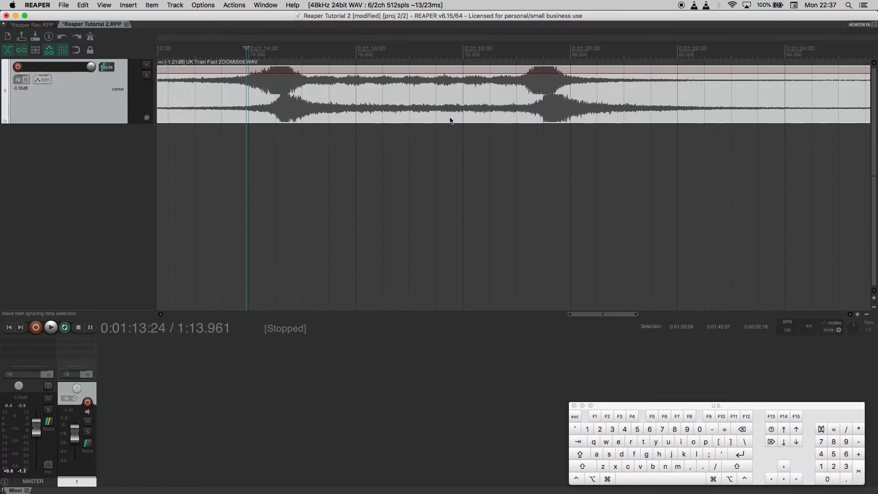
- Magnify the clip's displayed waveform peaks once more and return them to their normal height
{"action": "scroll", "coordinate": [388, 83], "scroll_direction": "down", "scroll_amount": 3}
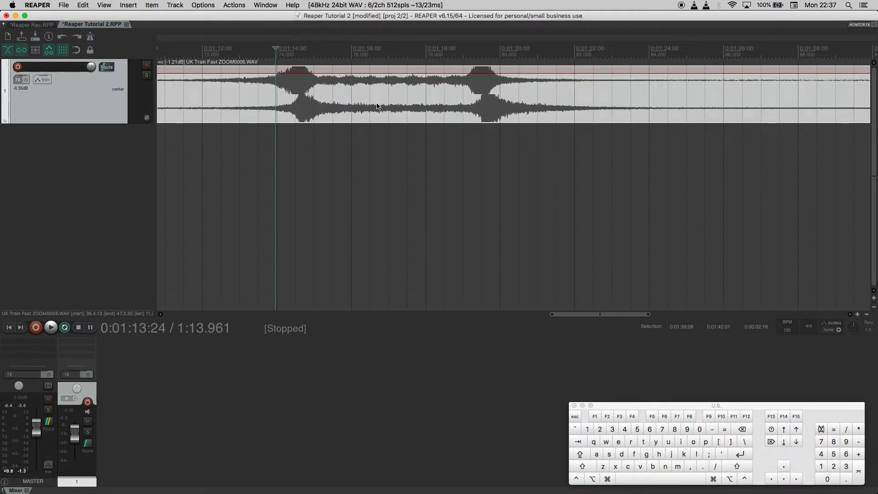
{"action": "scroll", "coordinate": [306, 89], "scroll_direction": "up", "scroll_amount": 5, "text": "shift"}
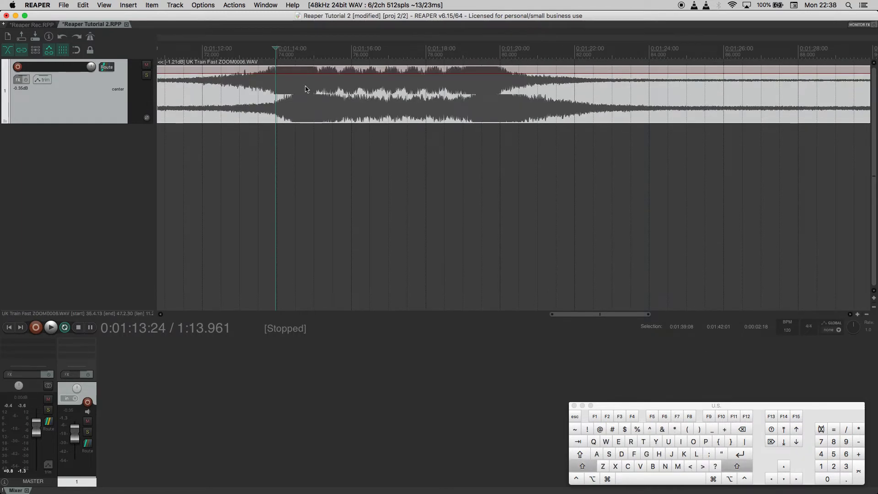
{"action": "scroll", "coordinate": [306, 89], "scroll_direction": "down", "scroll_amount": 4, "text": "shift"}
{"action": "scroll", "coordinate": [306, 89], "scroll_direction": "down", "scroll_amount": 2, "text": "shift"}
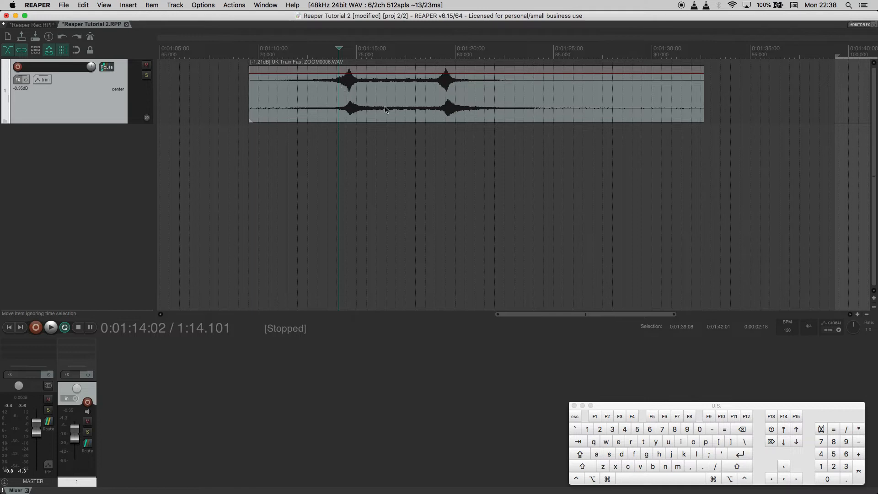
- Place the edit cursor at about 1:13.7, before the first peak, and play the clip, stopping playback at the end
{"action": "left_click", "coordinate": [330, 50]}
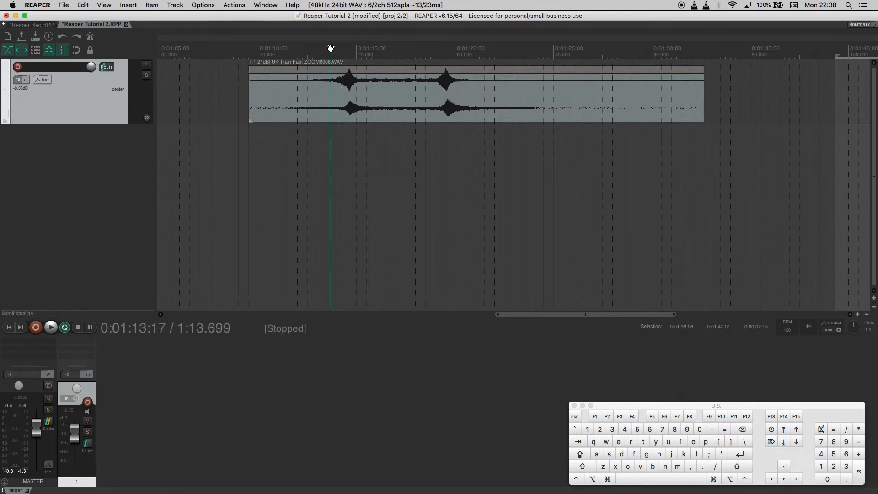
{"action": "key", "text": "space"}
{"action": "key", "text": "space"}
- Set the train clip's take channel mode to Reverse stereo and play it from about 1:13.7, stopping playback at the end
{"action": "right_click", "coordinate": [384, 95]}
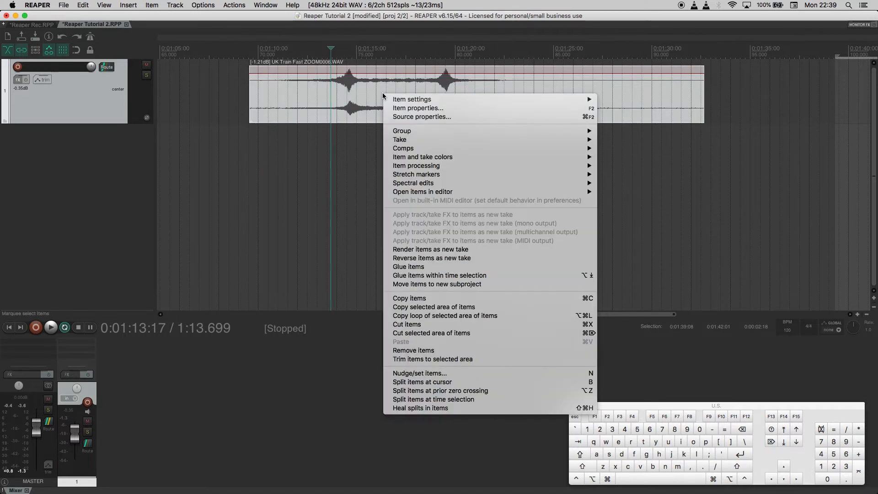
{"action": "mouse_move", "coordinate": [403, 102]}
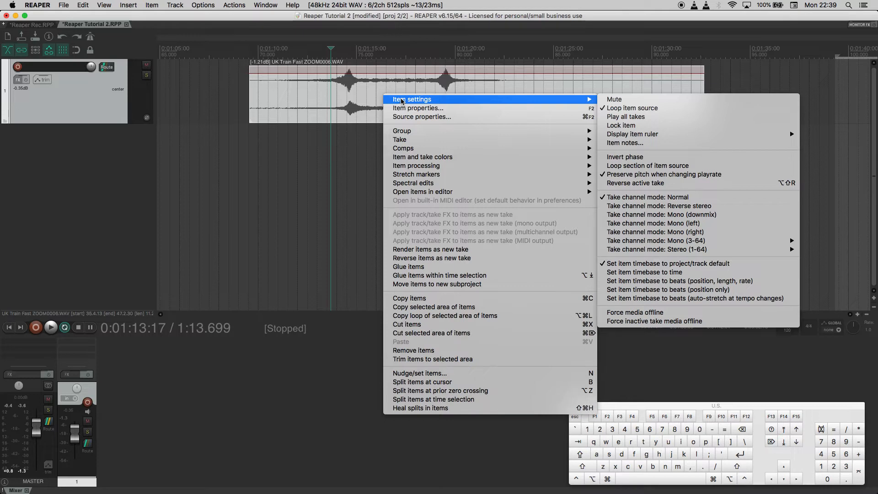
{"action": "mouse_move", "coordinate": [416, 140]}
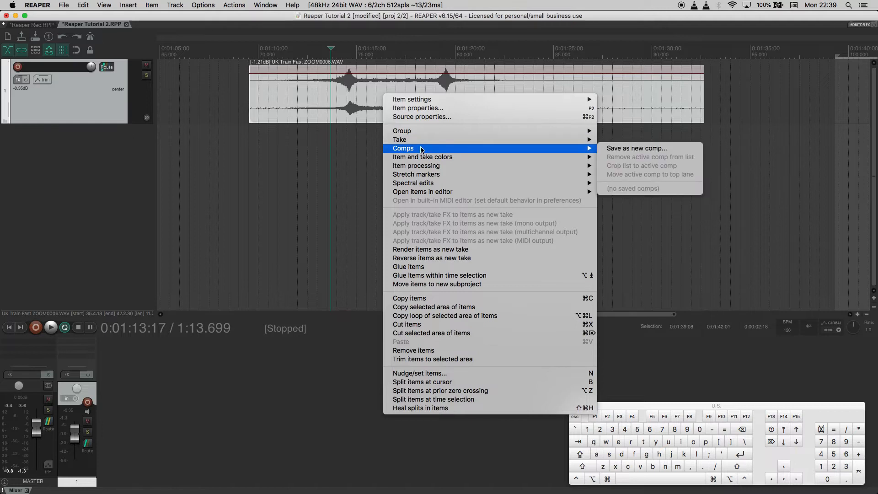
{"action": "mouse_move", "coordinate": [426, 164]}
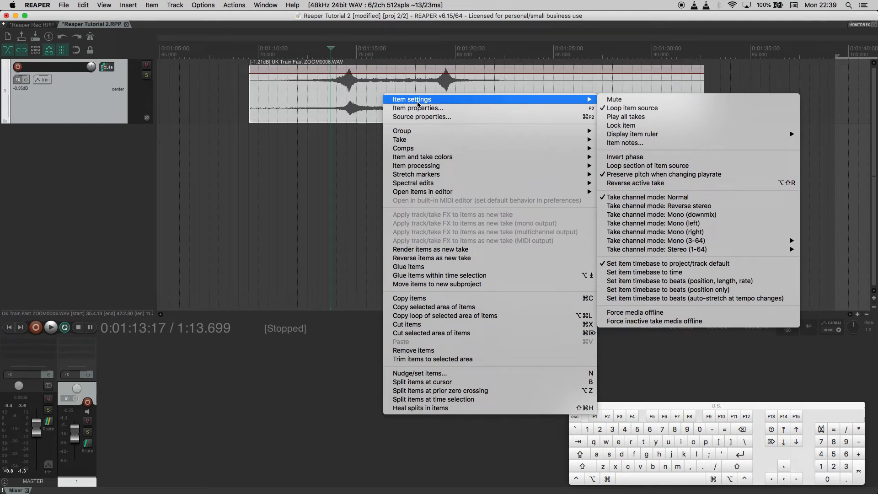
{"action": "left_click", "coordinate": [668, 206]}
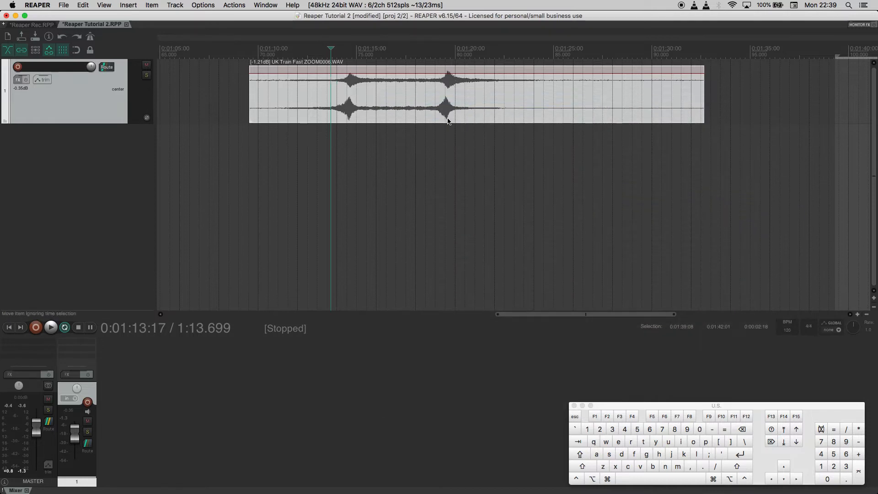
{"action": "key", "text": "space"}
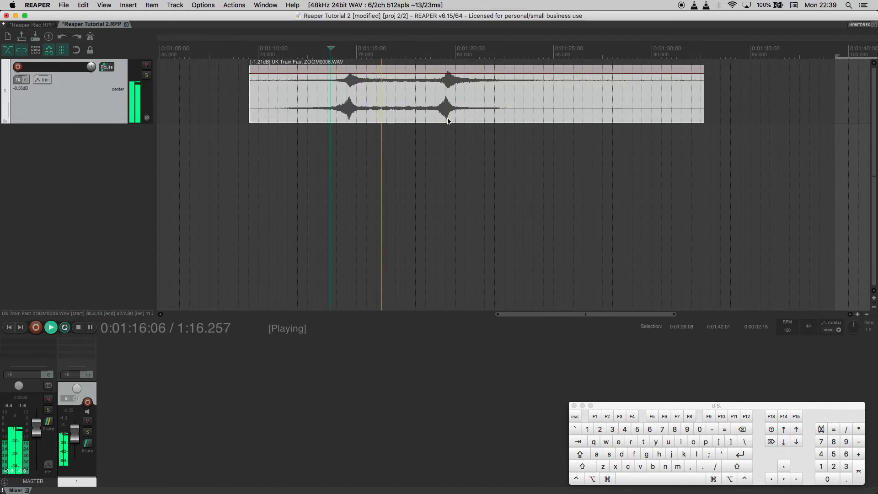
{"action": "key", "text": "space"}
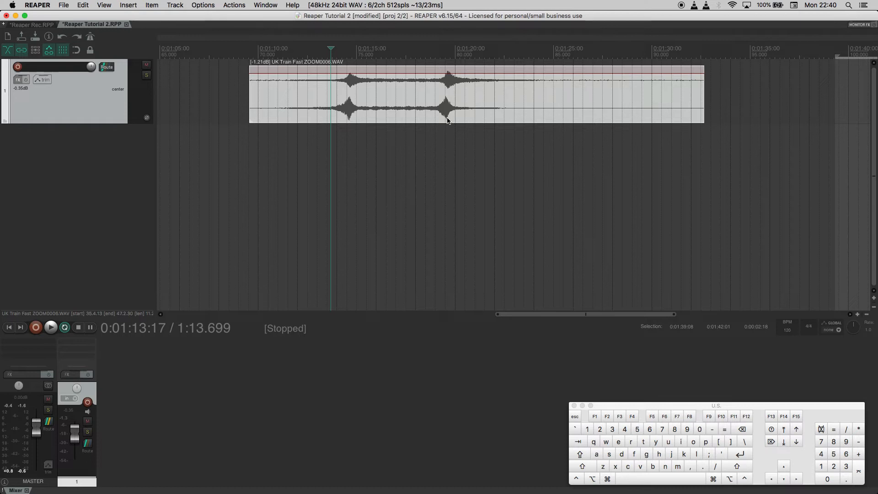
- Set the clip's take channel mode to Mono (downmix) and play it twice, stopping after each playback
{"action": "right_click", "coordinate": [406, 95]}
{"action": "mouse_move", "coordinate": [414, 103]}
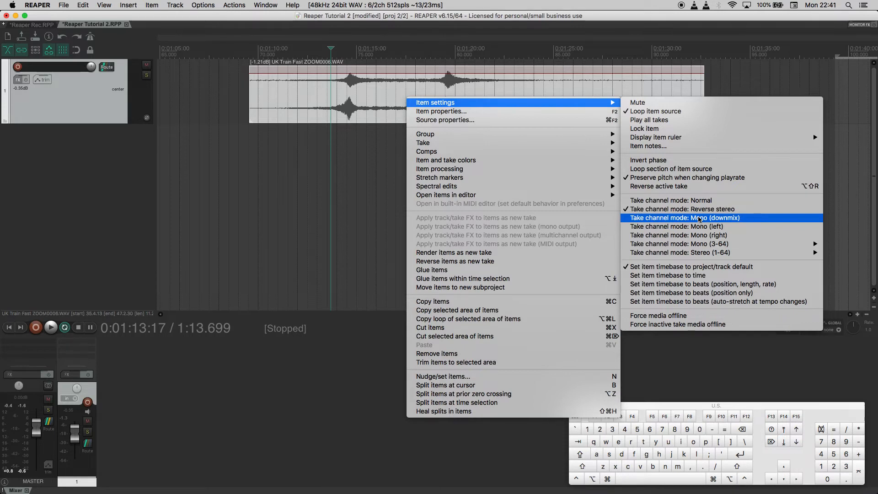
{"action": "left_click", "coordinate": [700, 219]}
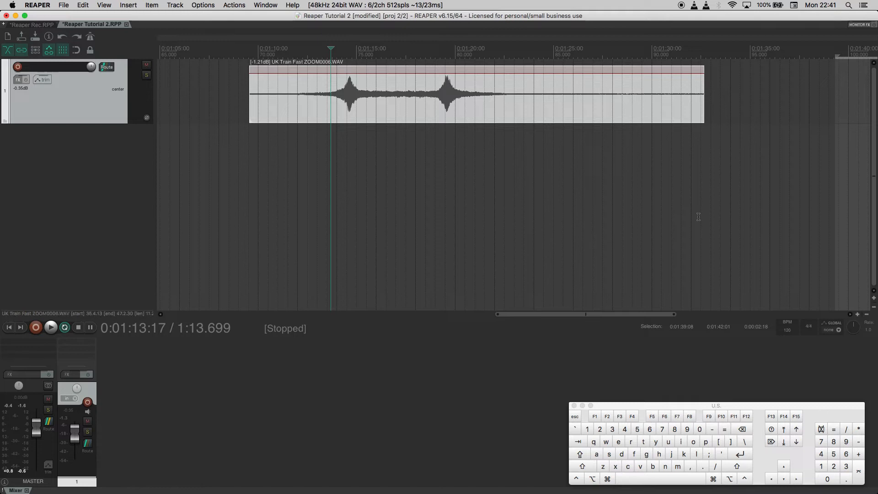
{"action": "key", "text": "space"}
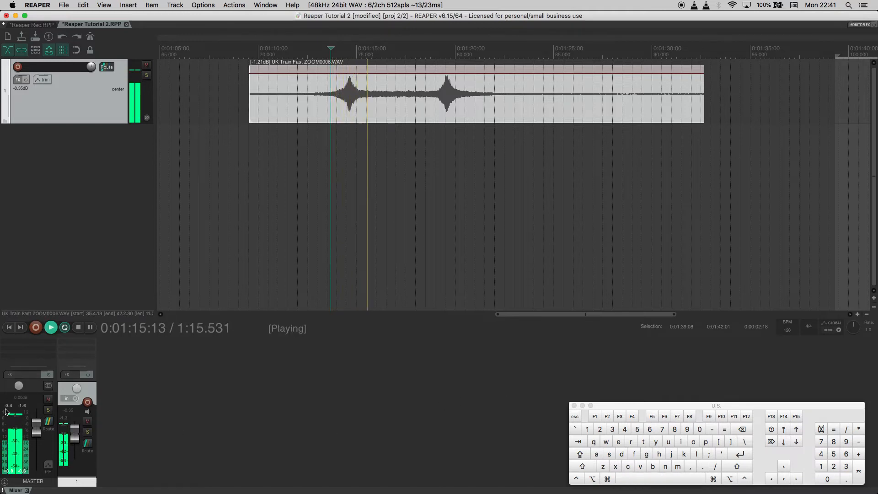
{"action": "key", "text": "space"}
{"action": "key", "text": "space"}
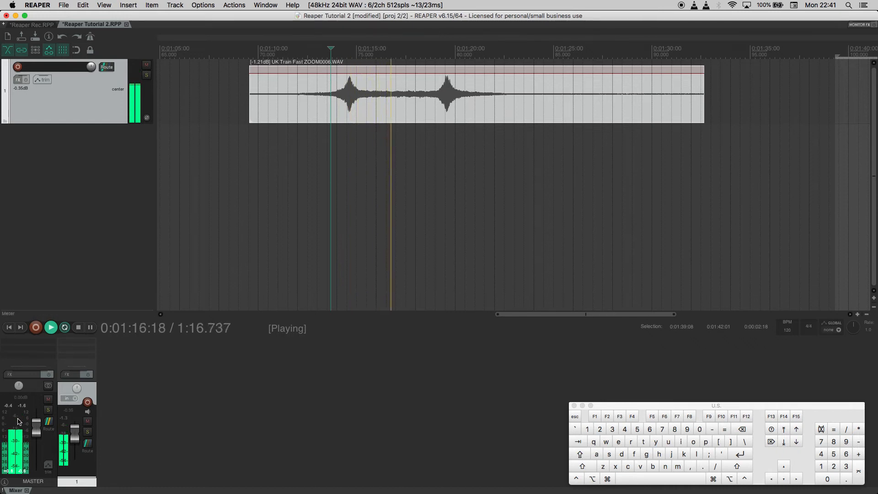
{"action": "key", "text": "space"}
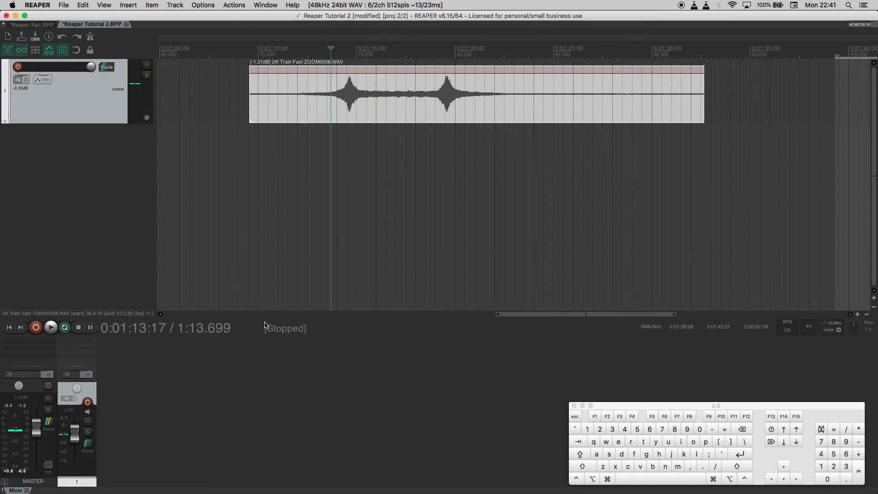
- Set the clip's take channel mode to Mono (left) and after that to Mono (right)
{"action": "right_click", "coordinate": [432, 118]}
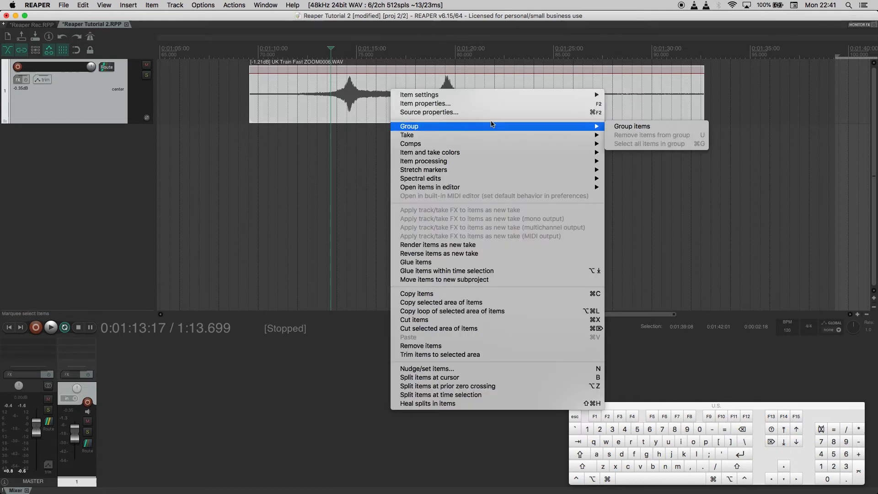
{"action": "mouse_move", "coordinate": [481, 95]}
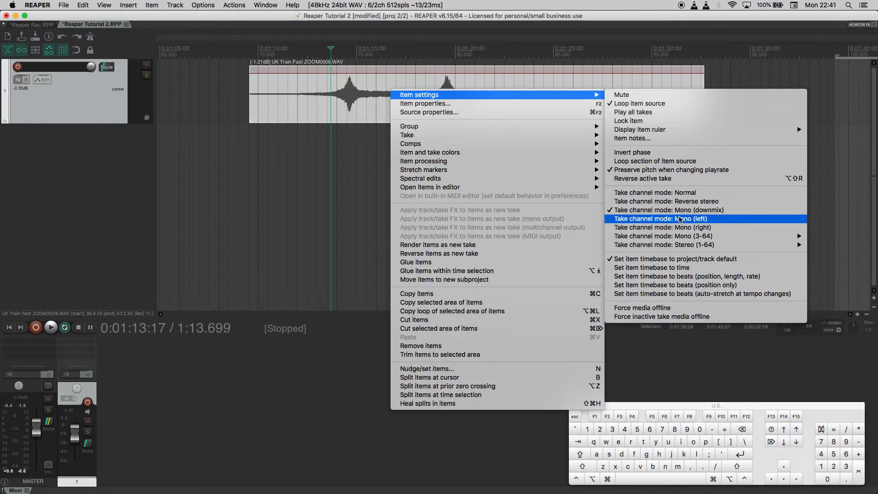
{"action": "left_click", "coordinate": [680, 219]}
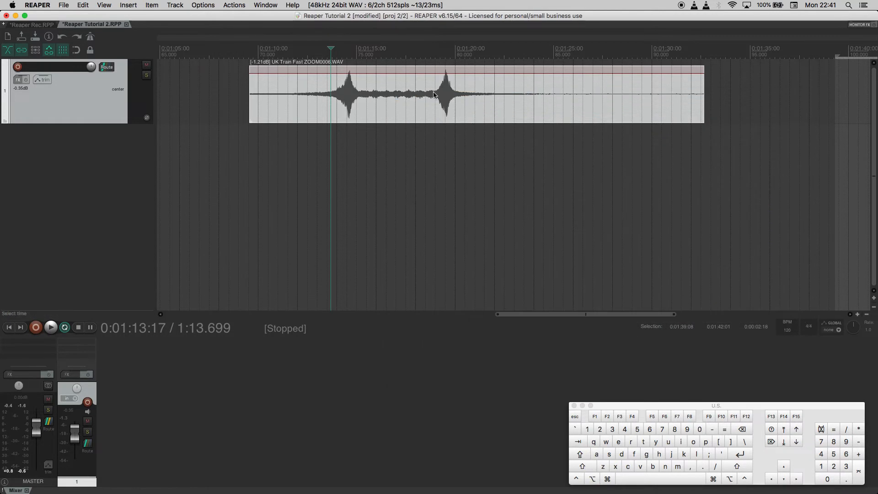
{"action": "right_click", "coordinate": [411, 100]}
{"action": "mouse_move", "coordinate": [507, 108]}
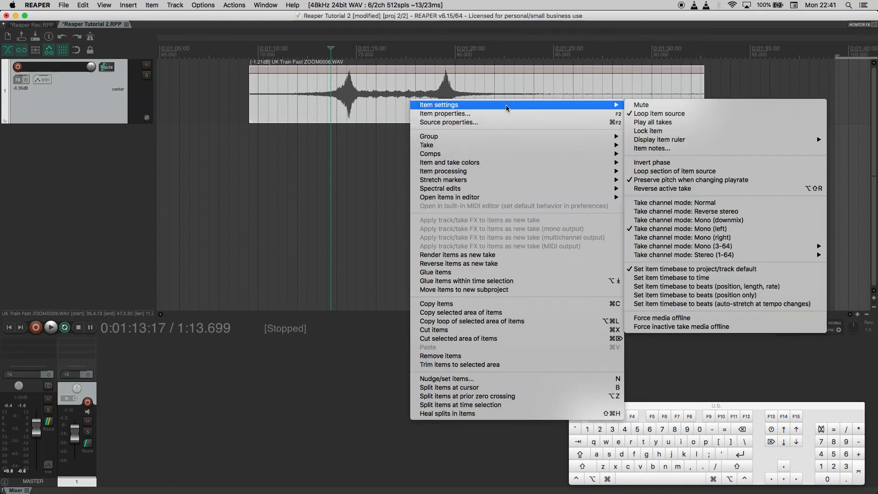
{"action": "left_click", "coordinate": [653, 236]}
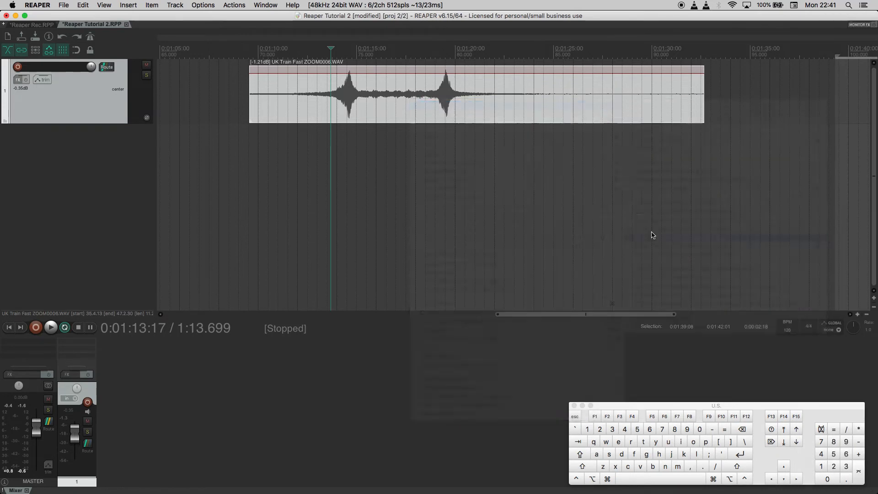
- Restore the train clip's take channel mode to Normal
{"action": "right_click", "coordinate": [368, 104]}
{"action": "mouse_move", "coordinate": [398, 108]}
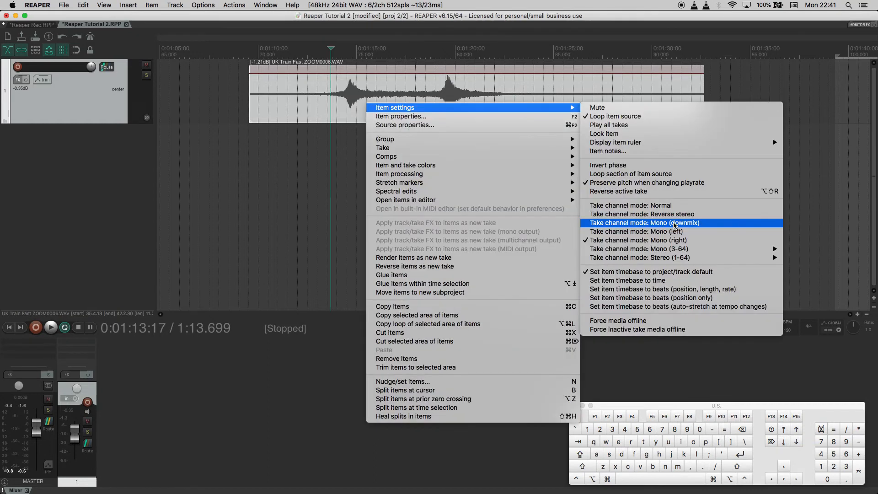
{"action": "left_click", "coordinate": [668, 208]}
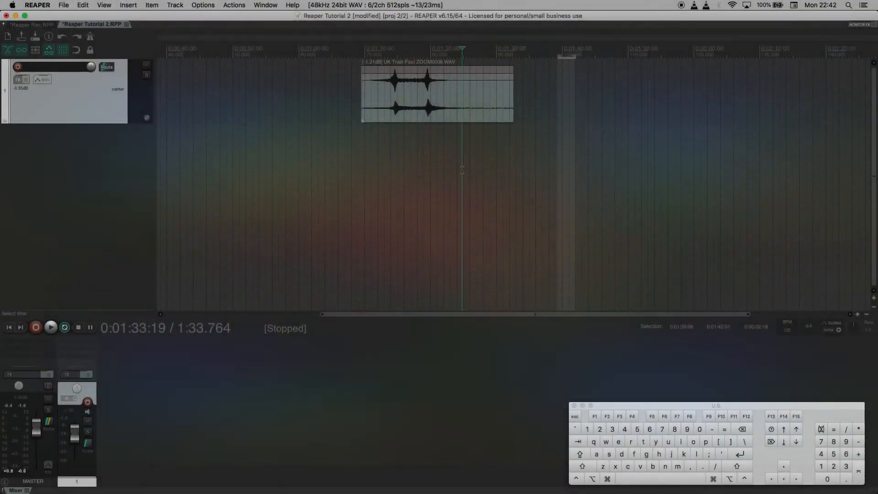
- Select the train clip directly, deselect it, and reselect it twice with a marquee starting from the empty arrange area
{"action": "left_click", "coordinate": [480, 106]}
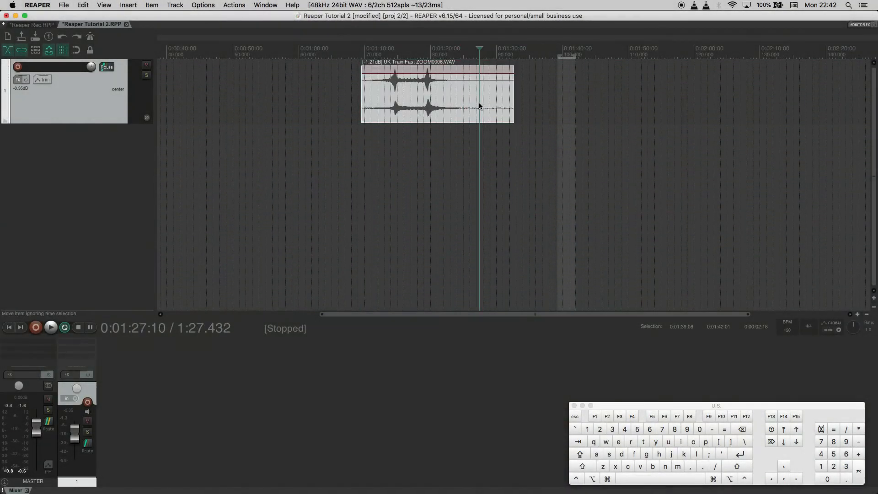
{"action": "left_click", "coordinate": [517, 175]}
{"action": "left_click_drag", "start_coordinate": [527, 164], "coordinate": [448, 118]}
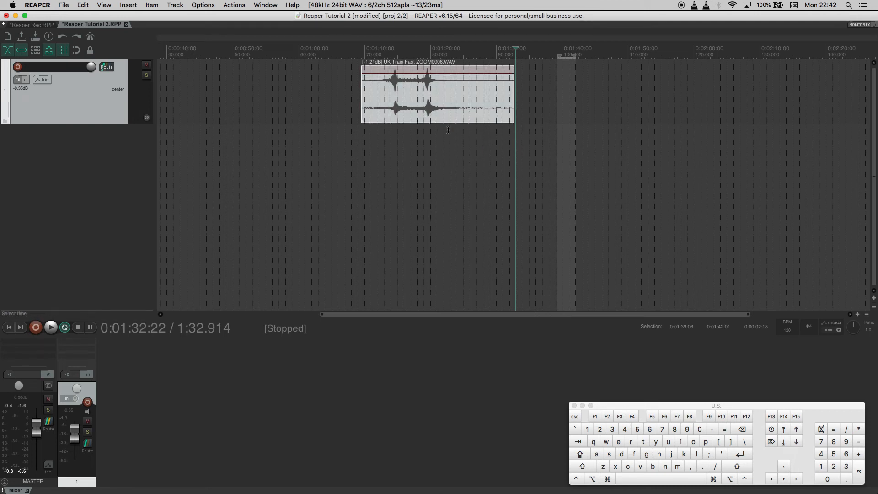
{"action": "scroll", "coordinate": [444, 127], "scroll_direction": "down", "scroll_amount": 1}
{"action": "left_click", "coordinate": [458, 131]}
{"action": "left_click_drag", "start_coordinate": [514, 145], "coordinate": [437, 93]}
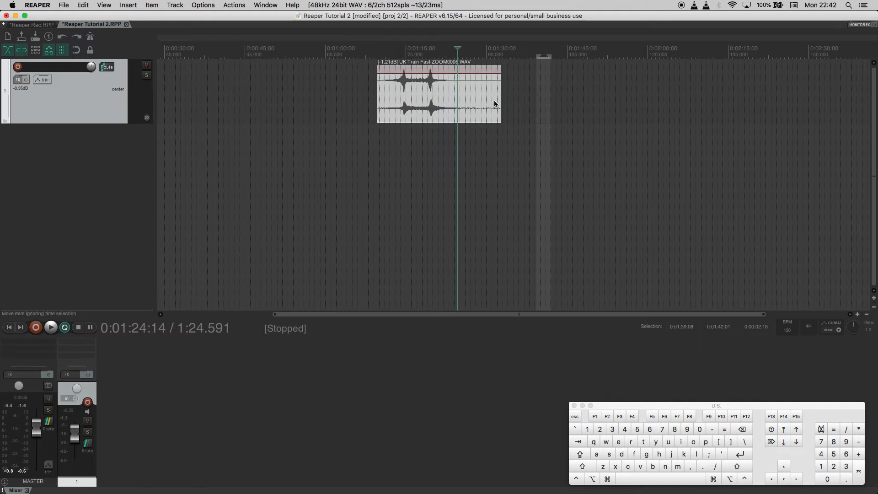
- Move the train clip to track 3 and back to track 1, and copy it onto track 2
{"action": "left_click_drag", "start_coordinate": [433, 100], "coordinate": [464, 224]}
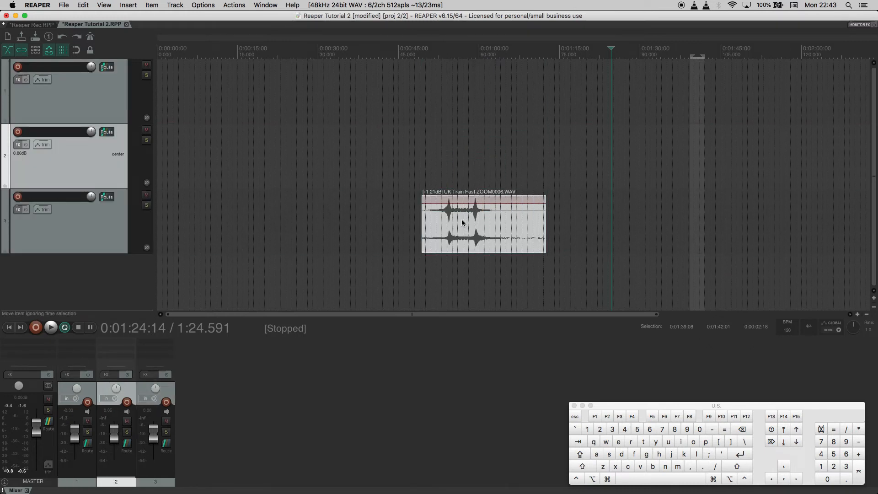
{"action": "left_click_drag", "start_coordinate": [464, 226], "coordinate": [467, 117]}
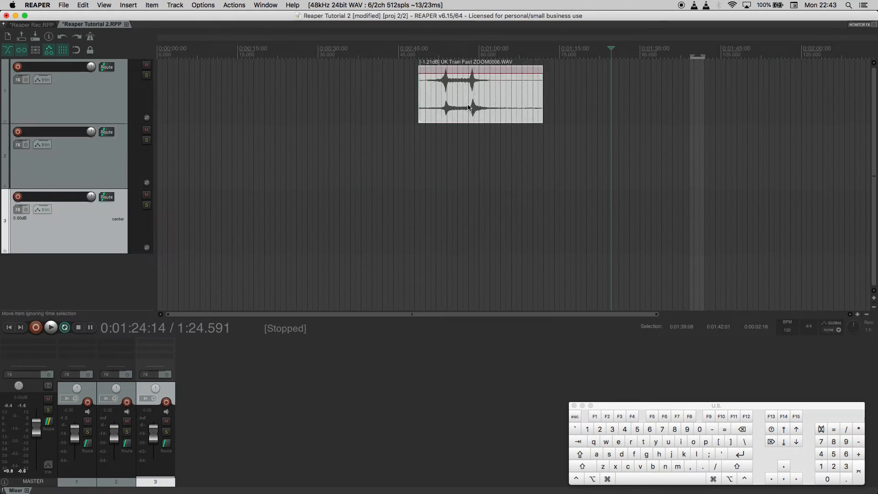
{"action": "key", "text": "super"}
{"action": "left_click_drag", "start_coordinate": [466, 108], "coordinate": [464, 153]}
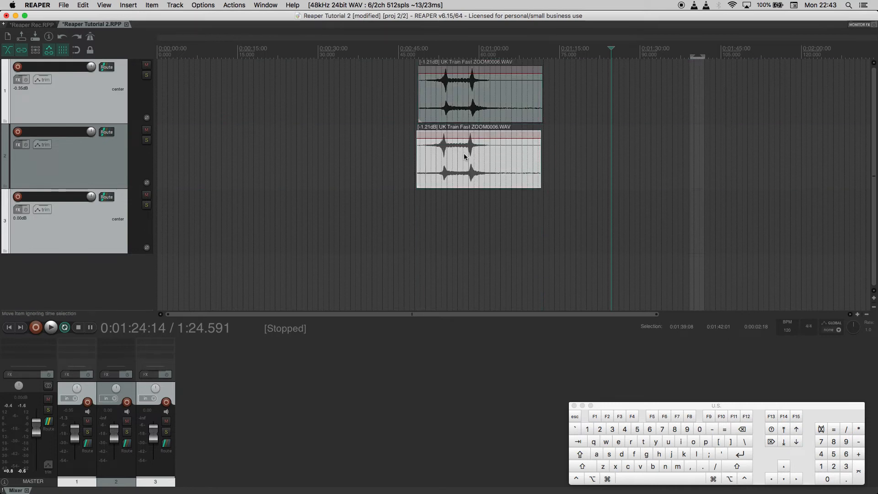
- Mute the train clip on track 1, shift the track 2 copy slightly later in time, and check it by playback
{"action": "left_click", "coordinate": [466, 101]}
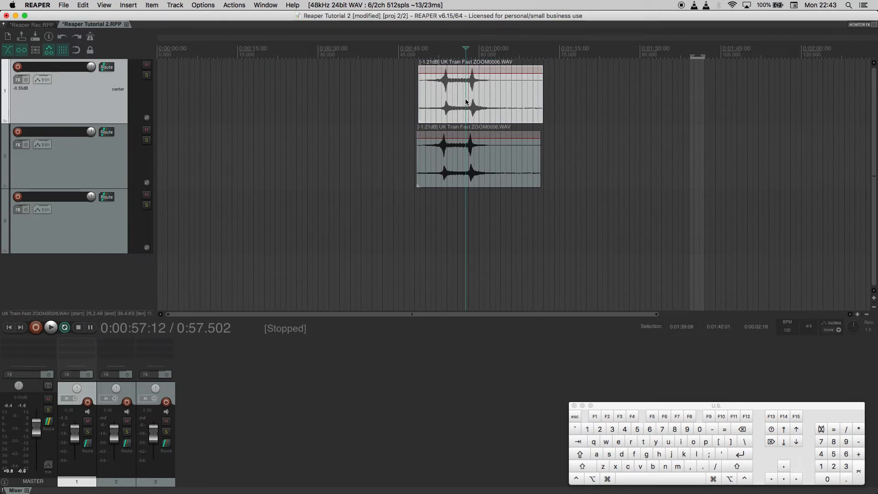
{"action": "left_click", "coordinate": [466, 102], "text": "alt"}
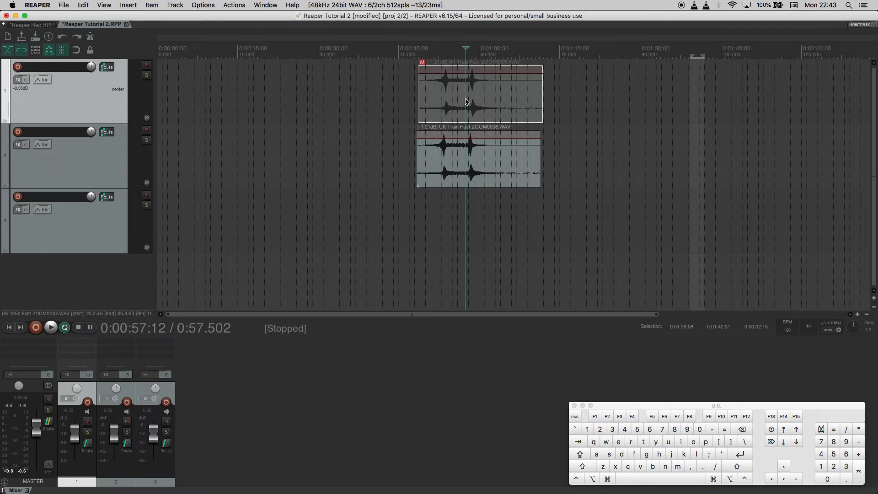
{"action": "left_click_drag", "start_coordinate": [481, 158], "coordinate": [494, 158]}
{"action": "left_click", "coordinate": [437, 50]}
{"action": "key", "text": "space"}
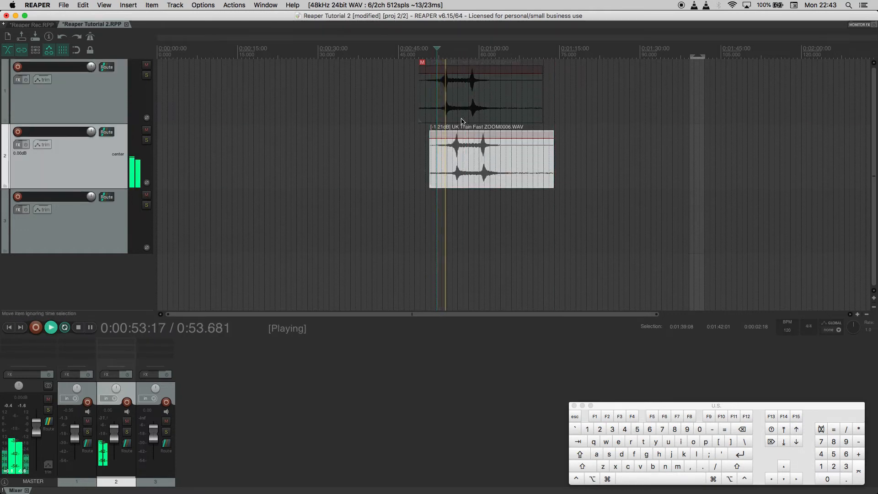
{"action": "key", "text": "space"}
- Mute the train clip copy on track 2, test playback, and unmute the copy
{"action": "left_click", "coordinate": [463, 167], "text": "alt"}
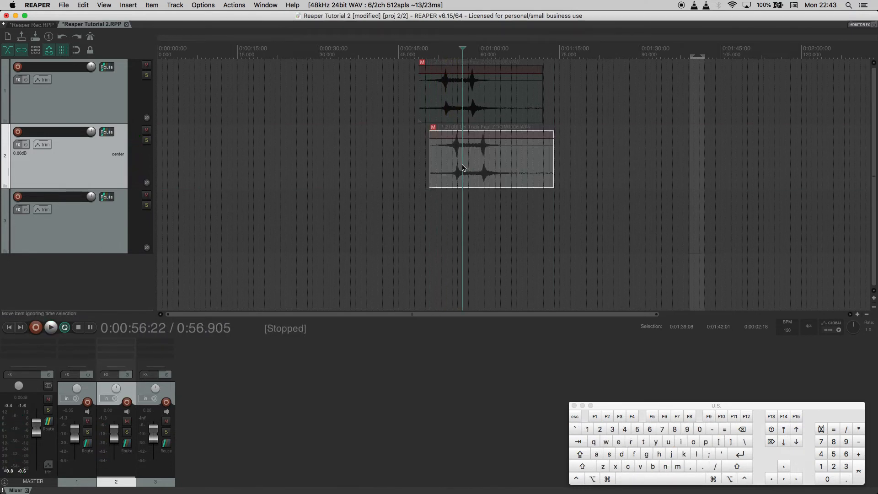
{"action": "key", "text": "space"}
{"action": "key", "text": "space"}
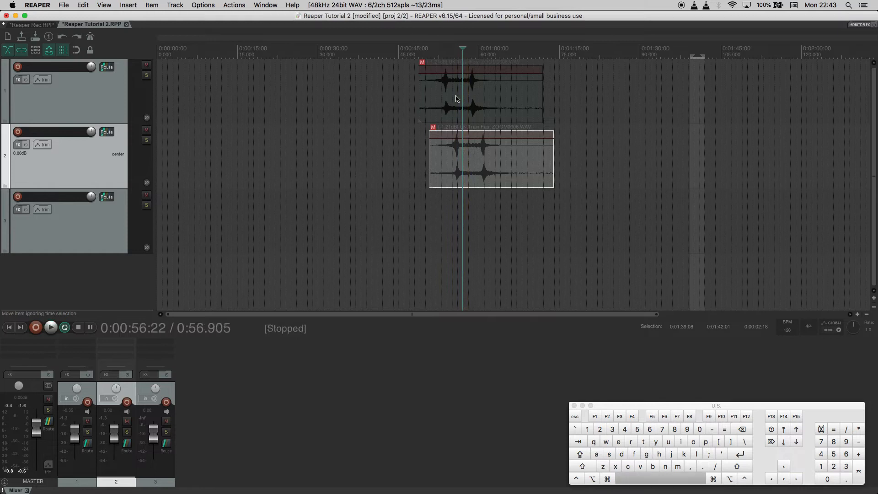
{"action": "left_click", "coordinate": [478, 168], "text": "alt"}
{"action": "scroll", "coordinate": [470, 170], "scroll_direction": "up", "scroll_amount": 5}
{"action": "scroll", "coordinate": [468, 173], "scroll_direction": "down", "scroll_amount": 3}
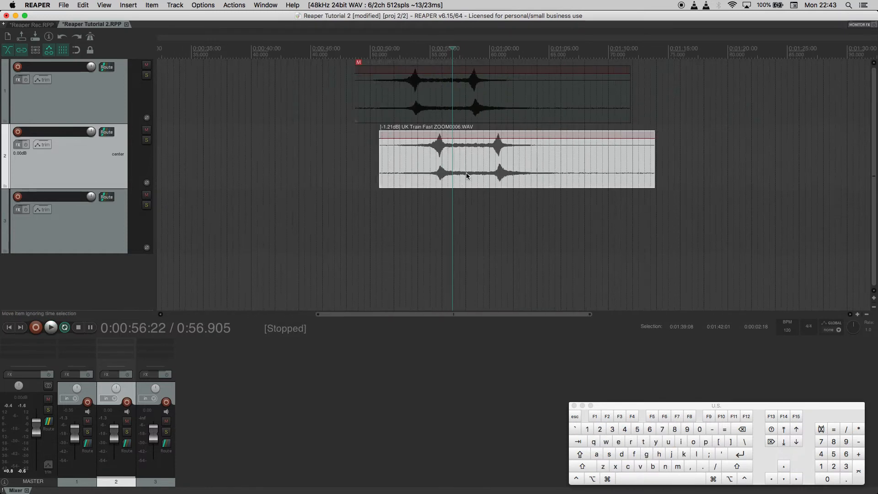
{"action": "scroll", "coordinate": [467, 176], "scroll_direction": "right", "scroll_amount": 4}
{"action": "scroll", "coordinate": [467, 176], "scroll_direction": "left", "scroll_amount": 5}
{"action": "scroll", "coordinate": [471, 173], "scroll_direction": "down", "scroll_amount": 4}
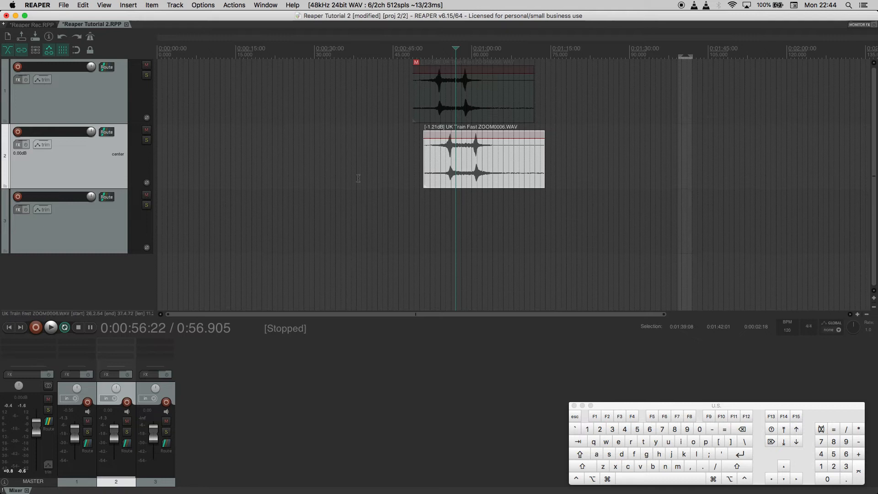
- Move the unmuted train clip from track 2 to the very start of track 1
{"action": "left_click_drag", "start_coordinate": [494, 168], "coordinate": [202, 97]}
{"action": "scroll", "coordinate": [208, 119], "scroll_direction": "up", "scroll_amount": 5}
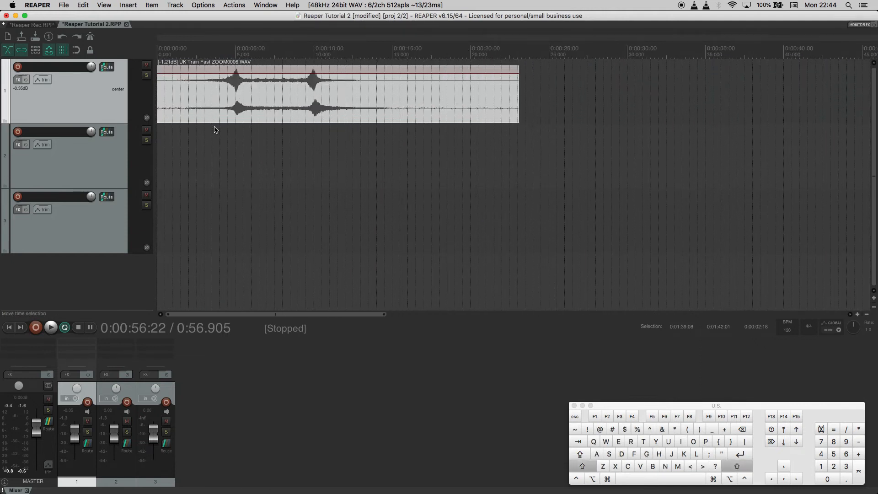
- Try a time selection at the start of the timeline, and play the first train clip from about 4 seconds before stopping
{"action": "left_click", "coordinate": [225, 52]}
{"action": "left_click_drag", "start_coordinate": [365, 52], "coordinate": [158, 54]}
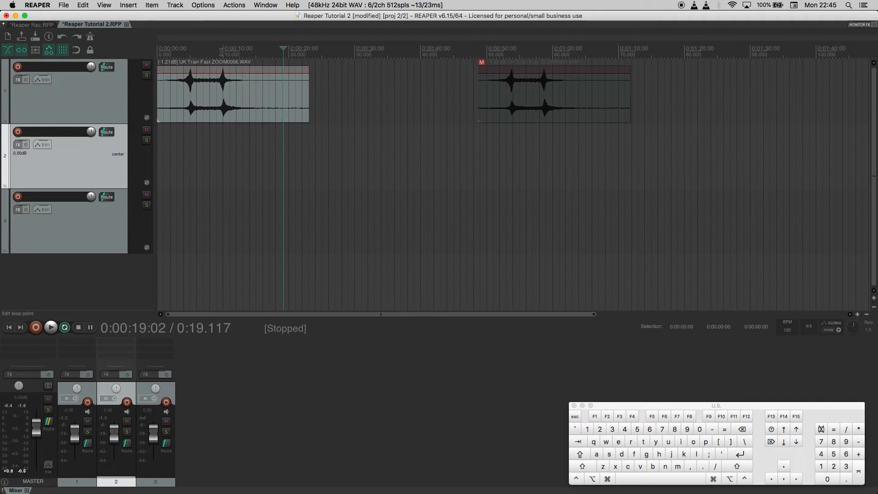
{"action": "left_click", "coordinate": [184, 52]}
{"action": "key", "text": "space"}
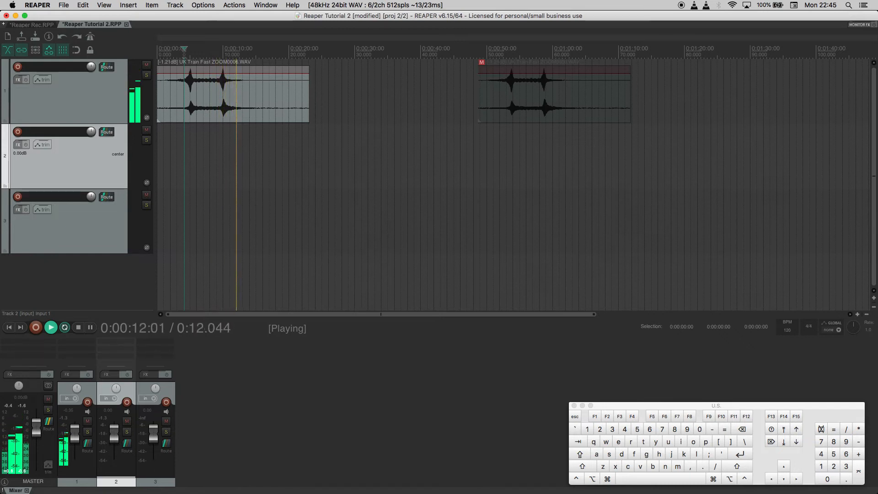
{"action": "key", "text": "space"}
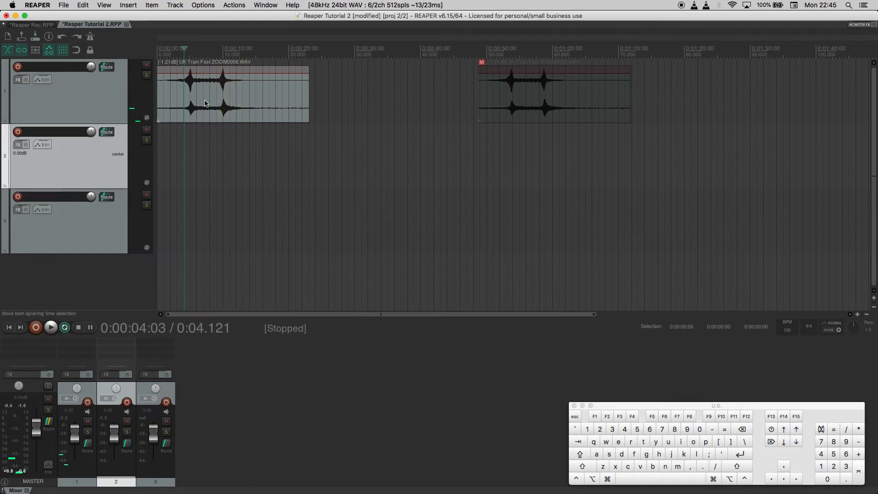
- Make a time selection from the project start to 0:00:08:07 and place the edit cursor beyond it
{"action": "scroll", "coordinate": [204, 110], "scroll_direction": "up", "scroll_amount": 4}
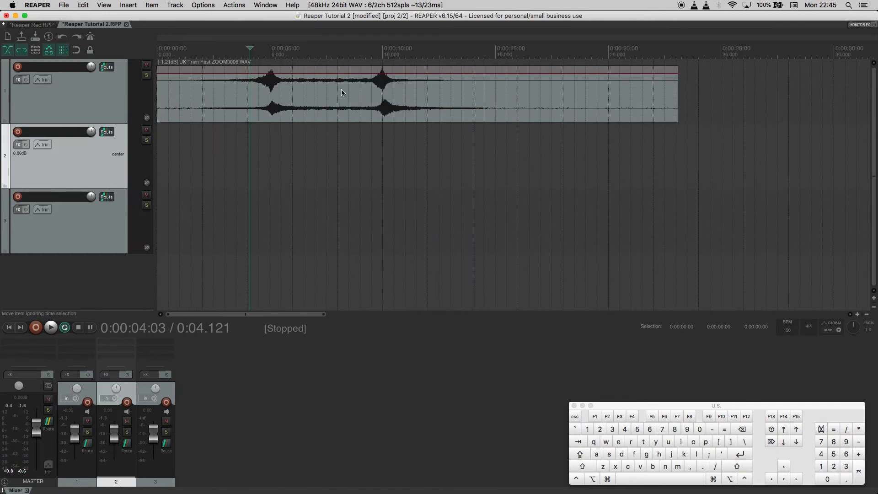
{"action": "left_click", "coordinate": [339, 52]}
{"action": "left_click_drag", "start_coordinate": [343, 53], "coordinate": [157, 51]}
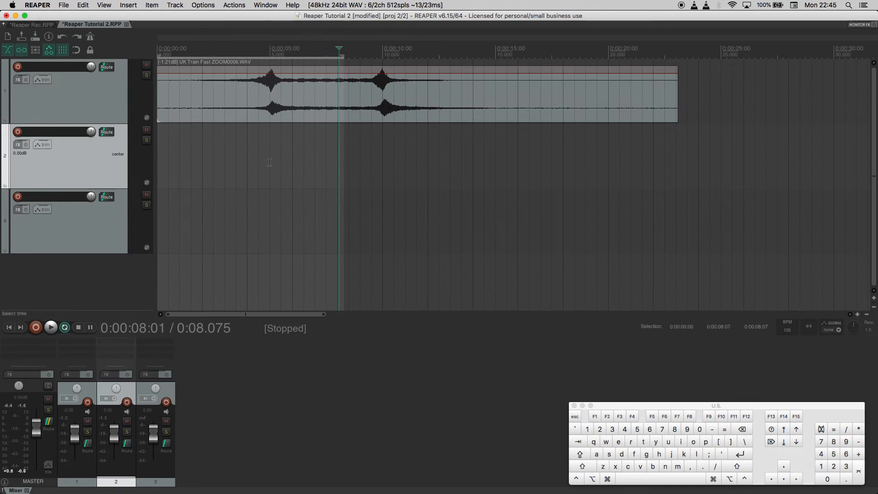
{"action": "left_click", "coordinate": [458, 156]}
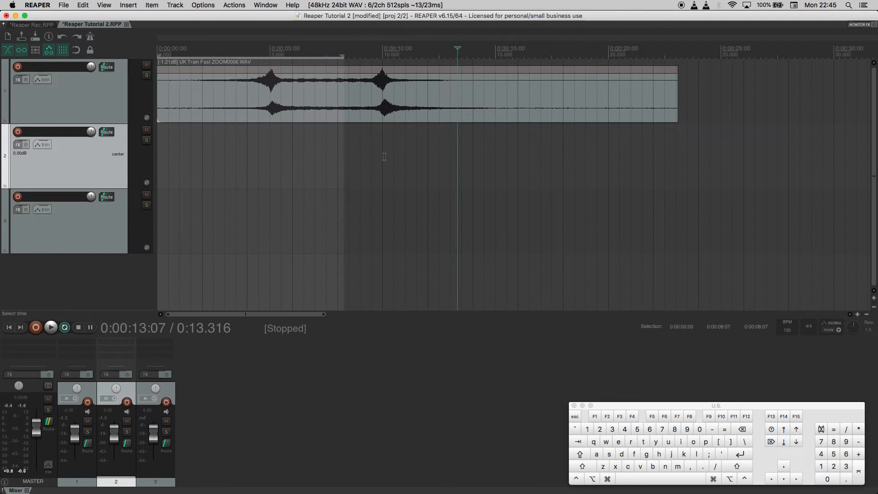
- Shorten the train clip and overlap two pieces of it at about 5 seconds on track 1 to form a crossfade
{"action": "left_click_drag", "start_coordinate": [352, 104], "coordinate": [331, 156]}
{"action": "left_click_drag", "start_coordinate": [158, 160], "coordinate": [382, 157]}
{"action": "left_click_drag", "start_coordinate": [678, 90], "coordinate": [274, 89]}
{"action": "left_click_drag", "start_coordinate": [455, 153], "coordinate": [340, 116]}
{"action": "scroll", "coordinate": [264, 88], "scroll_direction": "up", "scroll_amount": 5}
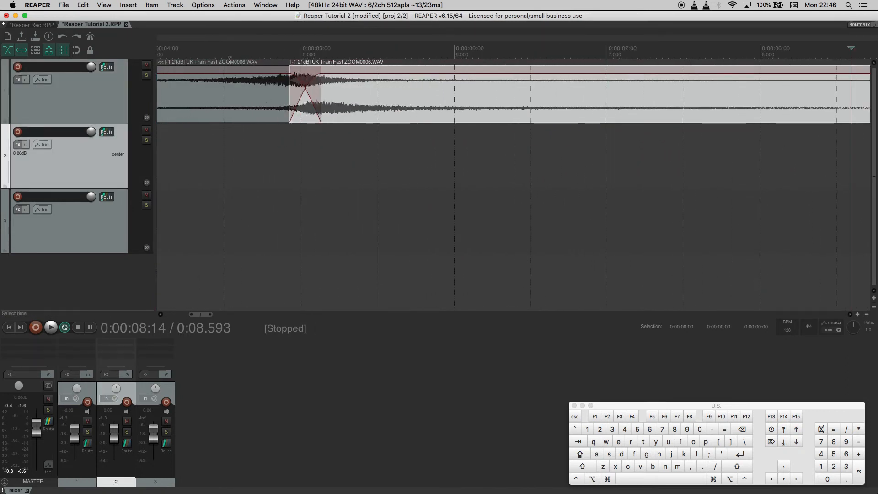
- Play the crossfade between the two train pieces from about 4.5 seconds and stop playback
{"action": "left_click", "coordinate": [225, 50]}
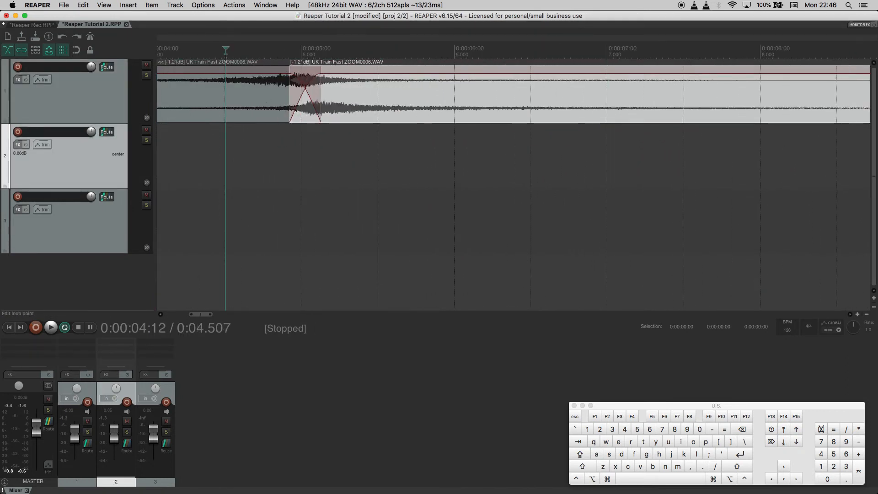
{"action": "key", "text": "space"}
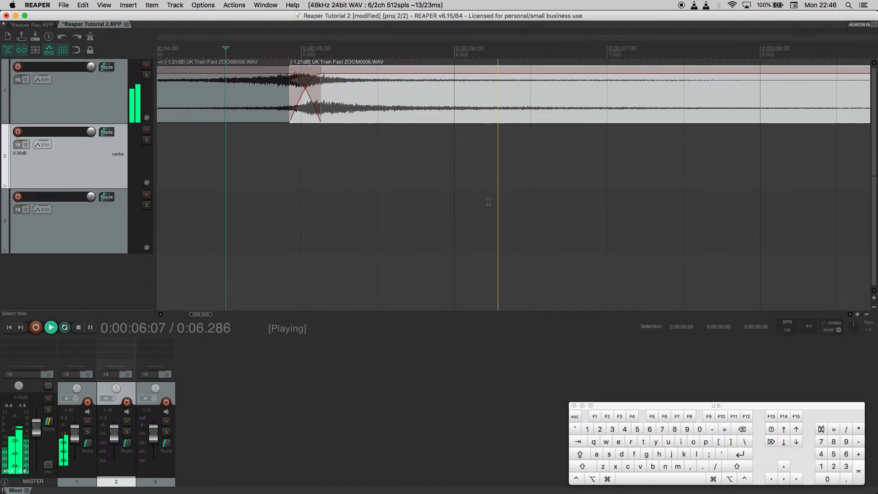
{"action": "scroll", "coordinate": [484, 197], "scroll_direction": "down", "scroll_amount": 5}
{"action": "key", "text": "space"}
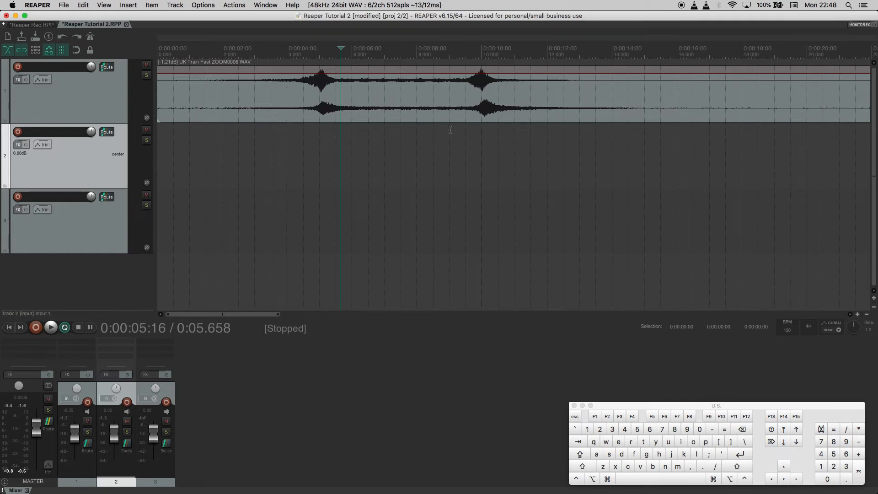
- Split the train clip on track 1 at 0:00:07:11
{"action": "left_click", "coordinate": [399, 97]}
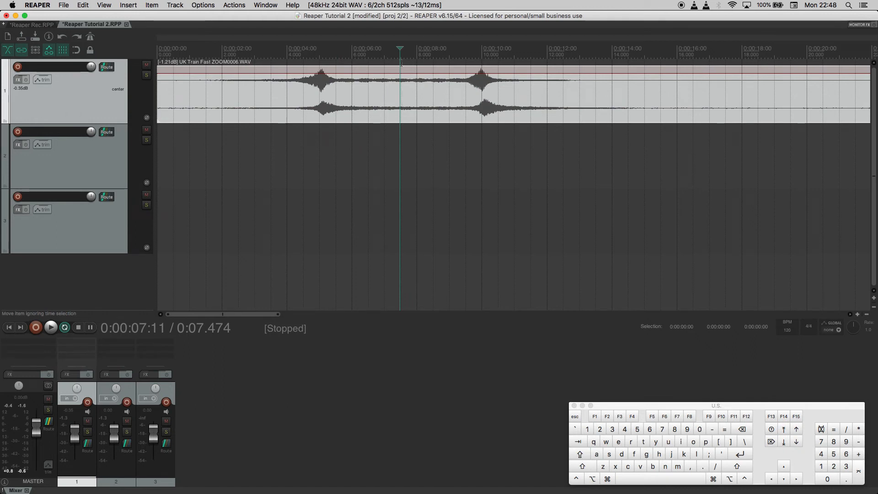
{"action": "right_click", "coordinate": [400, 101]}
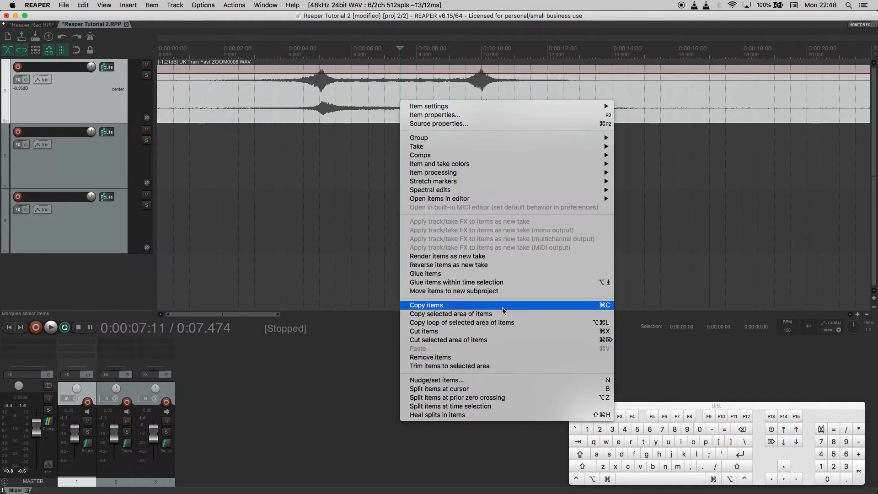
{"action": "left_click", "coordinate": [461, 389]}
{"action": "left_click", "coordinate": [466, 183]}
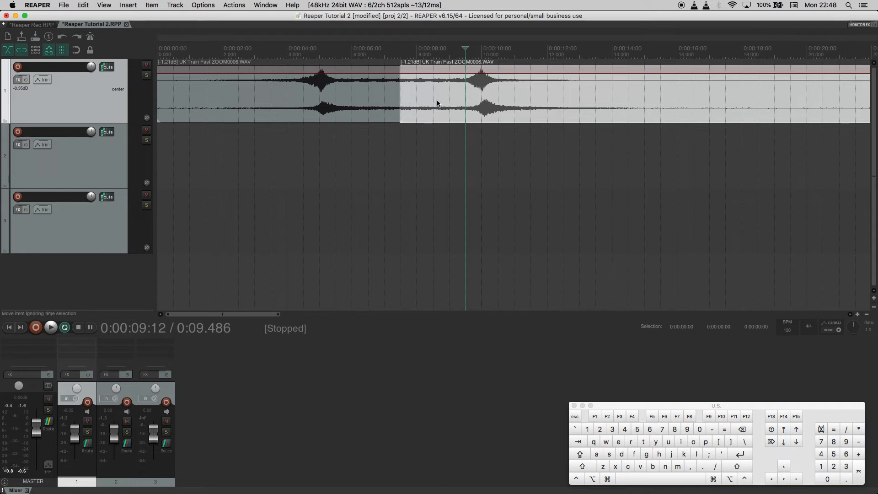
- Trim the two train pieces, overlap them at the second peak near 10 seconds, and play the resulting crossfade
{"action": "left_click_drag", "start_coordinate": [400, 101], "coordinate": [474, 99]}
{"action": "left_click_drag", "start_coordinate": [400, 99], "coordinate": [473, 95]}
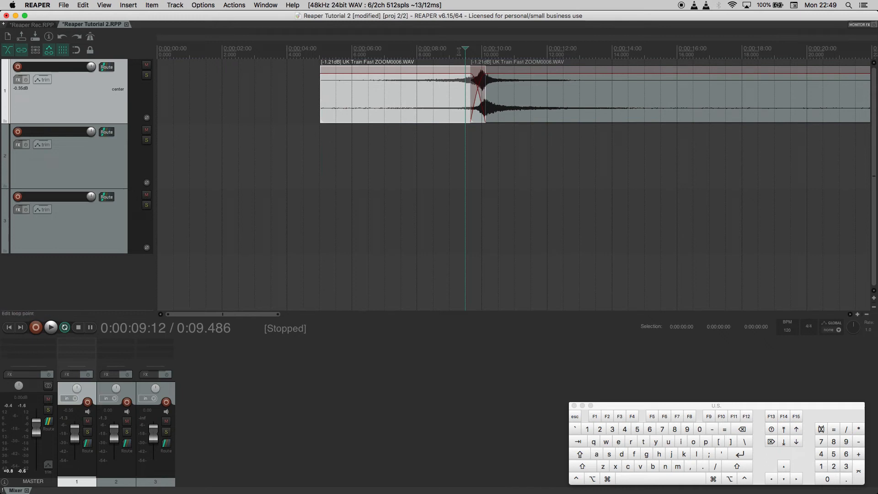
{"action": "left_click", "coordinate": [459, 51]}
{"action": "key", "text": "Escape"}
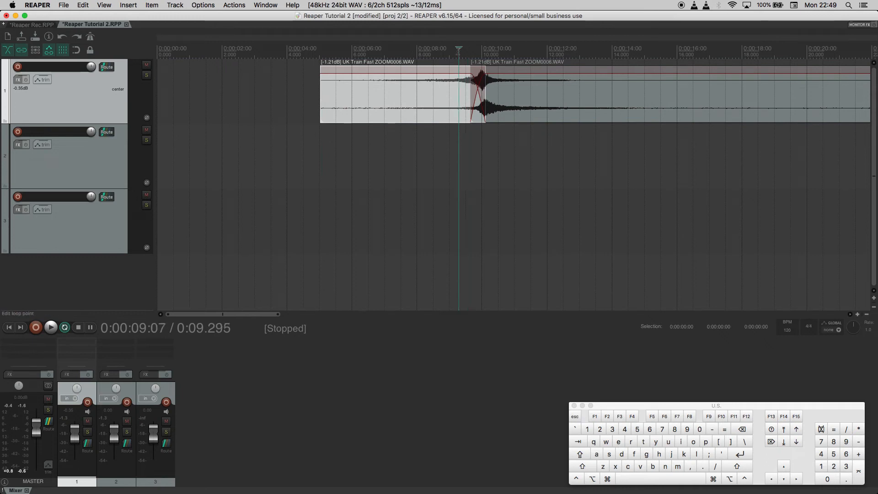
{"action": "key", "text": "space"}
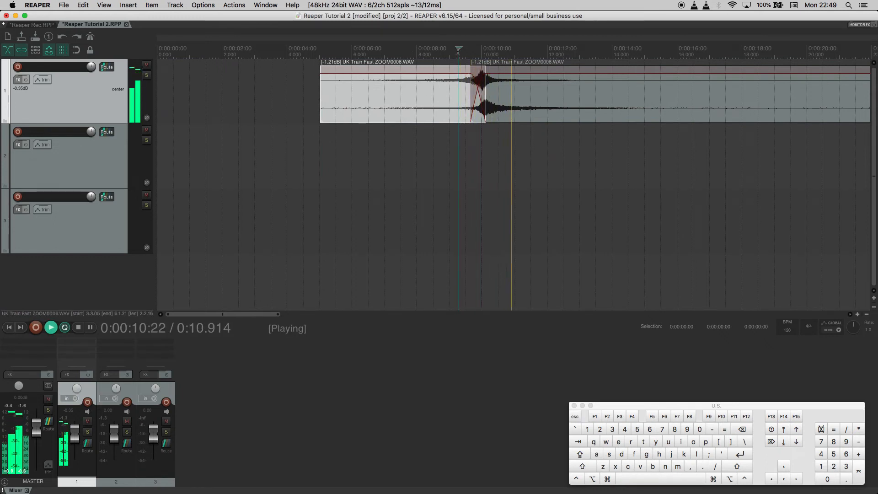
{"action": "key", "text": "space"}
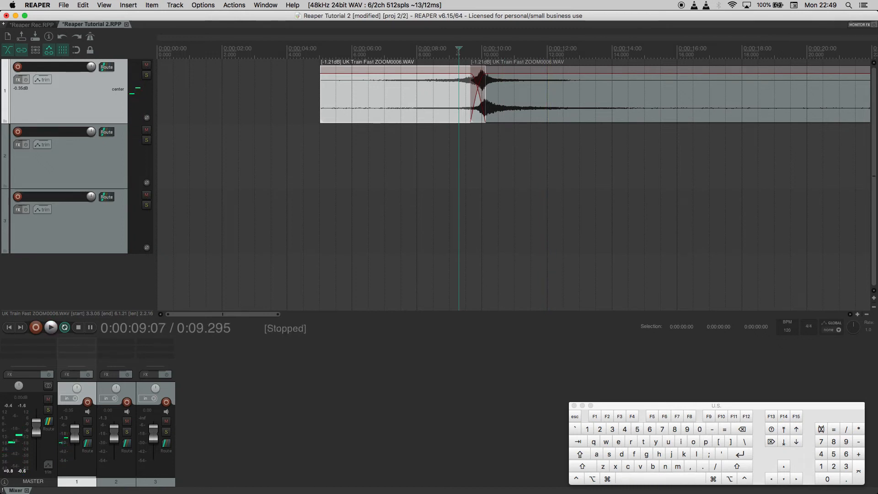
- Undo the crossfade edits and the split so the train clip is whole again, and deselect it
{"action": "key", "text": "super+z"}
{"action": "key", "text": "super+z"}
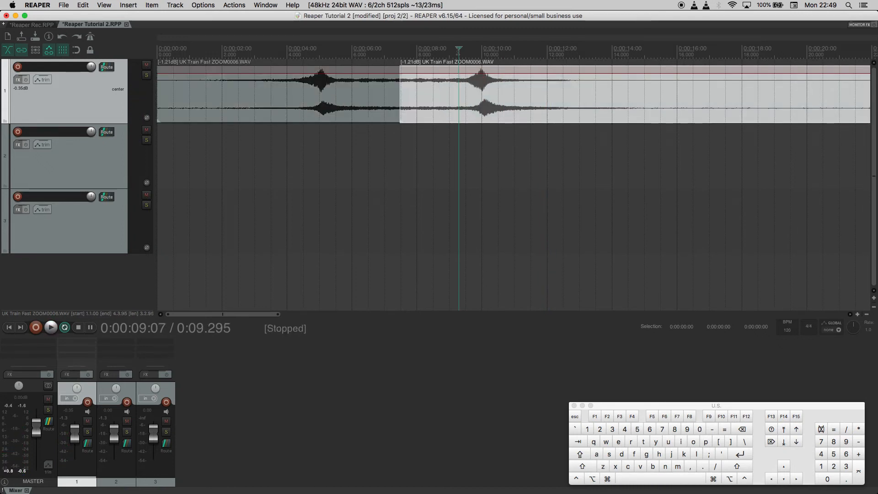
{"action": "key", "text": "super+z"}
{"action": "left_click", "coordinate": [424, 174]}
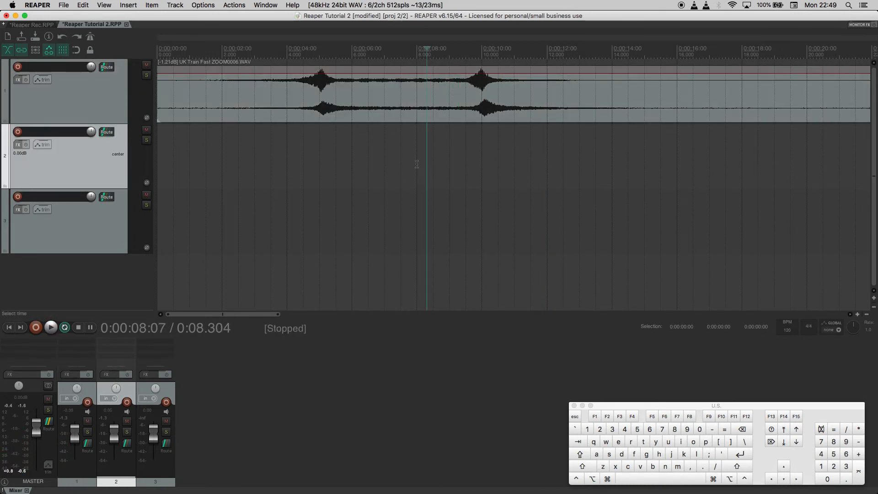
- Split the train clip on track 1 at 0:00:07:13, between its two peaks
{"action": "left_click", "coordinate": [402, 107]}
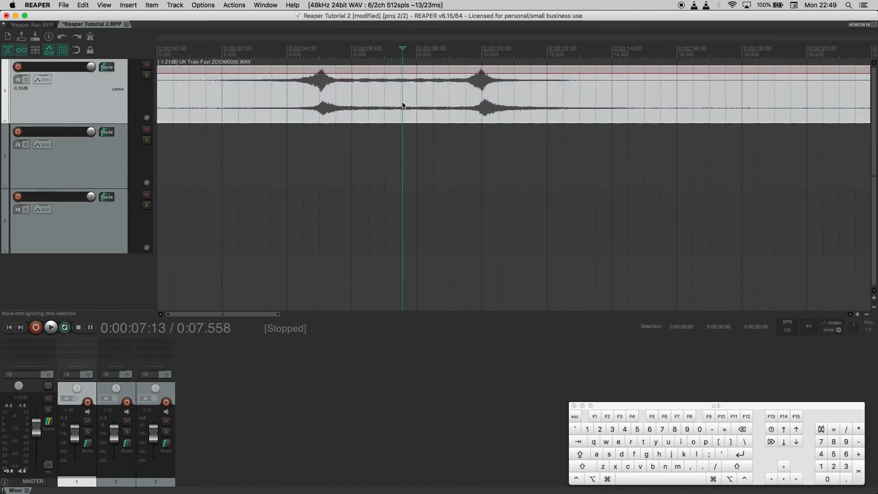
{"action": "right_click", "coordinate": [402, 105]}
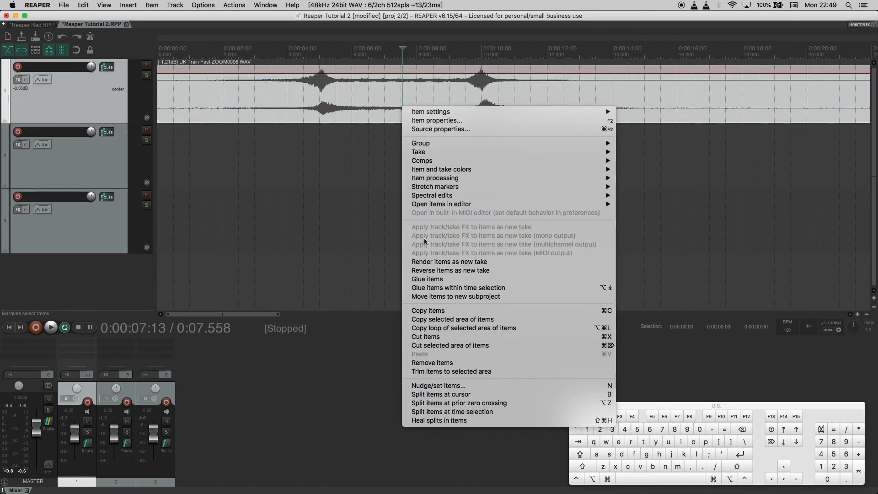
{"action": "left_click", "coordinate": [470, 395]}
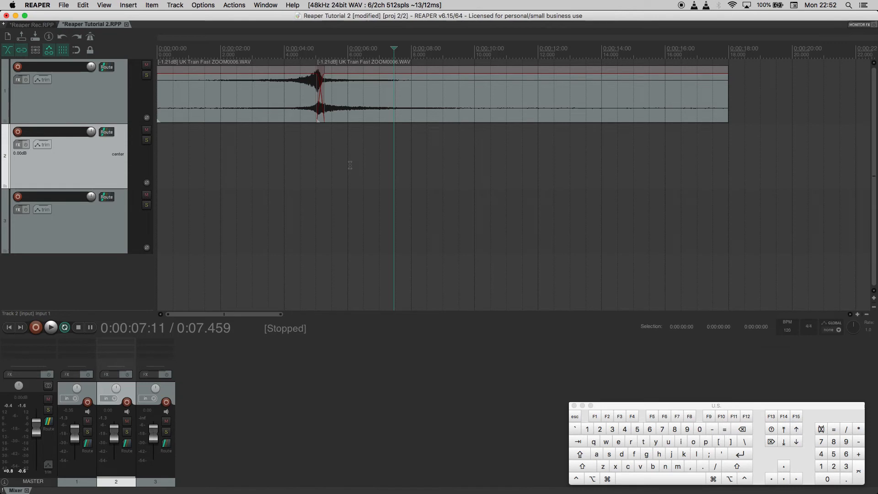
- Play the overlapping train pieces across their crossfade from about 4.6 seconds and stop playback
{"action": "left_click", "coordinate": [303, 145]}
{"action": "key", "text": "space"}
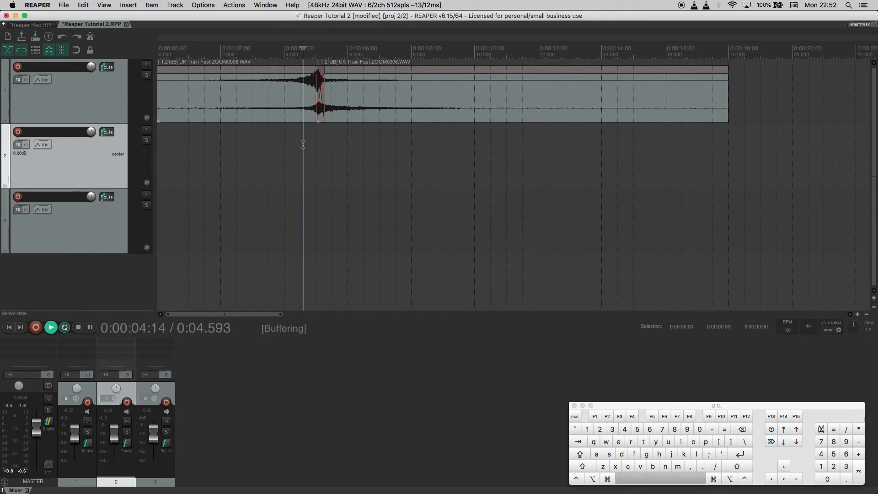
{"action": "key", "text": "space"}
- Move the second train piece from track 1 down to track 2, keeping its time position
{"action": "left_click", "coordinate": [423, 109]}
{"action": "left_click_drag", "start_coordinate": [423, 110], "coordinate": [356, 144]}
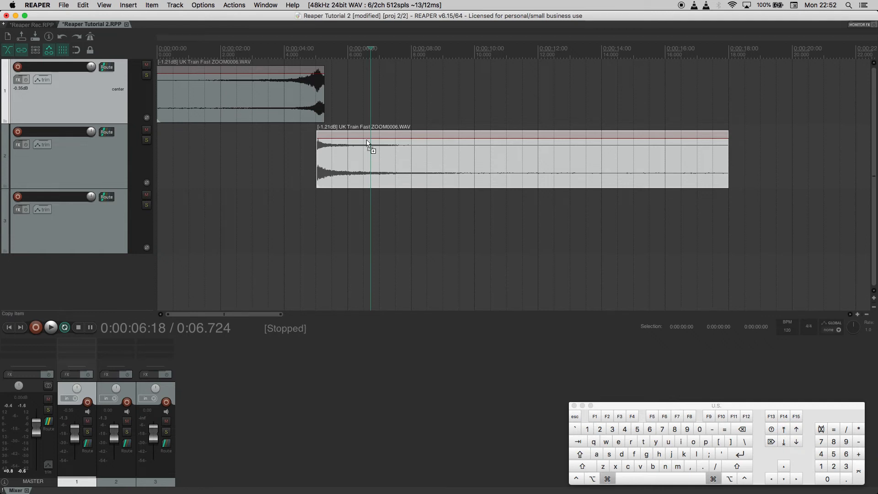
- Move the second train piece back up to track 1 and group it with the first overlapping piece
{"action": "left_click_drag", "start_coordinate": [371, 145], "coordinate": [371, 80]}
{"action": "left_click_drag", "start_coordinate": [404, 154], "coordinate": [276, 103]}
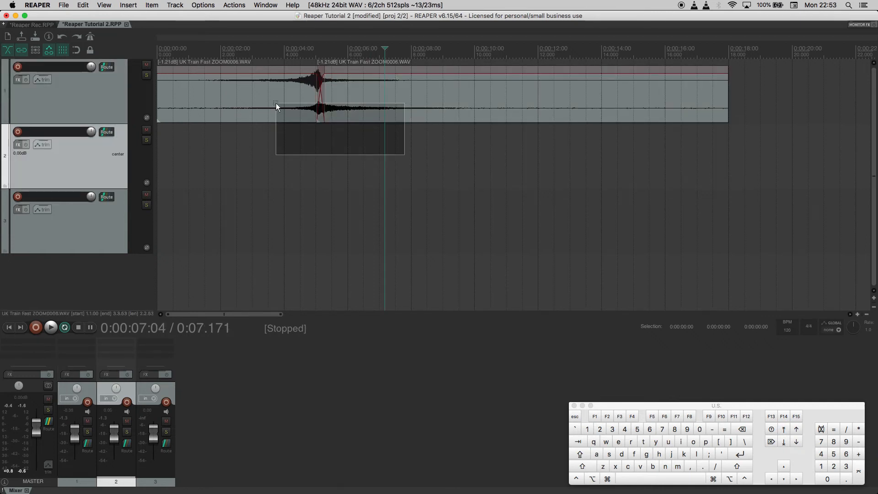
{"action": "left_click_drag", "start_coordinate": [275, 103], "coordinate": [276, 102]}
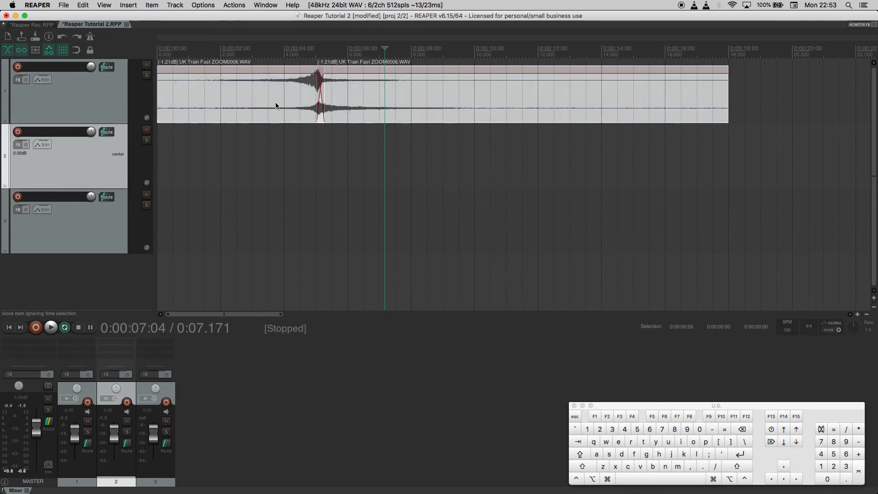
{"action": "right_click", "coordinate": [363, 97]}
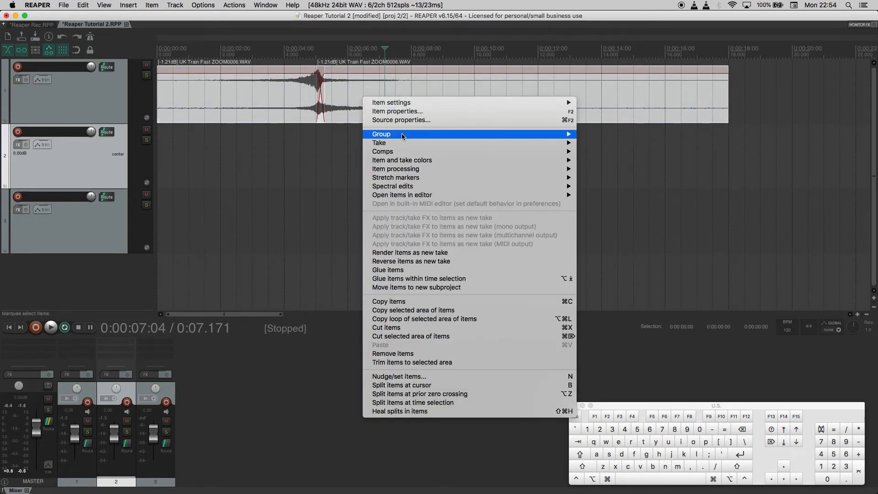
{"action": "mouse_move", "coordinate": [402, 134]}
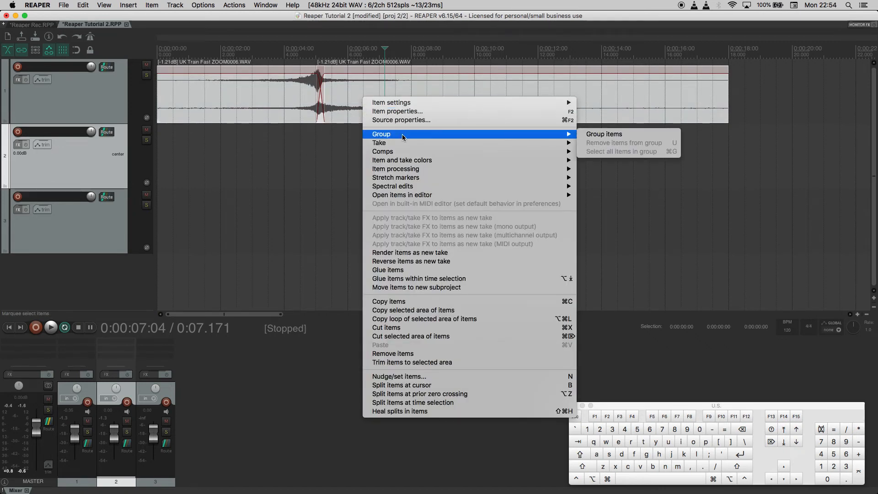
{"action": "left_click", "coordinate": [625, 134]}
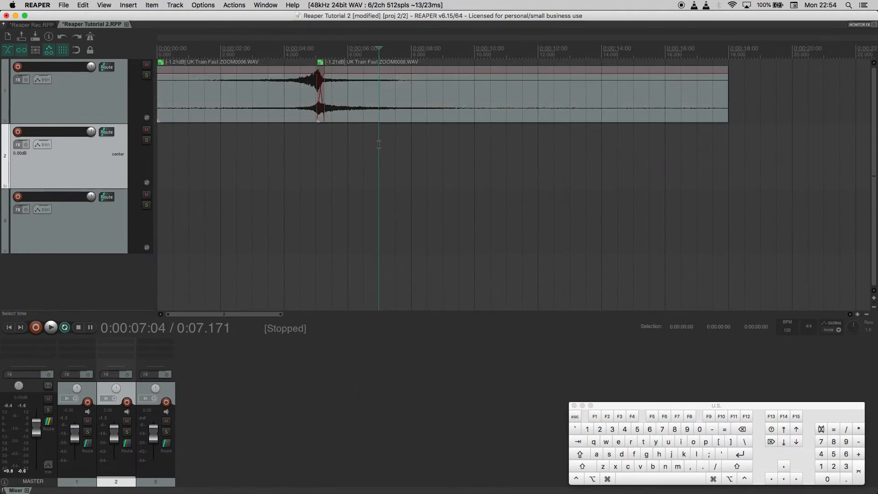
{"action": "left_click_drag", "start_coordinate": [393, 94], "coordinate": [498, 126]}
{"action": "key", "text": "super+z"}
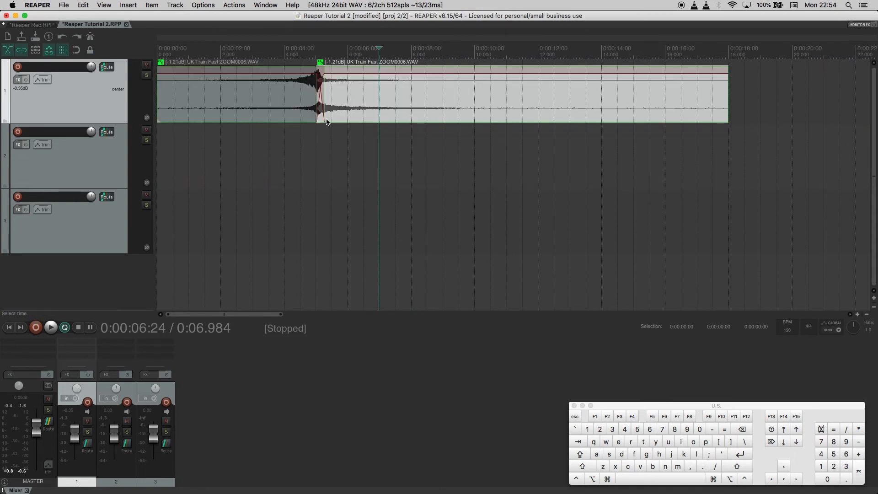
- Glue the two train pieces on track 1 into a single item and play it across the former crossfade
{"action": "left_click", "coordinate": [295, 106], "text": "shift"}
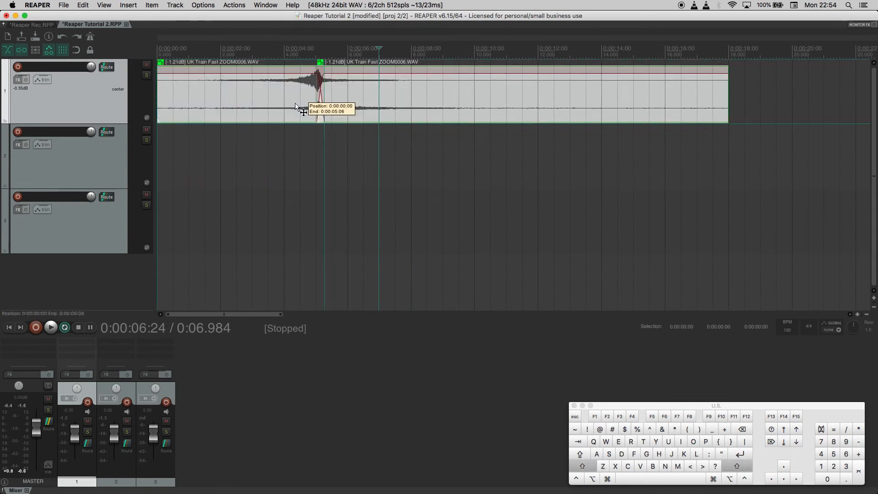
{"action": "right_click", "coordinate": [256, 96]}
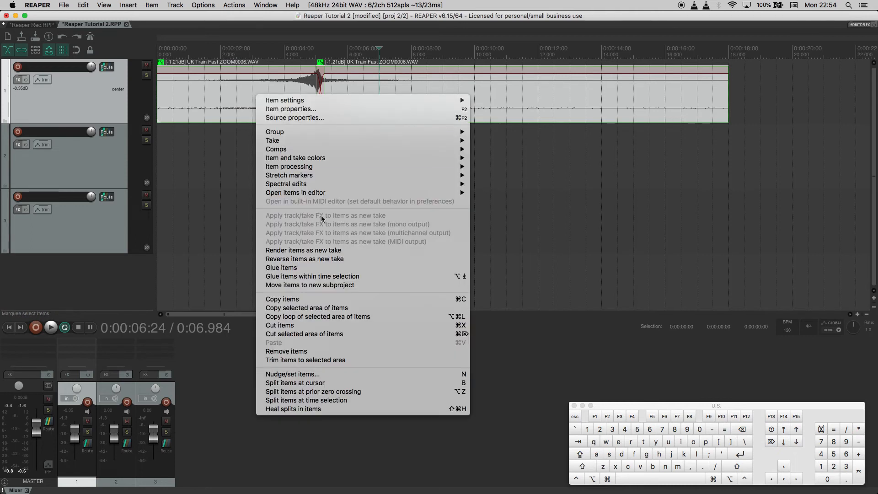
{"action": "left_click", "coordinate": [315, 269]}
{"action": "key", "text": "space"}
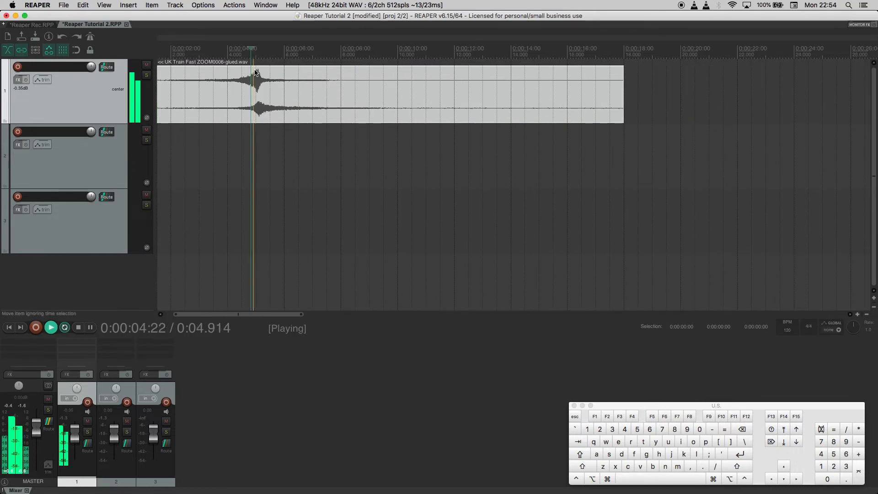
{"action": "key", "text": "space"}
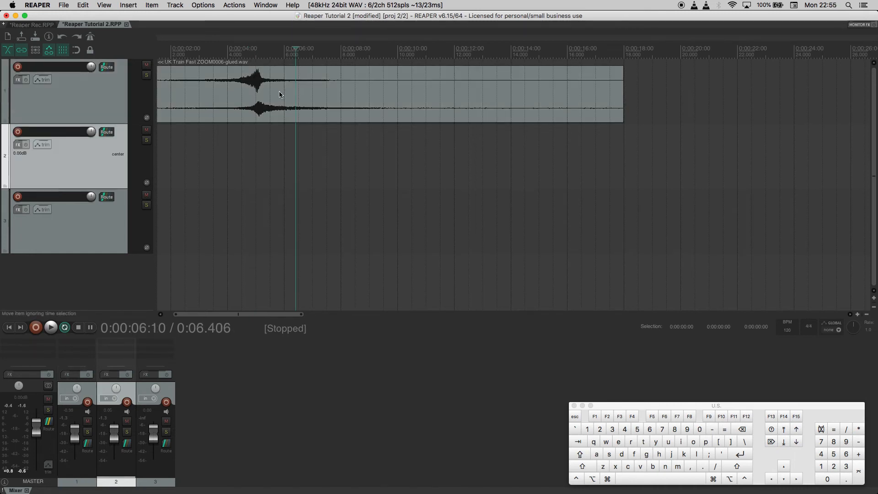
- View the source properties of the glued train clip to check its file name and format, and close them
{"action": "right_click", "coordinate": [279, 92]}
{"action": "mouse_move", "coordinate": [294, 98]}
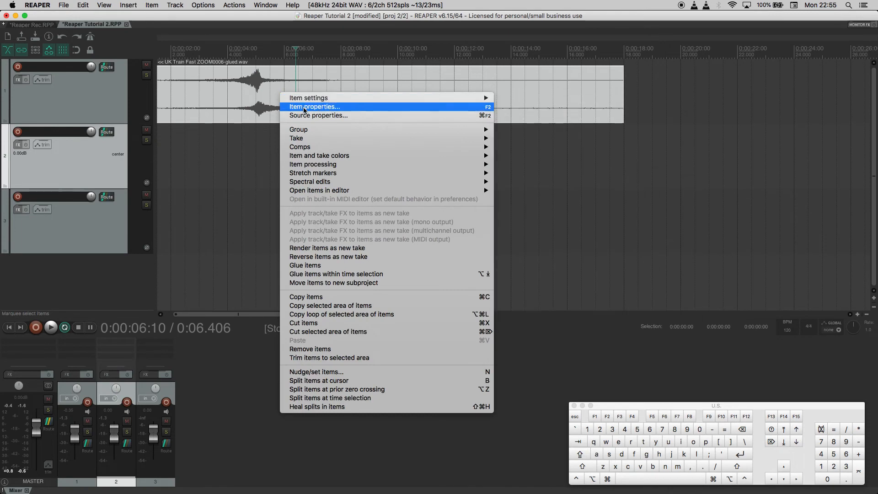
{"action": "left_click", "coordinate": [311, 116]}
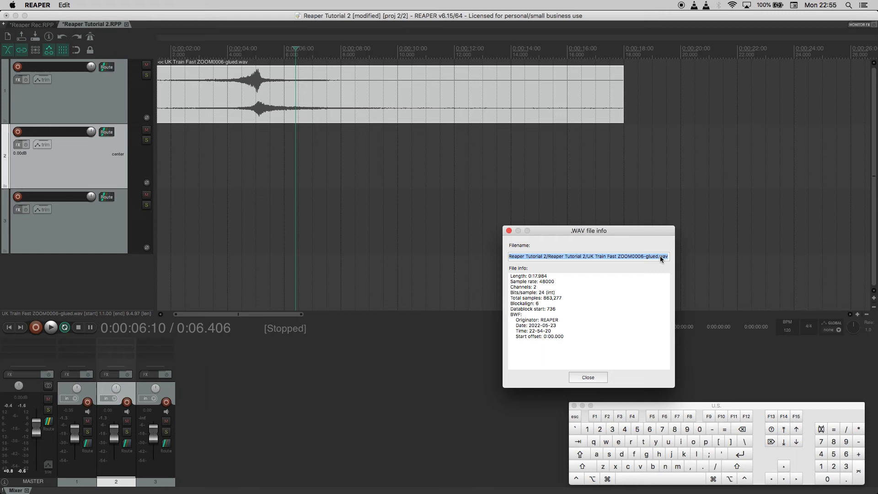
{"action": "left_click", "coordinate": [509, 231]}
- Place a muted copy of the glued train clip at about 0:00:30 on track 1 and move the original to track 2
{"action": "left_click", "coordinate": [247, 98]}
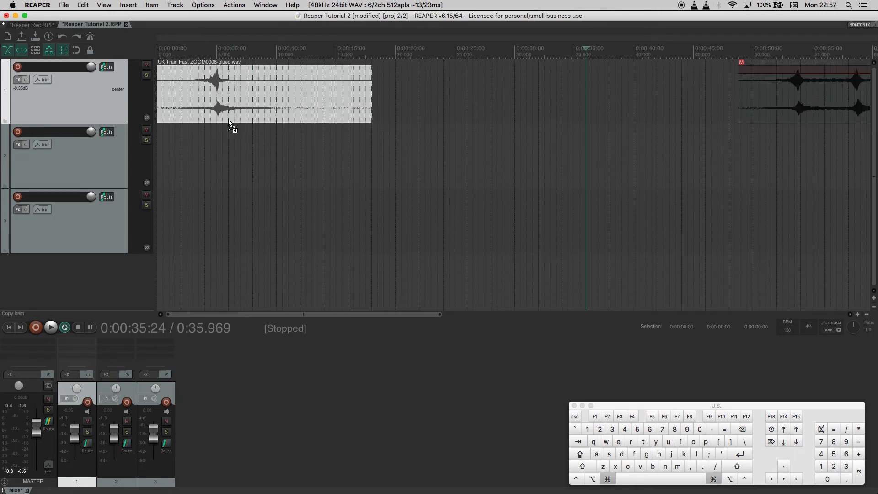
{"action": "key", "text": "super+d"}
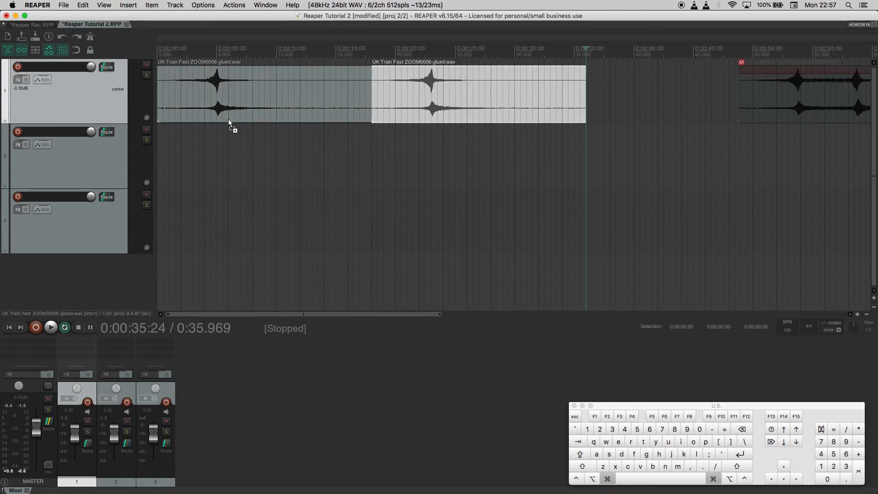
{"action": "left_click", "coordinate": [442, 105]}
{"action": "left_click_drag", "start_coordinate": [442, 105], "coordinate": [576, 94]}
{"action": "left_click_drag", "start_coordinate": [224, 108], "coordinate": [230, 166]}
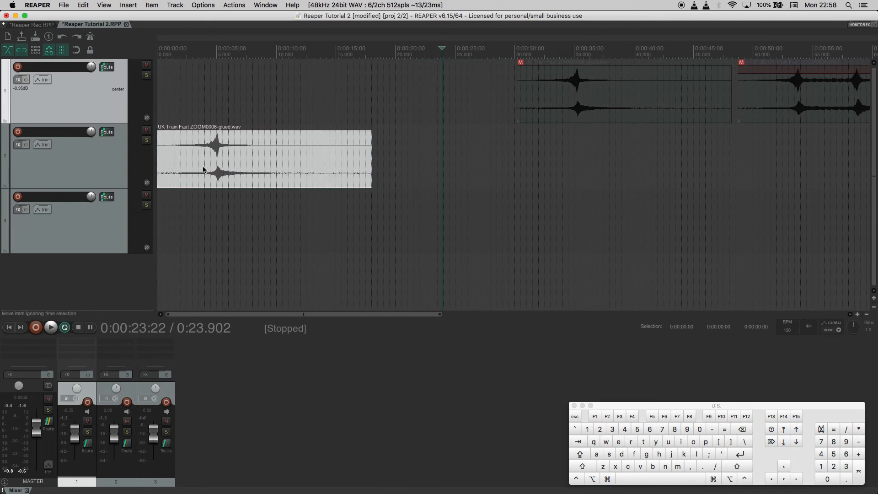
{"action": "left_click", "coordinate": [232, 168]}
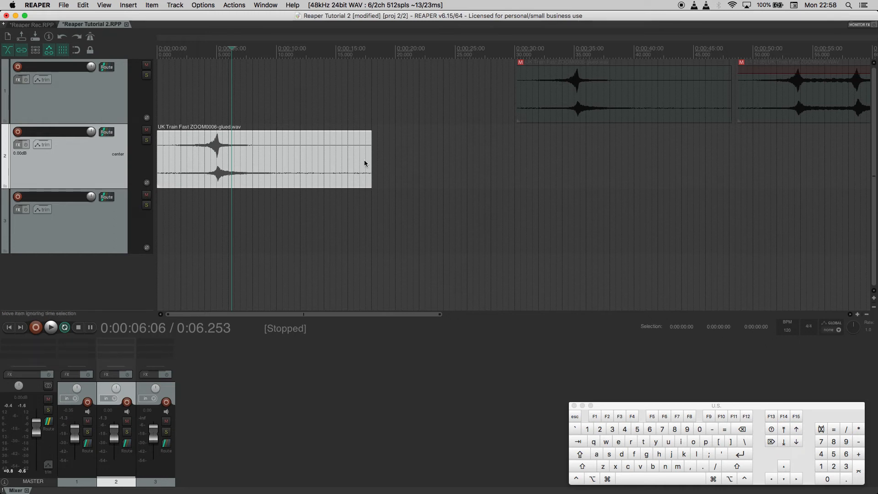
- Time-stretch the track 2 train clip to about 28 seconds (rate 0.641) and play it from about 7 seconds
{"action": "key", "text": "alt"}
{"action": "key", "text": "alt"}
{"action": "left_click_drag", "start_coordinate": [372, 160], "coordinate": [490, 162]}
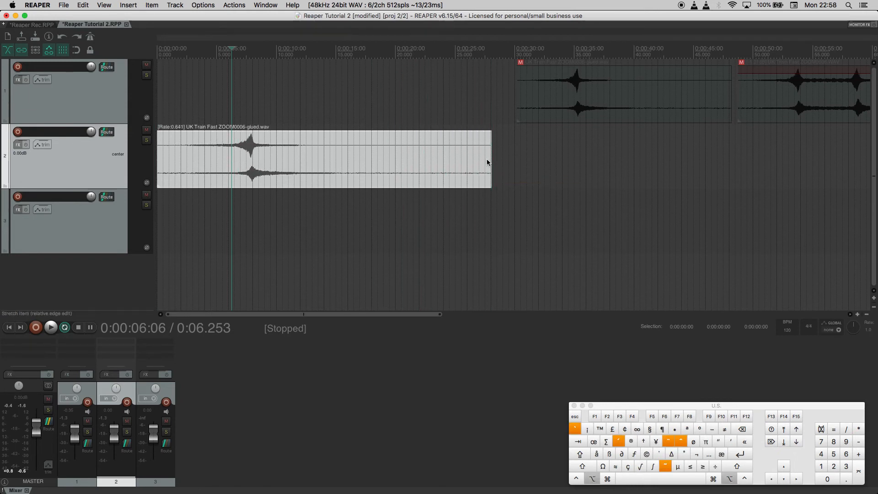
{"action": "left_click", "coordinate": [250, 109]}
{"action": "key", "text": "space"}
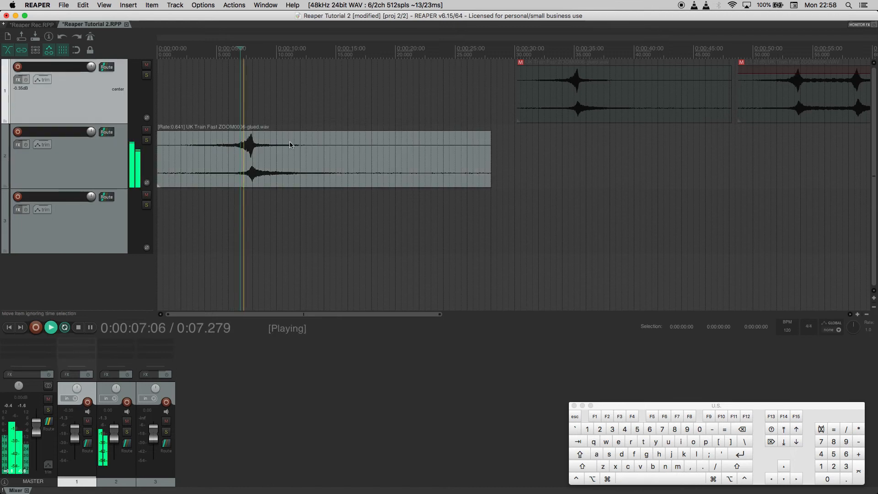
{"action": "key", "text": "space"}
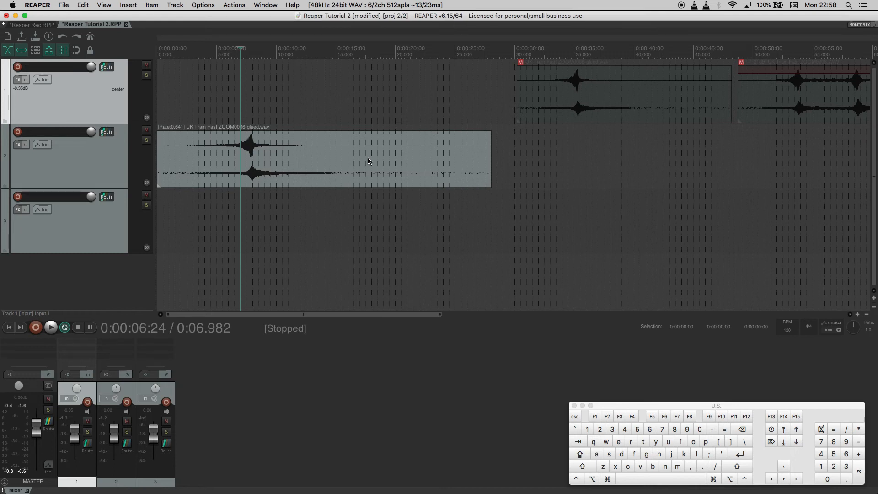
- Stretch the track 2 train clip further to about 36 seconds (rate 0.503) and play it from about 9 seconds
{"action": "left_click_drag", "start_coordinate": [490, 164], "coordinate": [584, 163]}
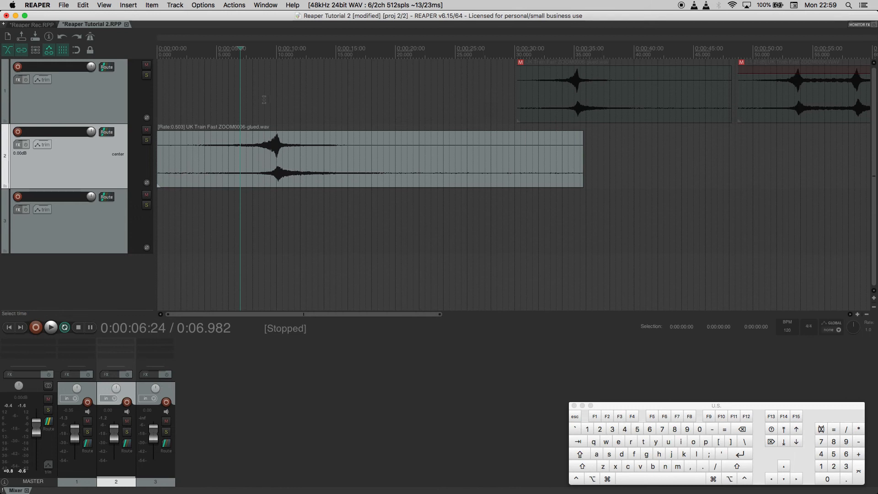
{"action": "left_click", "coordinate": [264, 100]}
{"action": "key", "text": "space"}
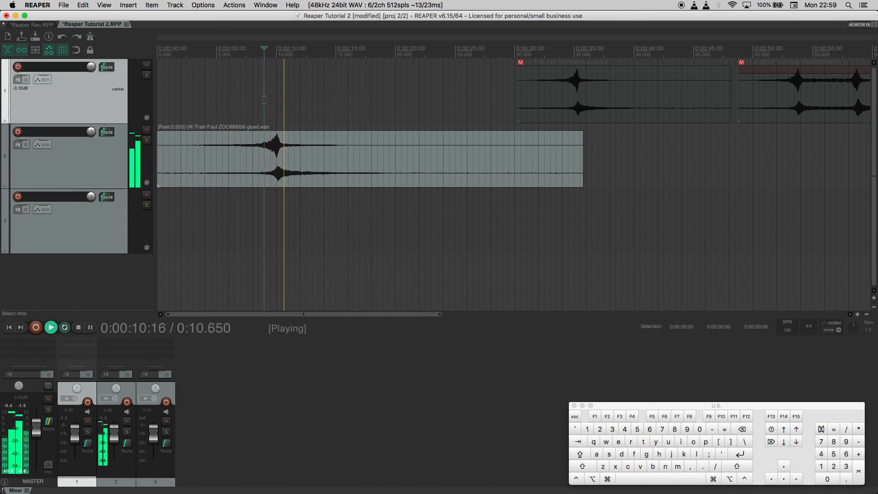
{"action": "key", "text": "space"}
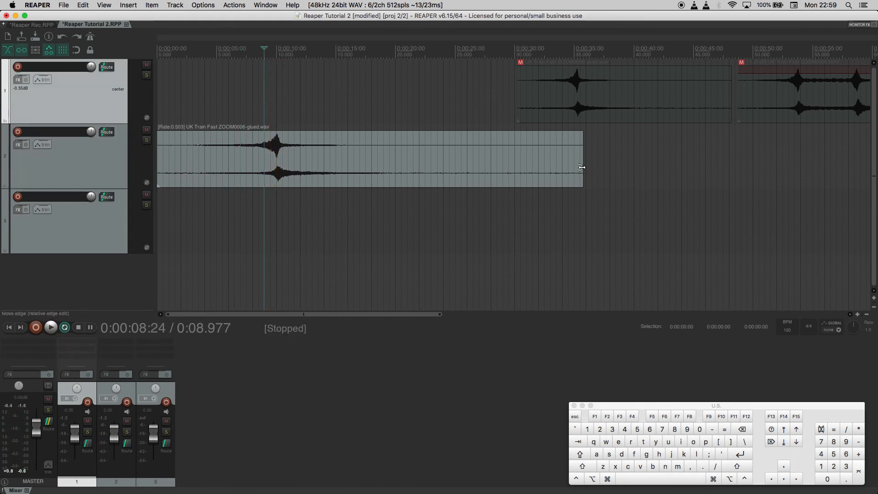
- Undo both stretches of the track 2 train clip to restore its original length
{"action": "key", "text": "super+z"}
{"action": "key", "text": "super+z"}
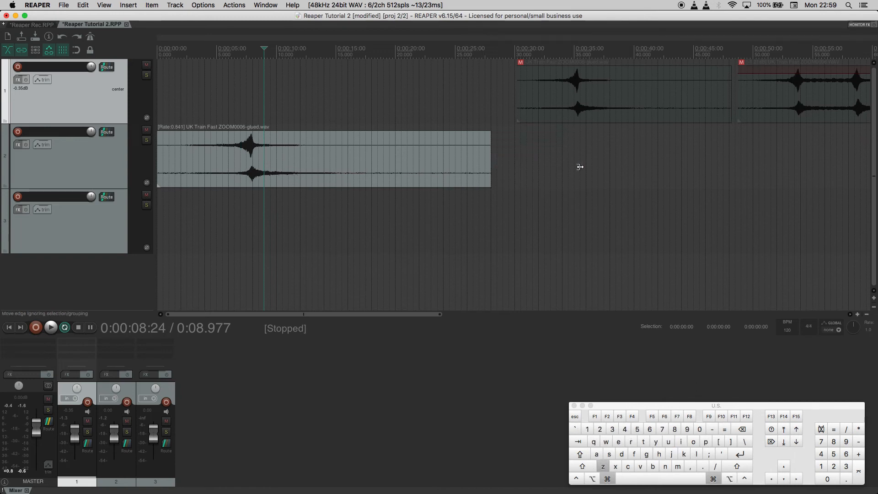
{"action": "key", "text": "super+z"}
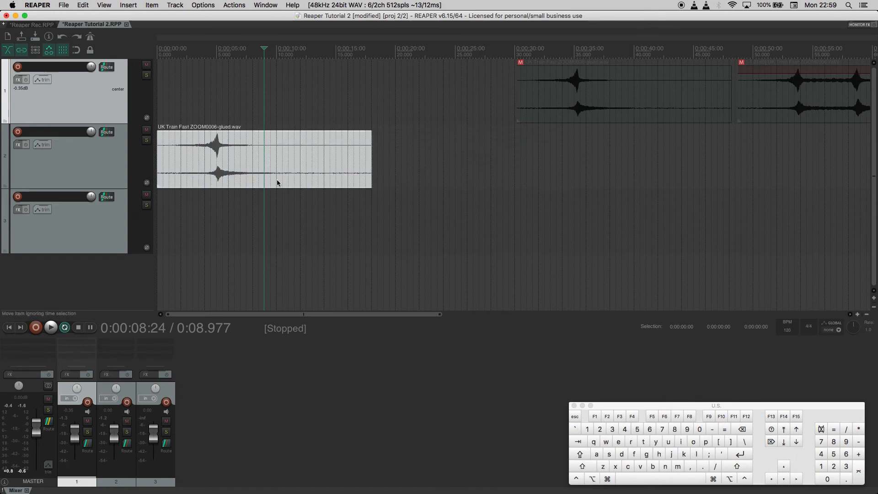
- Compress the track 2 train clip to about 10.4 seconds (rate 1.730) and play it from about 2 seconds
{"action": "key", "text": "alt"}
{"action": "left_click_drag", "start_coordinate": [371, 176], "coordinate": [280, 174]}
{"action": "left_click", "coordinate": [180, 105]}
{"action": "key", "text": "space"}
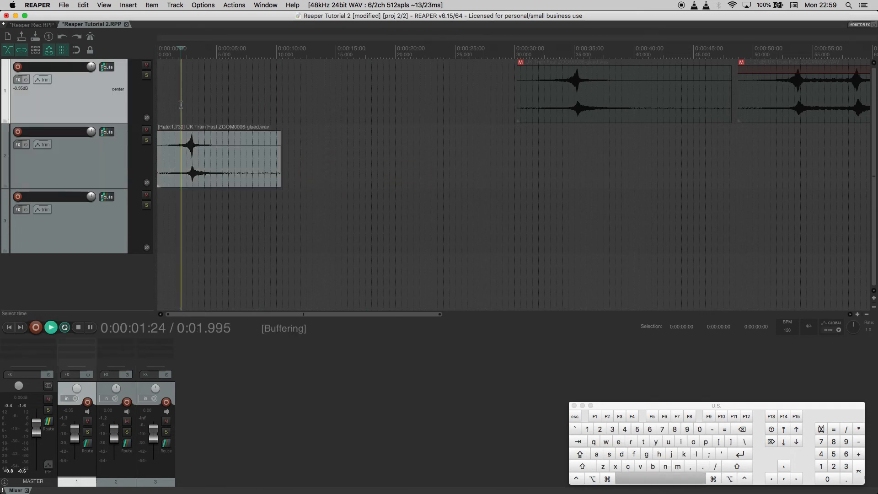
{"action": "key", "text": "space"}
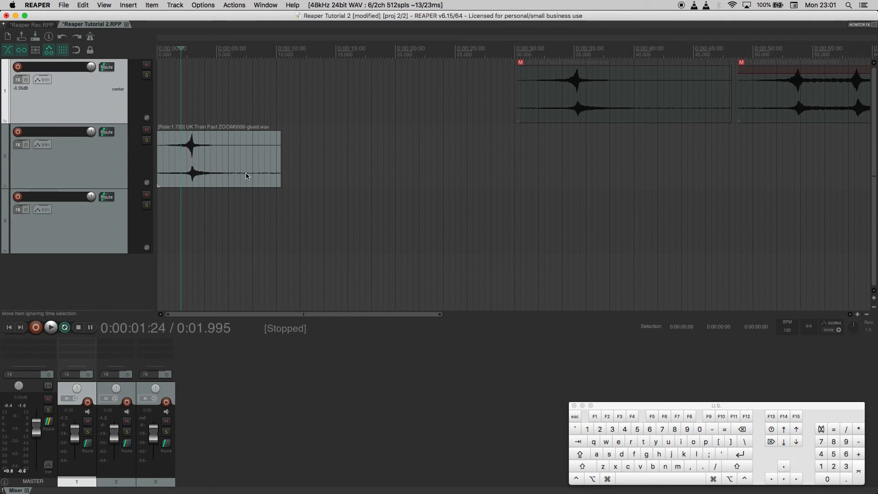
- Slip the audio inside the track 2 train clip and bring the track 1 copy, unmuted, forward to about 7.8 seconds
{"action": "left_click_drag", "start_coordinate": [220, 166], "coordinate": [267, 170]}
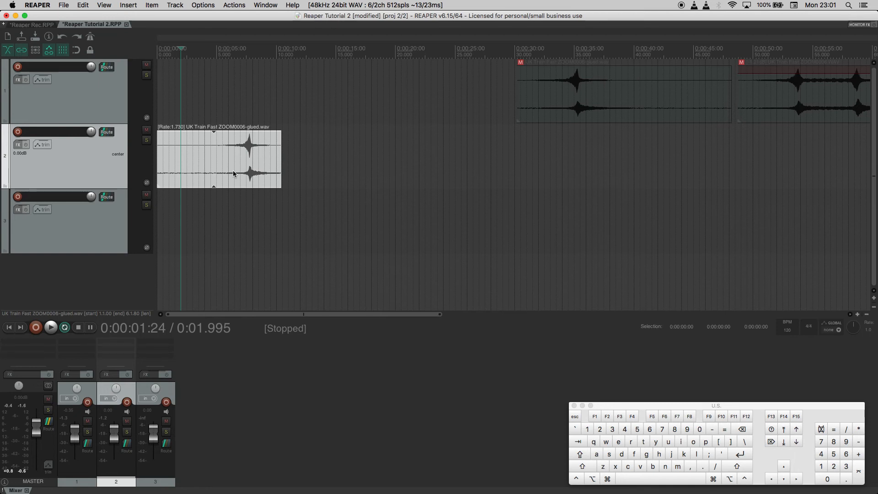
{"action": "left_click_drag", "start_coordinate": [569, 99], "coordinate": [433, 100]}
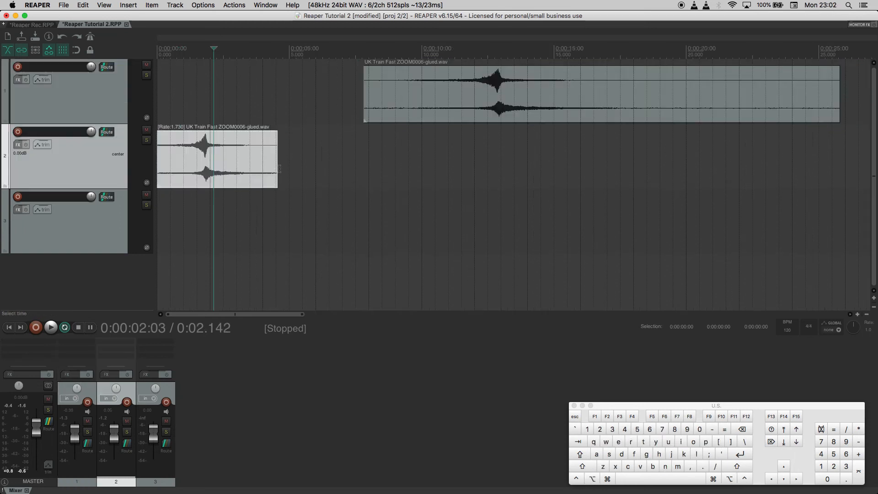
- Compress the shortened track 2 train clip to about 3.2 seconds (rate 2.429) and play it from about 0.7 seconds
{"action": "left_click_drag", "start_coordinate": [279, 168], "coordinate": [243, 164]}
{"action": "left_click", "coordinate": [182, 121]}
{"action": "key", "text": "space"}
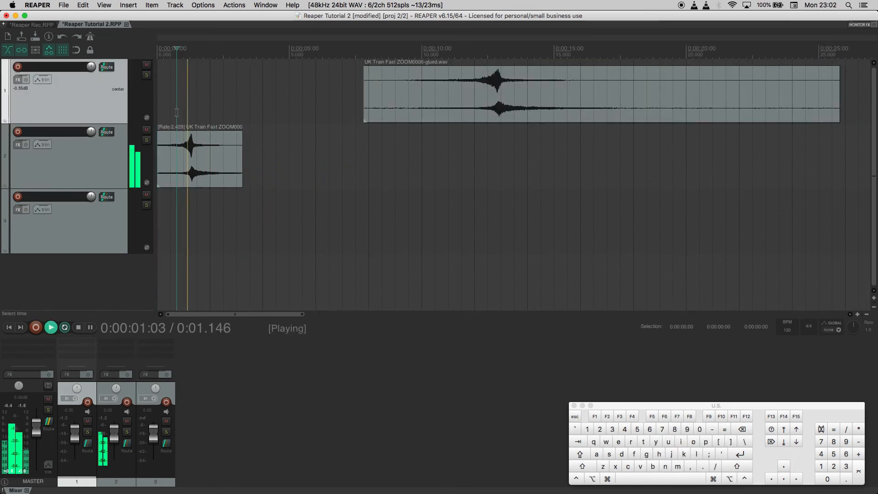
{"action": "key", "text": "space"}
- Move the track 1 train clip to the project start and slip its audio so its peak aligns with the track 2 clip's peak
{"action": "left_click_drag", "start_coordinate": [520, 103], "coordinate": [290, 106]}
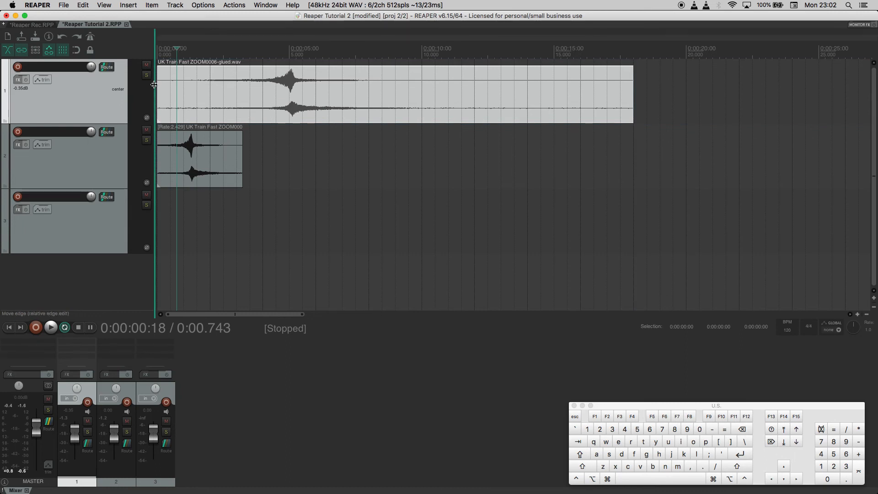
{"action": "left_click_drag", "start_coordinate": [274, 101], "coordinate": [237, 102]}
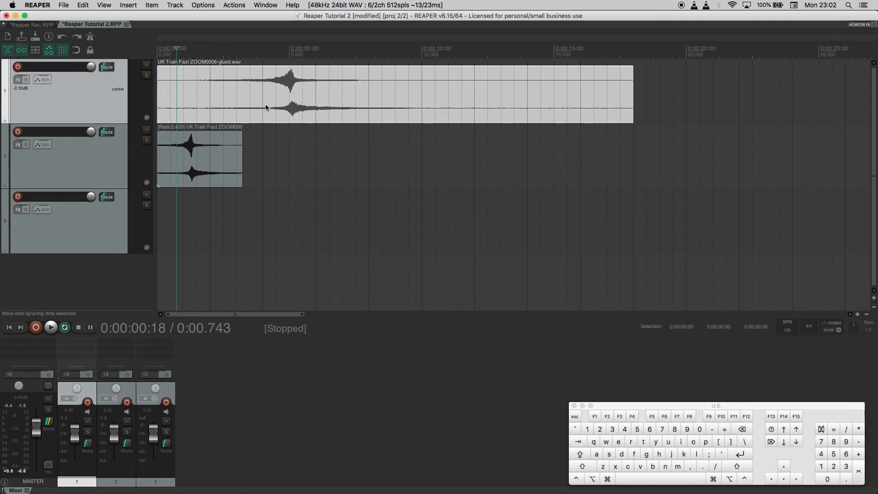
{"action": "left_click_drag", "start_coordinate": [289, 98], "coordinate": [185, 101], "text": "alt"}
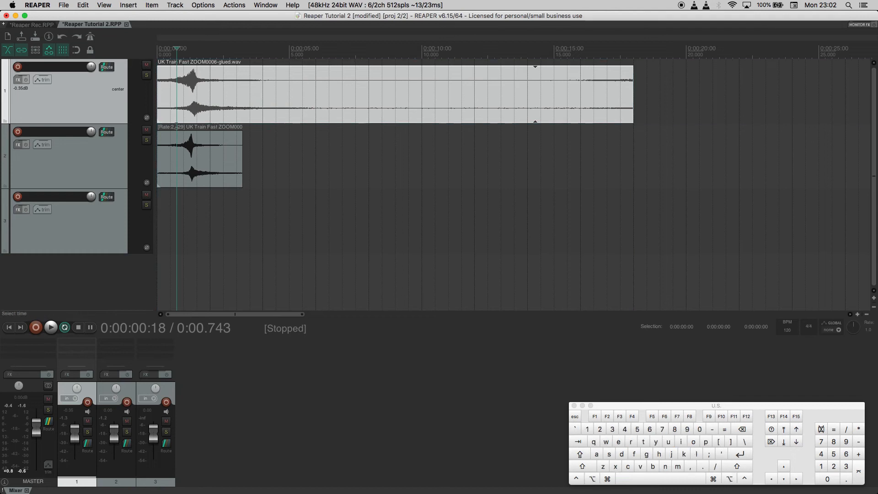
{"action": "scroll", "coordinate": [197, 137], "scroll_direction": "up", "scroll_amount": 3}
{"action": "scroll", "coordinate": [197, 137], "scroll_direction": "up", "scroll_amount": 3}
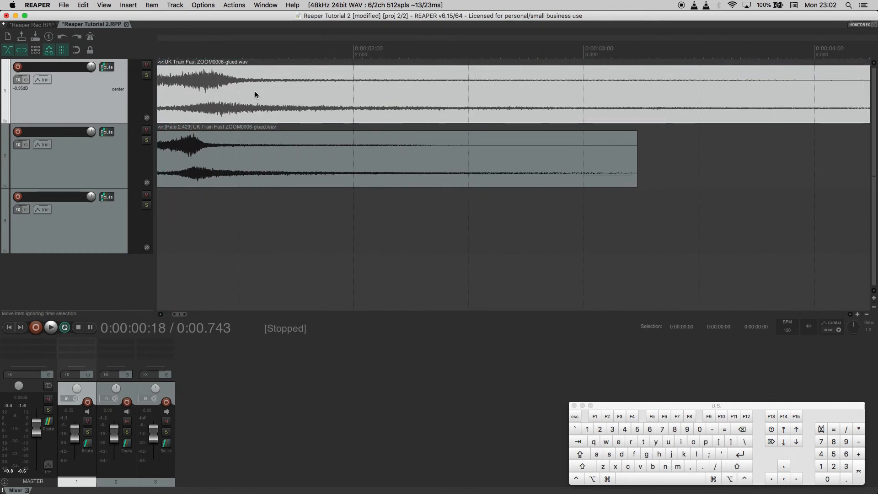
{"action": "scroll", "coordinate": [254, 91], "scroll_direction": "down", "scroll_amount": 8}
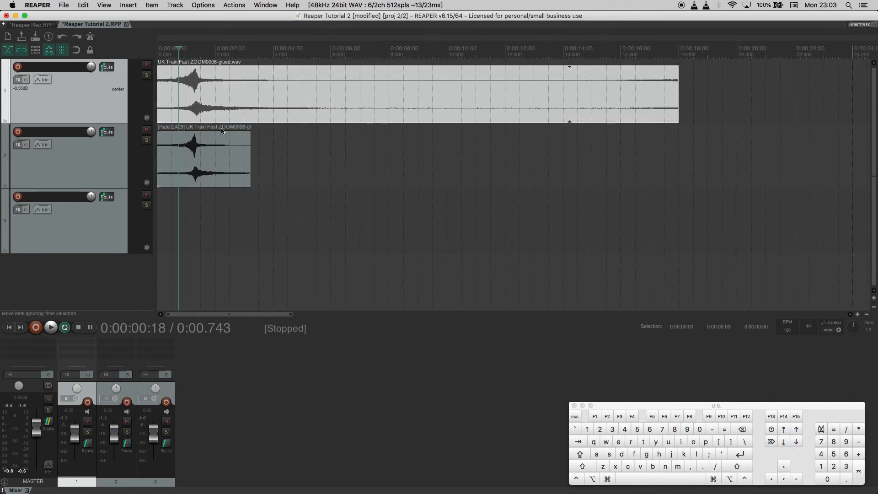
- Play the aligned train clips on tracks 1 and 2 together from the project start
{"action": "left_click", "coordinate": [187, 50]}
{"action": "key", "text": "Home"}
{"action": "key", "text": "space"}
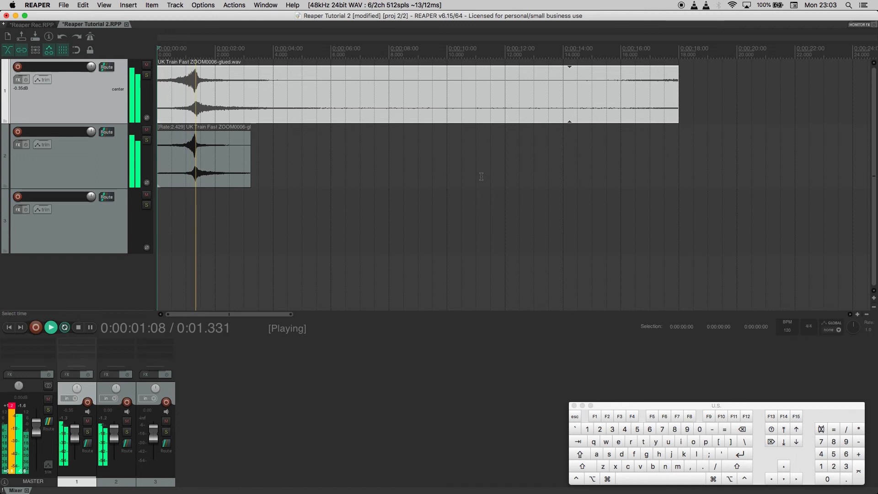
- Stop playback and play the aligned train clips on tracks 1 and 2 again from about 0.7 seconds
{"action": "key", "text": "space"}
{"action": "scroll", "coordinate": [223, 50], "scroll_direction": "up", "scroll_amount": 3}
{"action": "left_click", "coordinate": [223, 50]}
{"action": "key", "text": "space"}
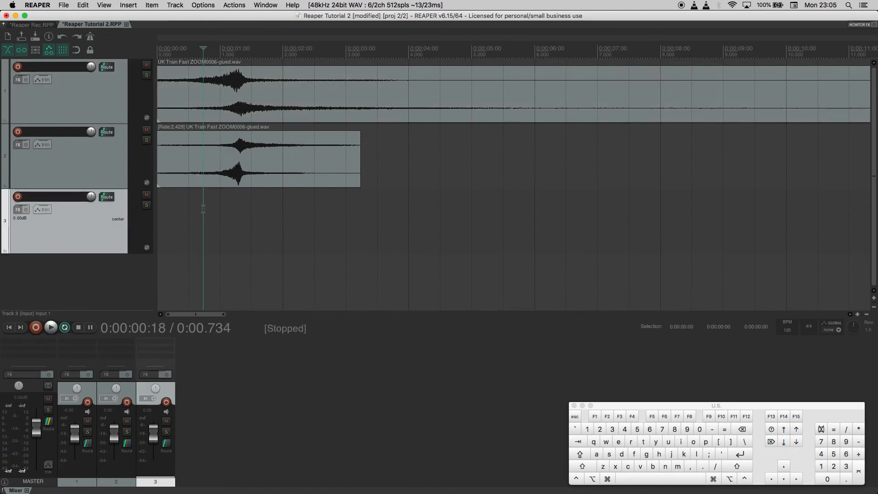
{"action": "key", "text": "space"}
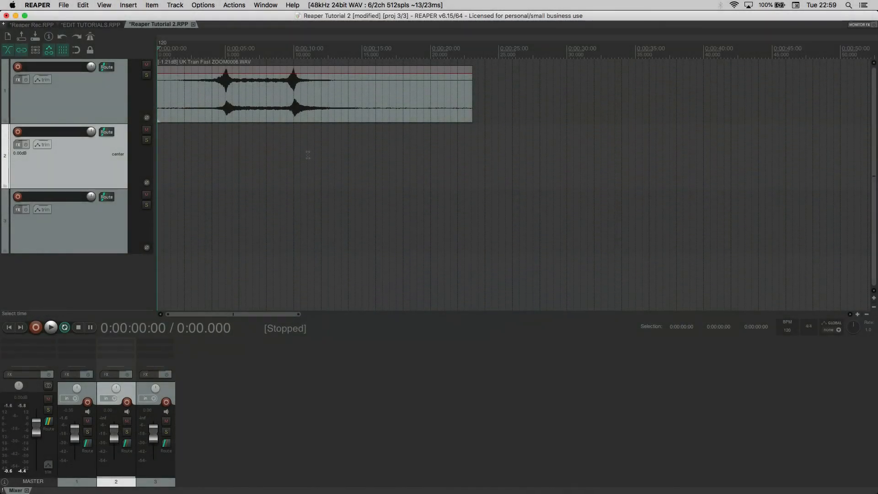
- Shift the track 1 train clip about 0.8 seconds later, and return it to the project start
{"action": "left_click", "coordinate": [267, 106]}
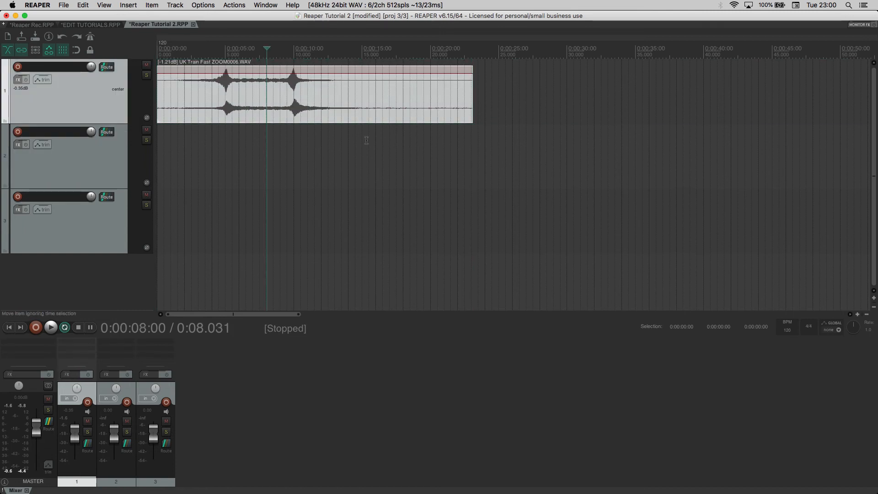
{"action": "left_click", "coordinate": [459, 137]}
{"action": "left_click", "coordinate": [514, 115]}
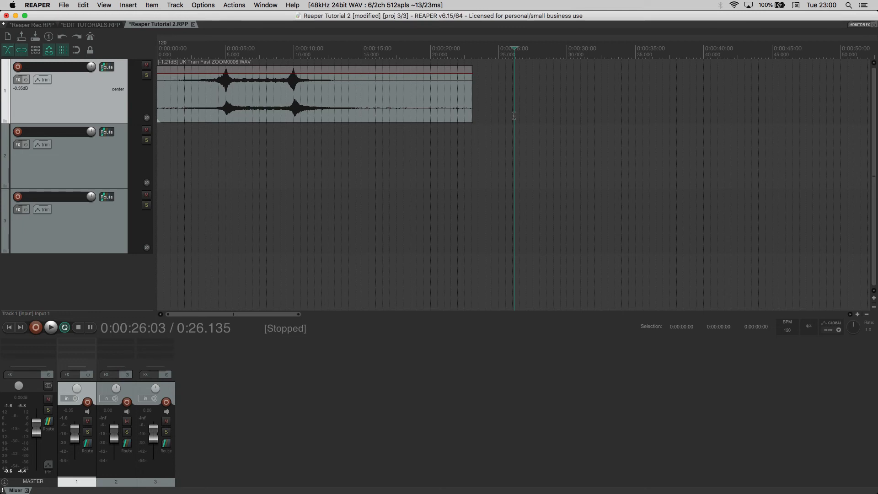
{"action": "mouse_move", "coordinate": [347, 103]}
{"action": "left_mouse_down"}
{"action": "mouse_move", "coordinate": [365, 103]}
{"action": "mouse_move", "coordinate": [358, 103]}
{"action": "left_mouse_up"}
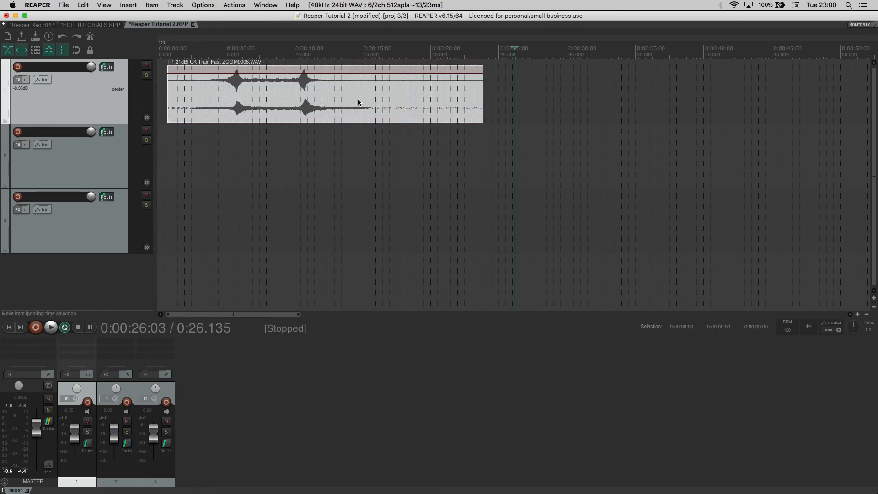
{"action": "left_click_drag", "start_coordinate": [358, 103], "coordinate": [323, 103]}
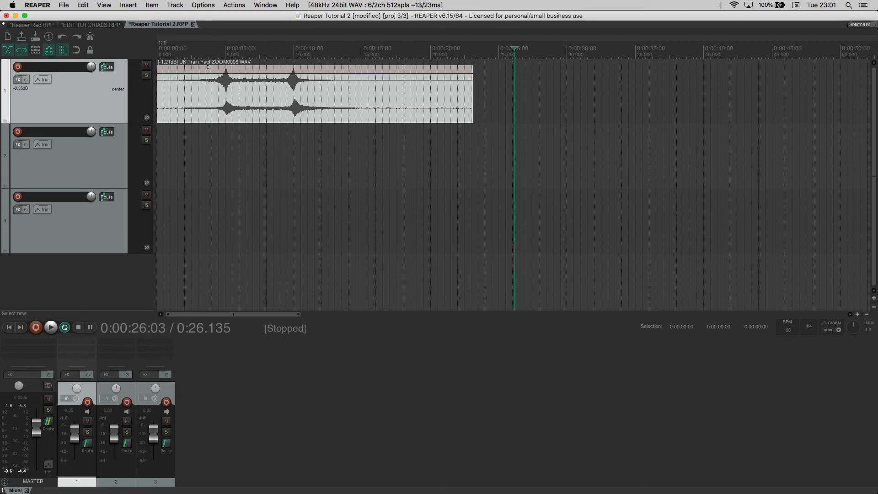
- Locate the train clip's source WAV in Finder using the file path from its source properties
{"action": "right_click", "coordinate": [259, 87]}
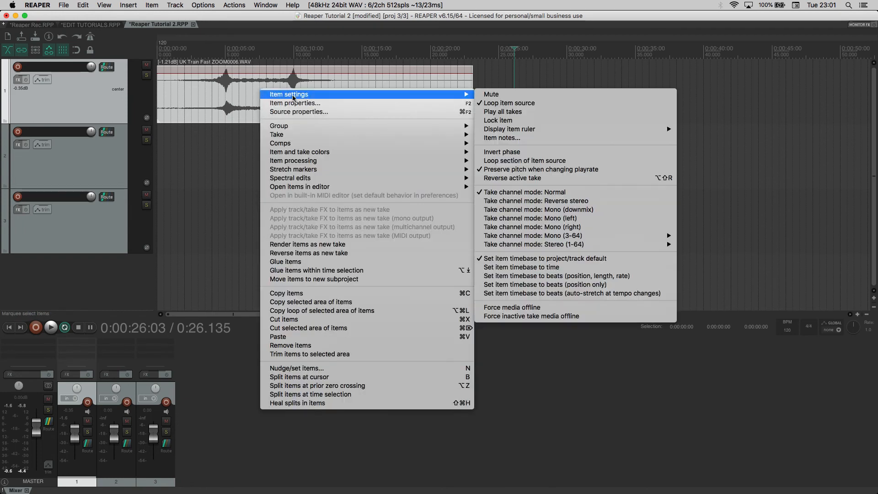
{"action": "left_click", "coordinate": [283, 112]}
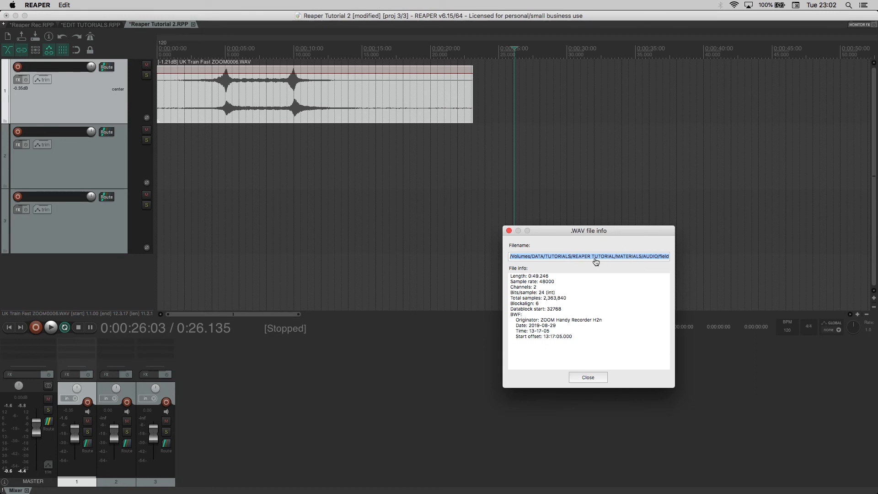
{"action": "key", "text": "super+Tab"}
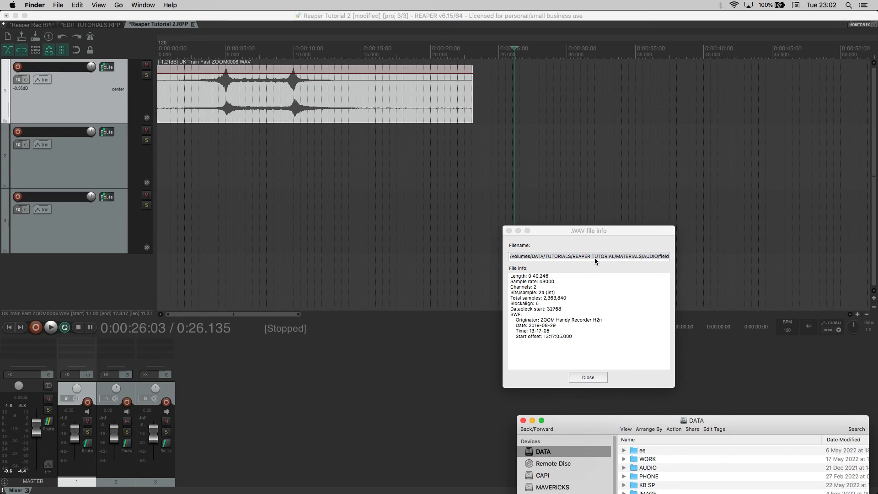
{"action": "left_click", "coordinate": [118, 6]}
{"action": "left_click", "coordinate": [155, 176]}
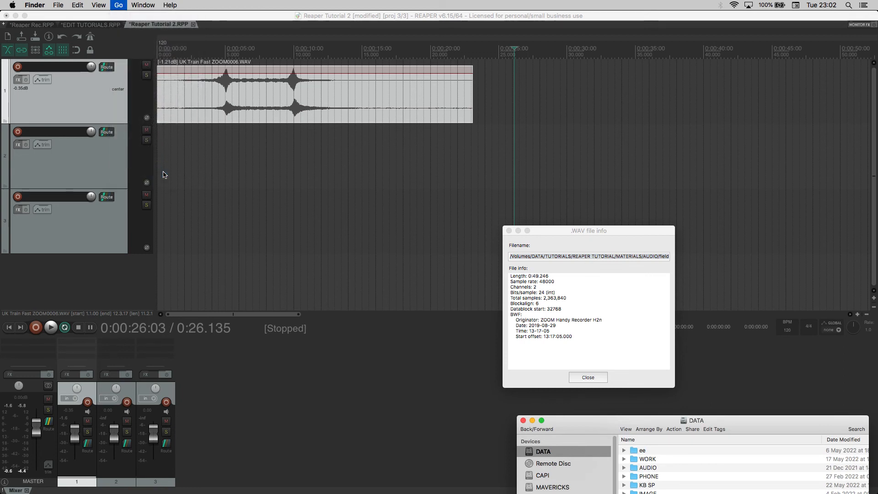
{"action": "type", "text": "/Volumes/DATA/TUTORIALS/REAPER TUTORIAL/MATERIALS/AUDIO/field recordings/UK Train Fast ZOOM0006.WAV"}
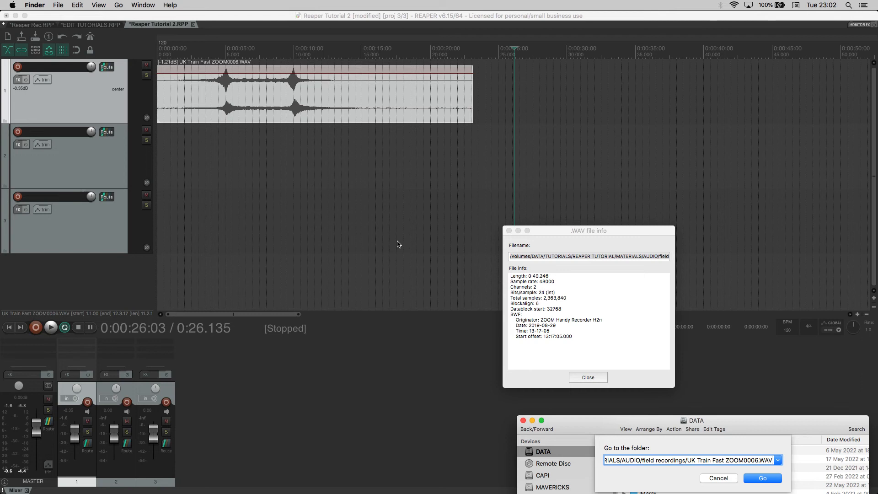
{"action": "key", "text": "Return"}
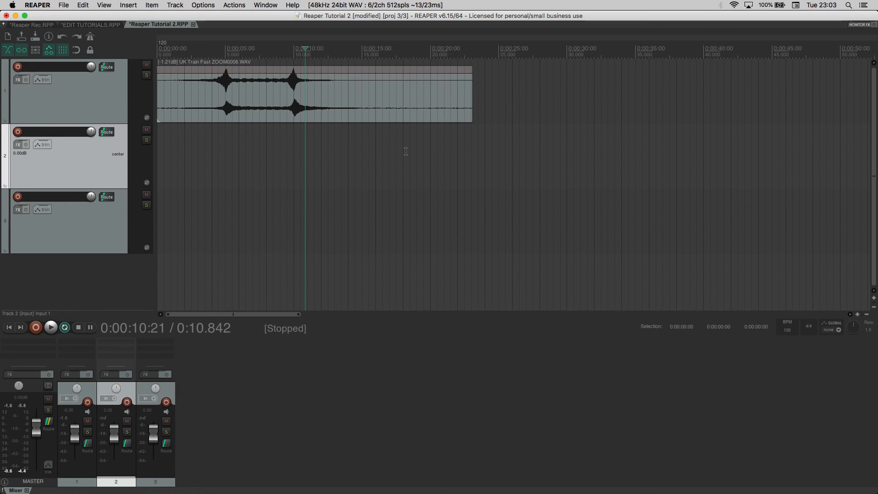
- Make a time selection from the project start to 0:00:29:21, covering the whole train clip
{"action": "left_click", "coordinate": [351, 109]}
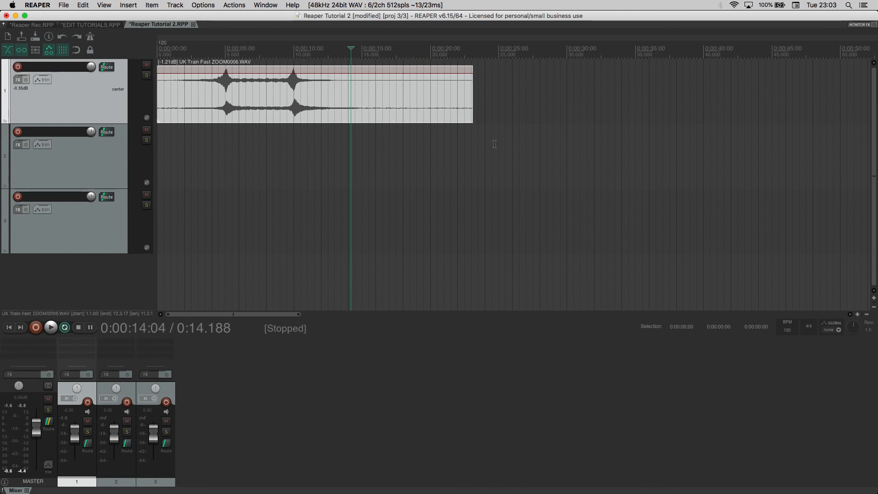
{"action": "left_click", "coordinate": [523, 148]}
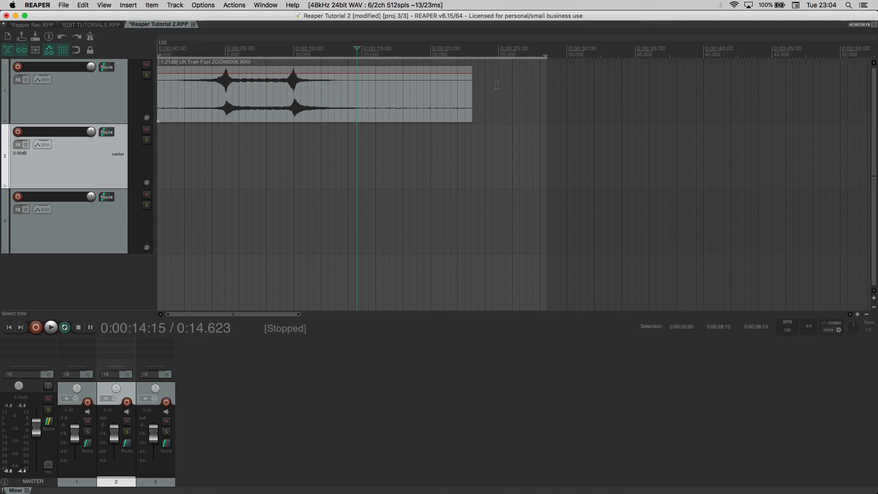
{"action": "left_click_drag", "start_coordinate": [546, 56], "coordinate": [573, 55]}
{"action": "left_click", "coordinate": [604, 102]}
{"action": "left_click_drag", "start_coordinate": [617, 101], "coordinate": [157, 76]}
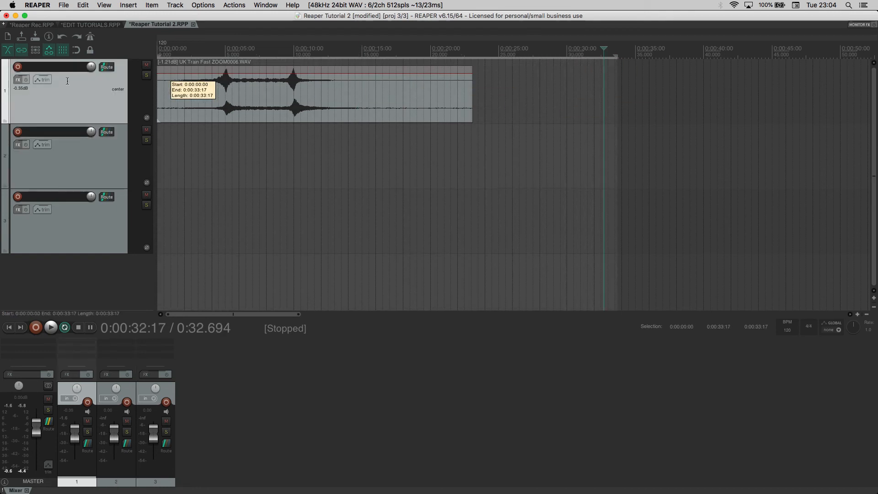
{"action": "left_click_drag", "start_coordinate": [616, 55], "coordinate": [565, 67]}
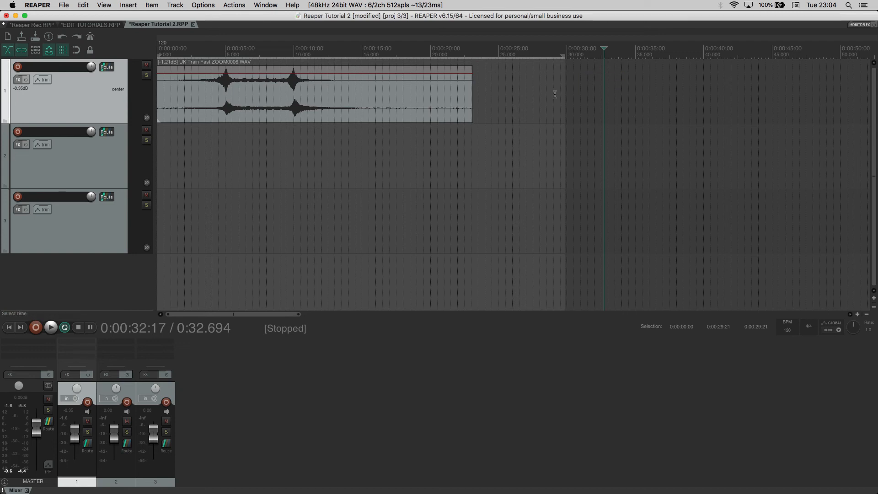
{"action": "left_click_drag", "start_coordinate": [596, 101], "coordinate": [635, 108]}
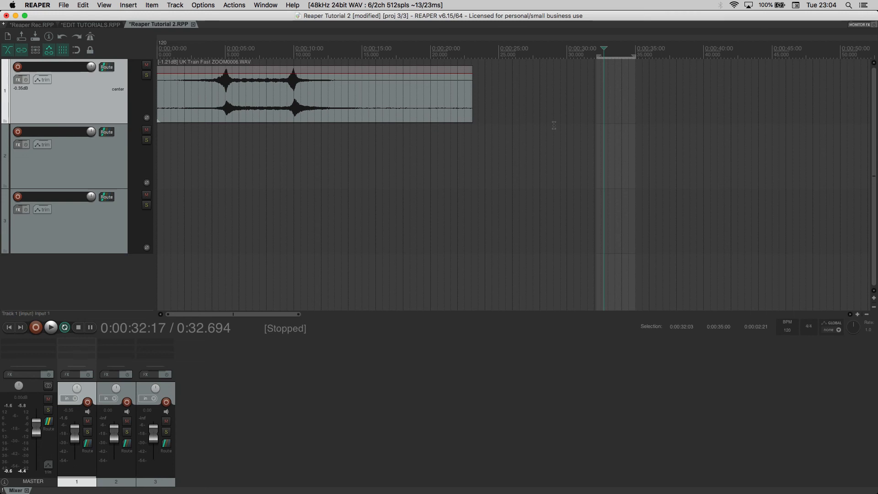
{"action": "left_click_drag", "start_coordinate": [517, 149], "coordinate": [494, 152]}
{"action": "key", "text": "super+z"}
{"action": "key", "text": "super+z"}
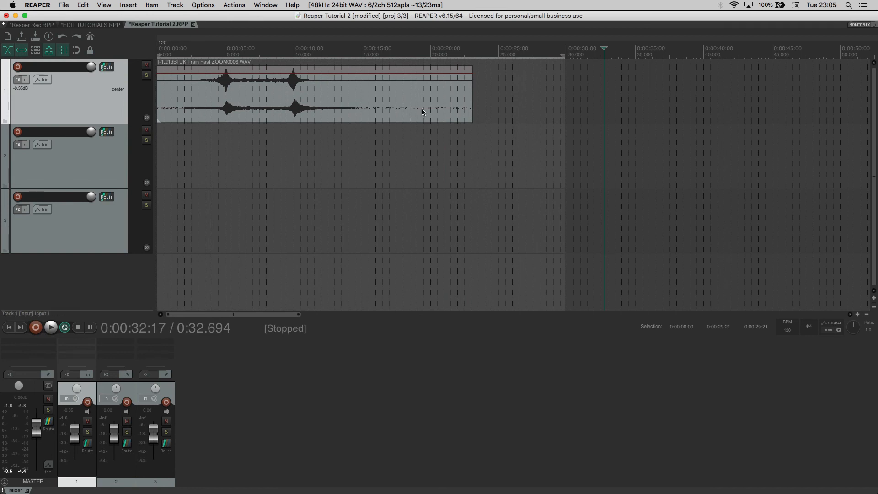
- Insert a region from the time selection and reselect the region's time range
{"action": "left_click", "coordinate": [124, 6]}
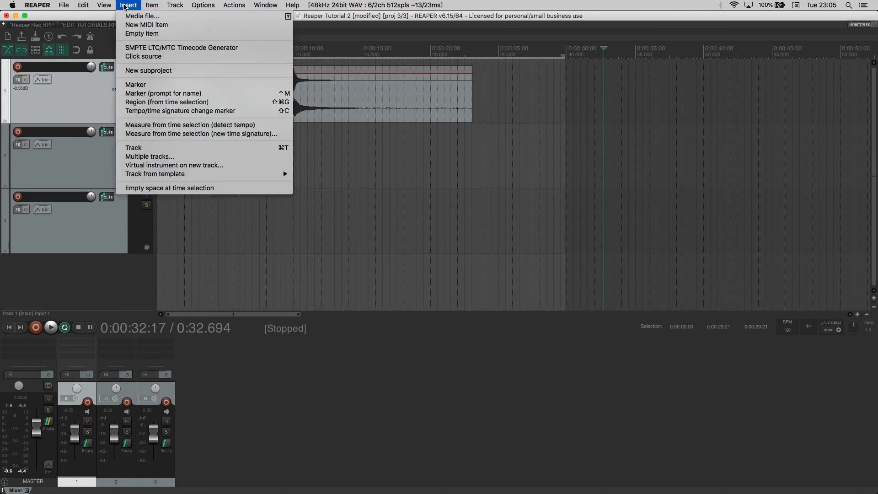
{"action": "left_click", "coordinate": [143, 102]}
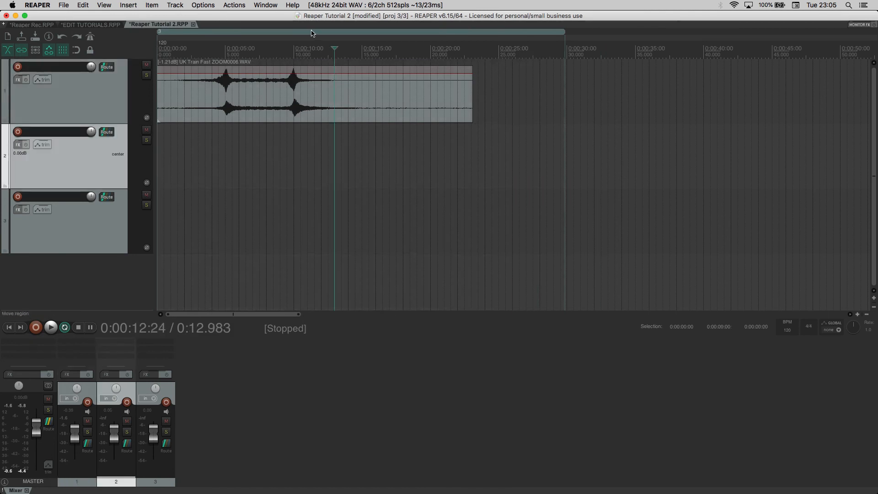
{"action": "double_click", "coordinate": [312, 33]}
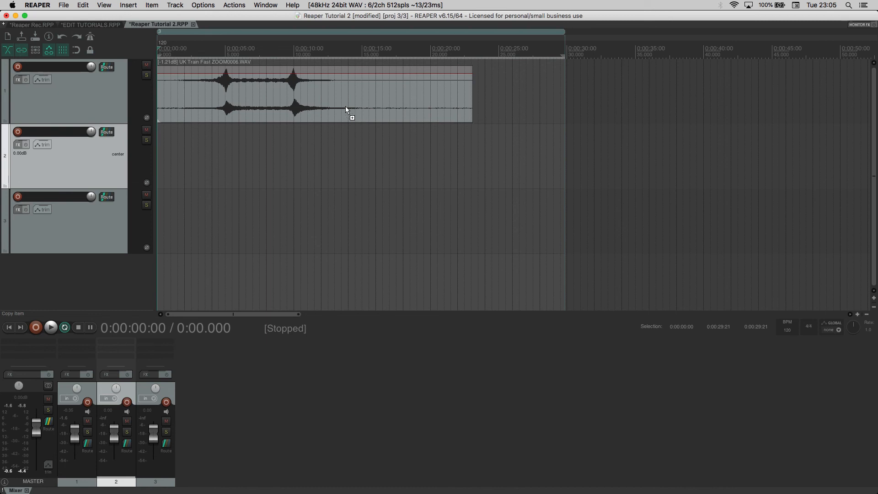
- Copy the train clip, trim its start to just before the second peak, and place it on track 3 at about 14.3 seconds
{"action": "left_click_drag", "start_coordinate": [345, 106], "coordinate": [384, 151]}
{"action": "left_click_drag", "start_coordinate": [192, 162], "coordinate": [321, 171]}
{"action": "left_click_drag", "start_coordinate": [401, 168], "coordinate": [434, 197]}
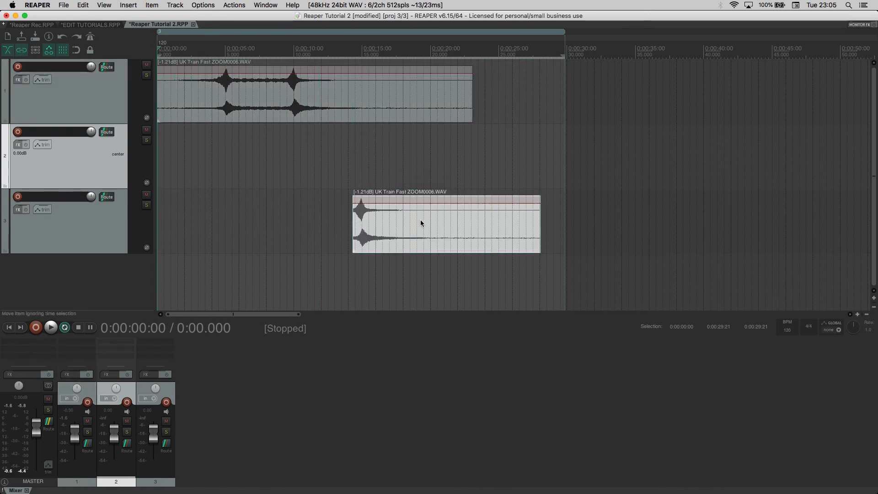
- Copy the track 3 clip to track 2 at about 5.5 seconds, shortened to about 3 seconds, and move the track 3 clip to about 5.8 seconds
{"action": "left_click_drag", "start_coordinate": [418, 231], "coordinate": [279, 153]}
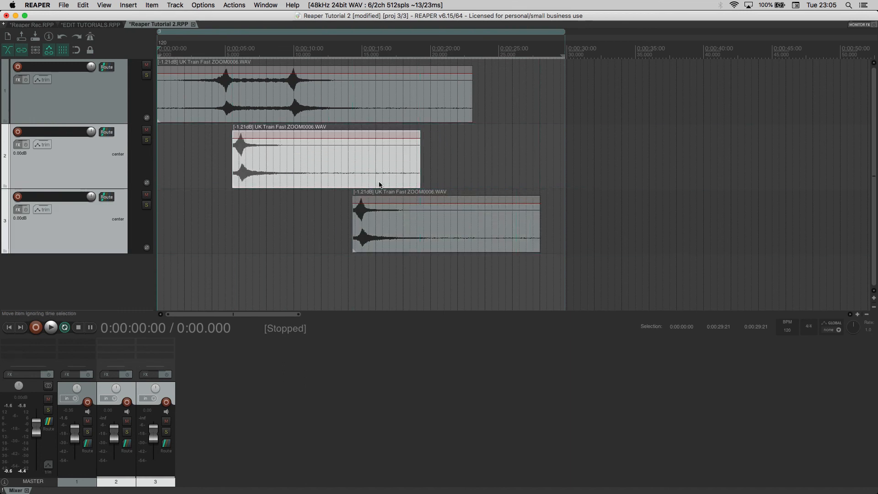
{"action": "left_click_drag", "start_coordinate": [420, 170], "coordinate": [277, 170]}
{"action": "left_click_drag", "start_coordinate": [438, 239], "coordinate": [294, 236]}
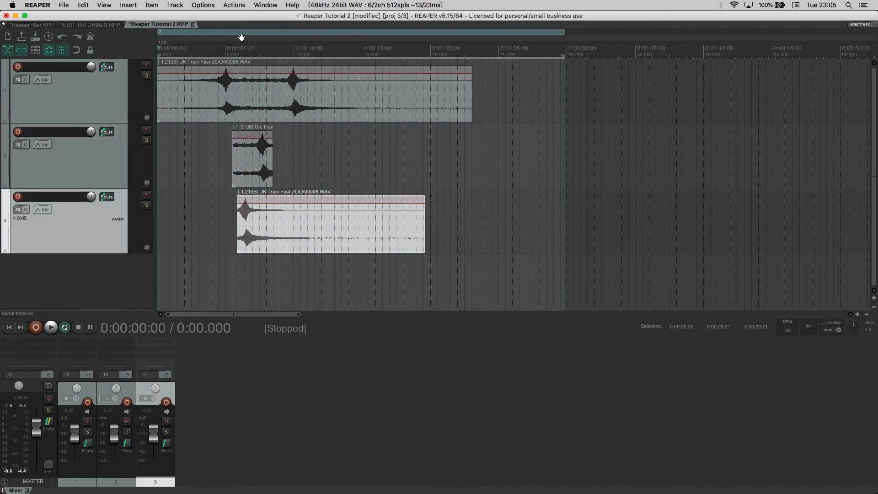
- Move the region with all its clips later so that it starts at about 43 seconds
{"action": "left_click_drag", "start_coordinate": [546, 35], "coordinate": [686, 29]}
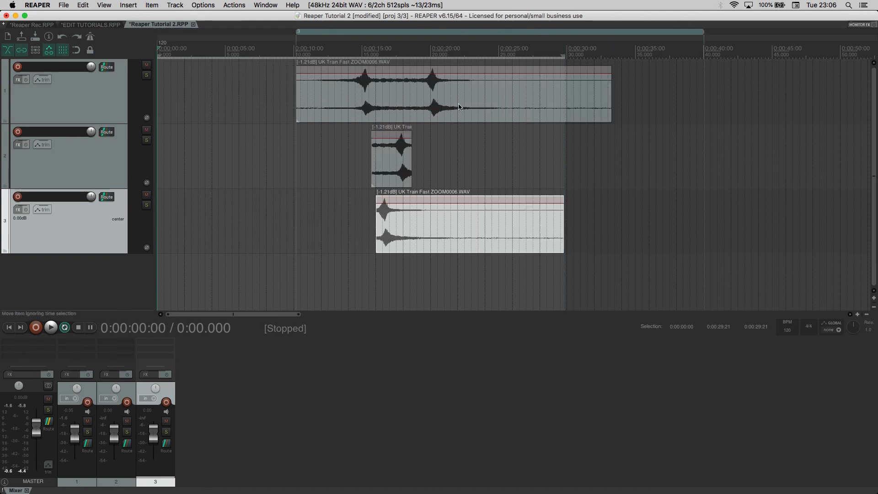
{"action": "scroll", "coordinate": [456, 104], "scroll_direction": "down", "scroll_amount": 4}
{"action": "left_click_drag", "start_coordinate": [366, 34], "coordinate": [558, 35]}
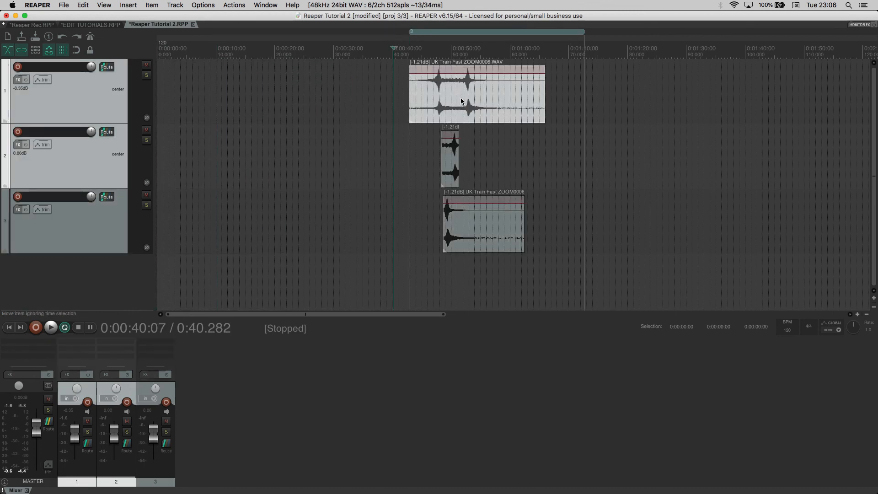
- Copy the train clip to about 3.6 seconds on track 1 and add a time-compressed copy of about 3.5 seconds on track 2
{"action": "left_click_drag", "start_coordinate": [454, 107], "coordinate": [237, 106]}
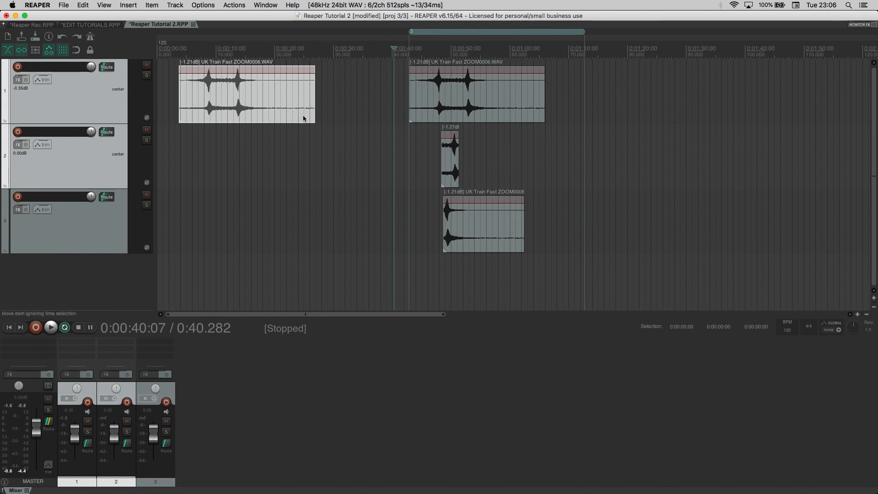
{"action": "left_click_drag", "start_coordinate": [237, 99], "coordinate": [238, 163]}
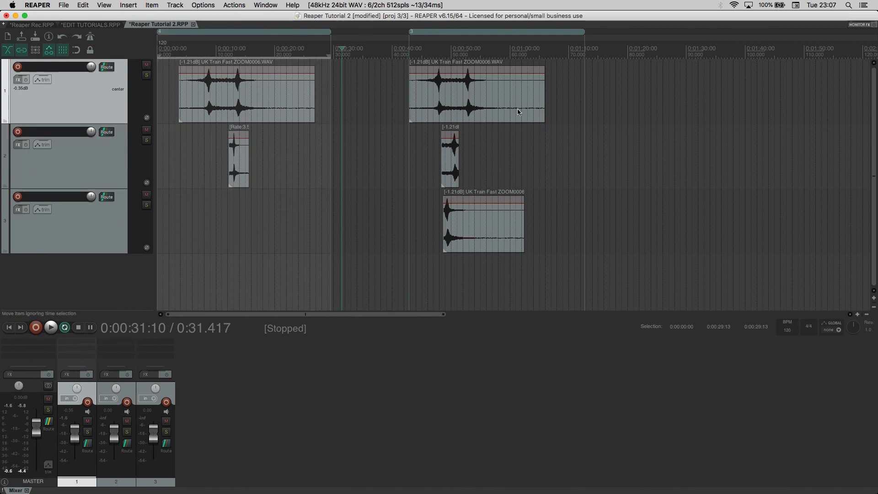
- Move the later region with its clips to about 75 seconds and the earlier region to about 32 seconds
{"action": "scroll", "coordinate": [519, 112], "scroll_direction": "down", "scroll_amount": 2}
{"action": "left_click_drag", "start_coordinate": [447, 33], "coordinate": [603, 33]}
{"action": "left_click_drag", "start_coordinate": [216, 33], "coordinate": [385, 40]}
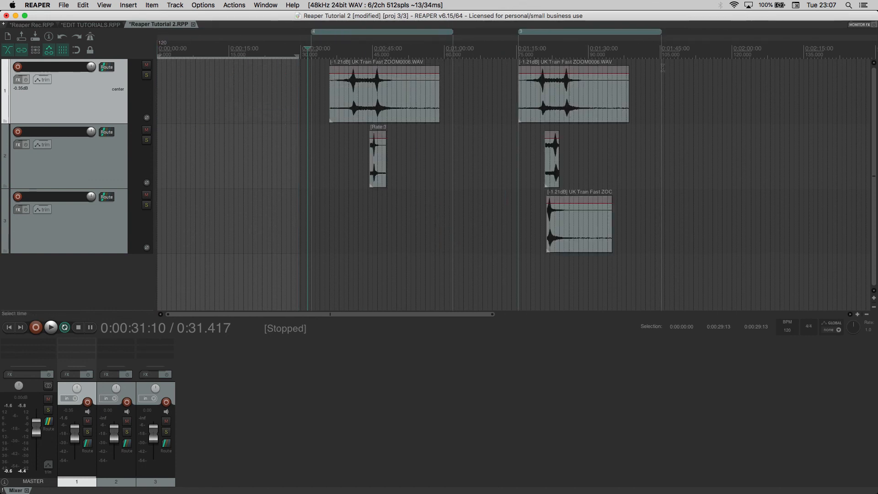
- Select the time from 0:00:23:09 to 0:01:55:15 around both regions and insert an enclosing region from it
{"action": "left_click_drag", "start_coordinate": [711, 96], "coordinate": [270, 96]}
{"action": "left_click", "coordinate": [128, 5]}
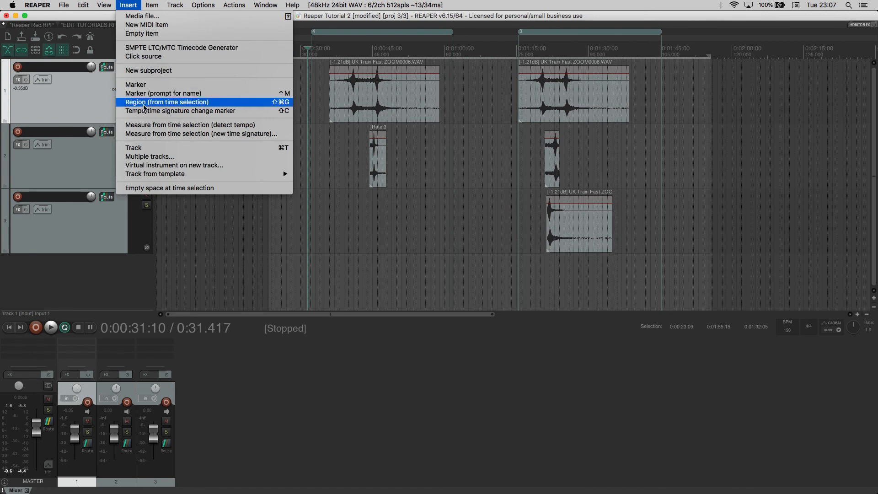
{"action": "left_click", "coordinate": [155, 102]}
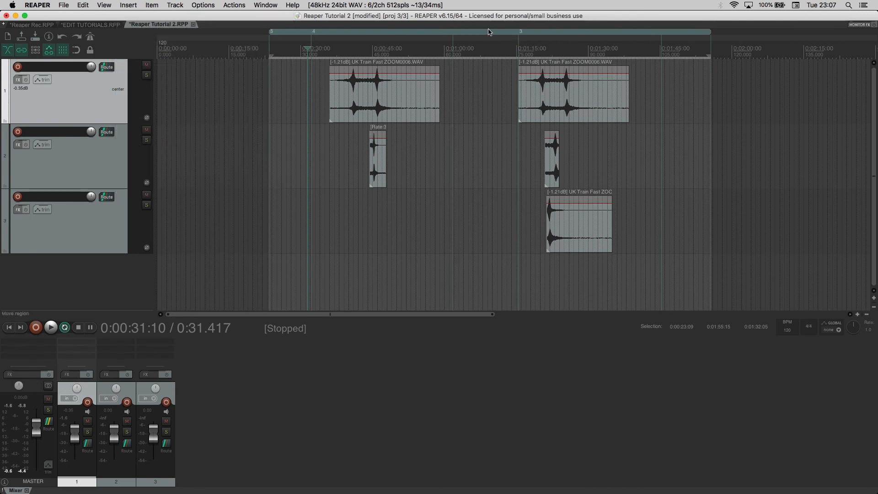
- Move the enclosing region with its contents to about 47 seconds, clear the time selection and return the edit cursor to the project start
{"action": "left_click_drag", "start_coordinate": [527, 38], "coordinate": [640, 38]}
{"action": "left_click", "coordinate": [215, 80]}
{"action": "key", "text": "Home"}
{"action": "key", "text": "Escape"}
{"action": "scroll", "coordinate": [208, 93], "scroll_direction": "up", "scroll_amount": 1}
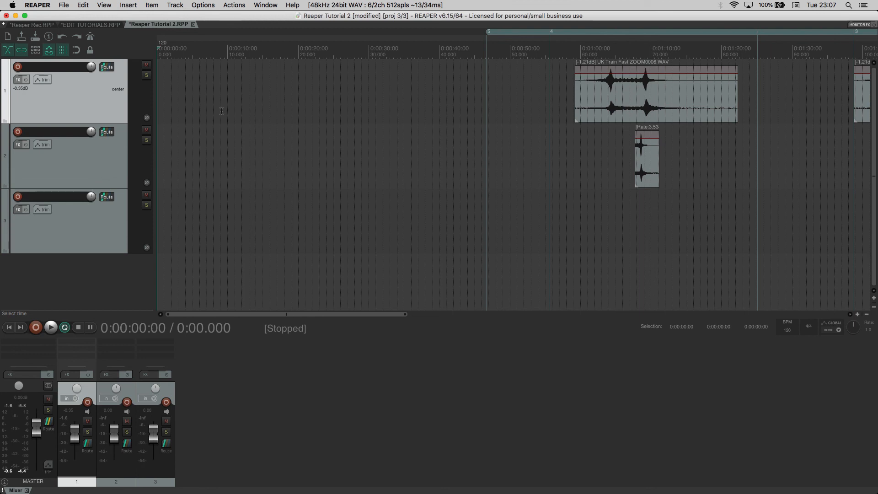
{"action": "scroll", "coordinate": [221, 112], "scroll_direction": "down", "scroll_amount": 3}
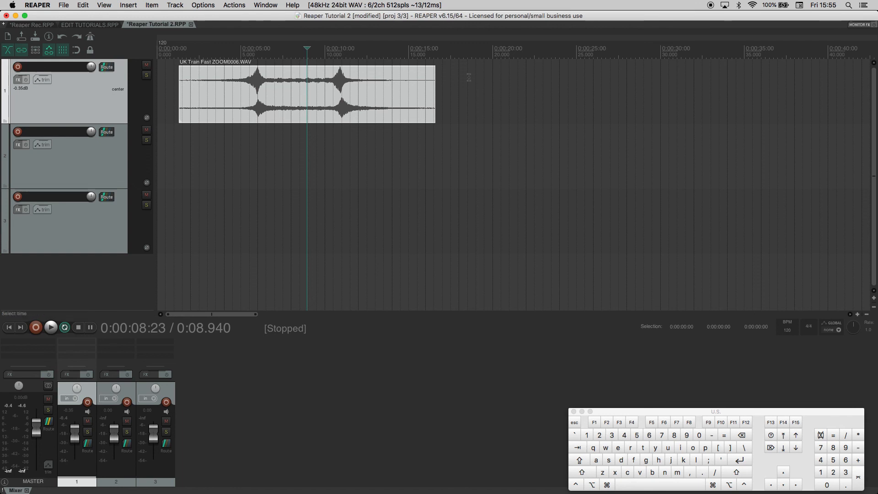
- Extend the end of the train clip on track 1 to about 16.9 seconds and split the clip at 0:00:08:07
{"action": "mouse_move", "coordinate": [440, 94]}
{"action": "left_mouse_down"}
{"action": "mouse_move", "coordinate": [467, 92]}
{"action": "mouse_move", "coordinate": [446, 92]}
{"action": "left_mouse_up"}
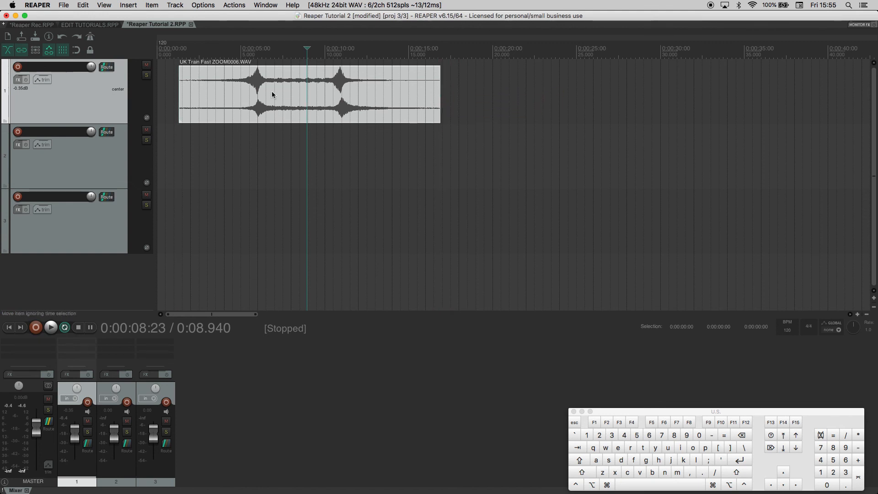
{"action": "left_click", "coordinate": [297, 103]}
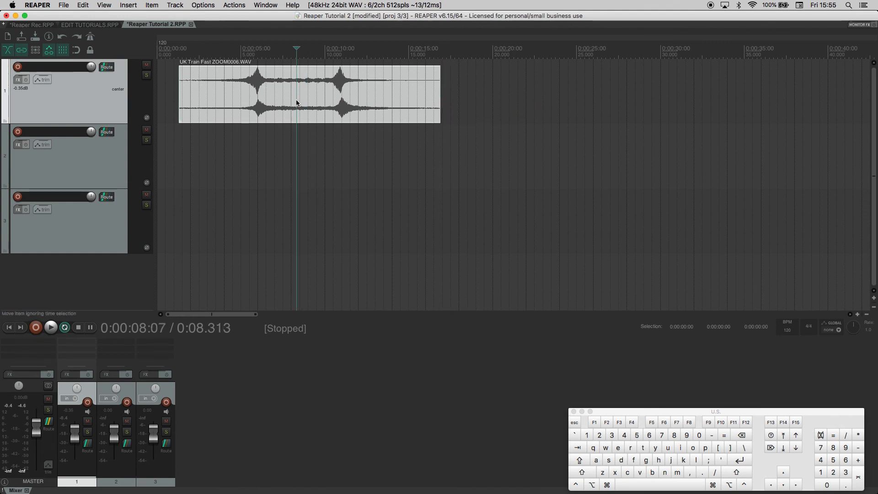
{"action": "key", "text": "s"}
- Trim the later piece's start from about 10 seconds, move it to about 8.5 seconds, and trim the earlier piece's end to 0:00:07:04
{"action": "left_click", "coordinate": [325, 98]}
{"action": "key", "text": "a"}
{"action": "left_click_drag", "start_coordinate": [356, 99], "coordinate": [330, 98]}
{"action": "left_click", "coordinate": [278, 98]}
{"action": "key", "text": "shift+a"}
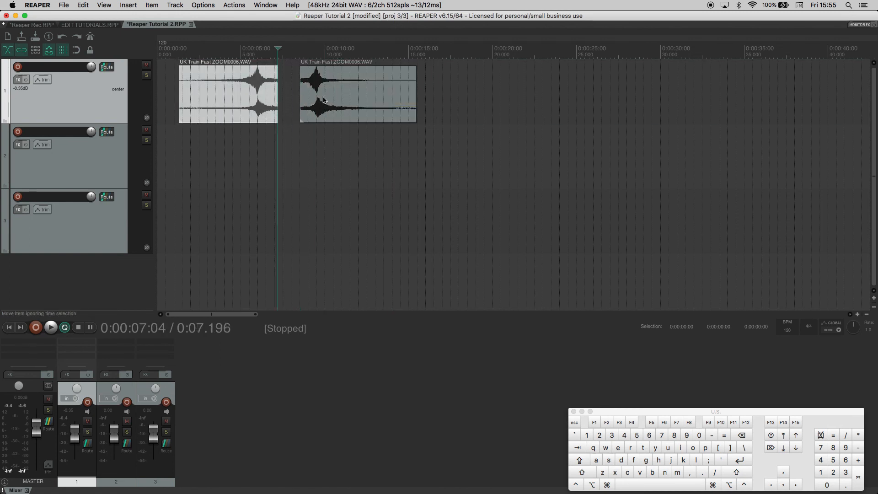
- Undo the last three edits made to the two train pieces
{"action": "key", "text": "super+z"}
{"action": "key", "text": "super+z"}
{"action": "key", "text": "super+z"}
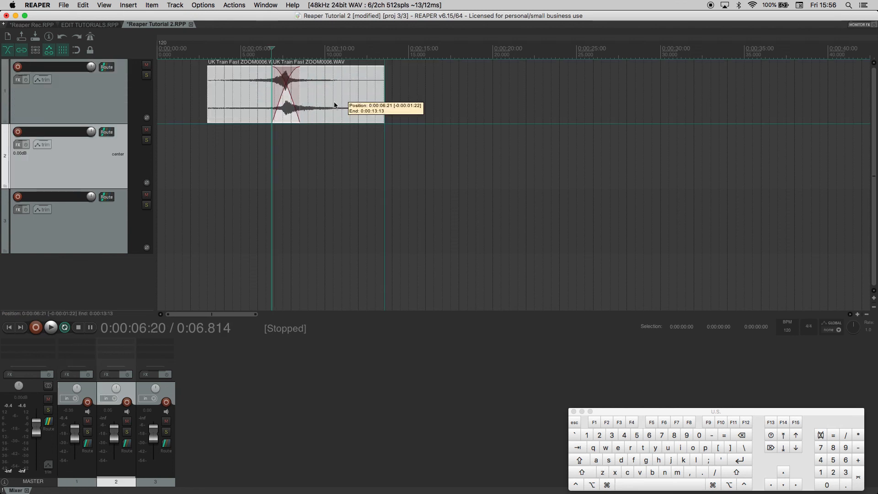
- Move both crossfaded train pieces together to track 2, starting at about 3.4 seconds, and deselect them
{"action": "left_click_drag", "start_coordinate": [334, 102], "coordinate": [341, 137]}
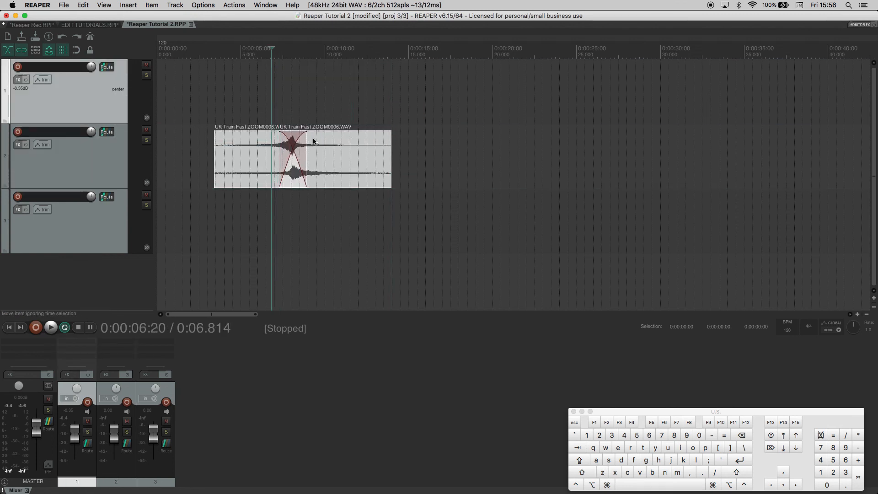
{"action": "left_click", "coordinate": [446, 156]}
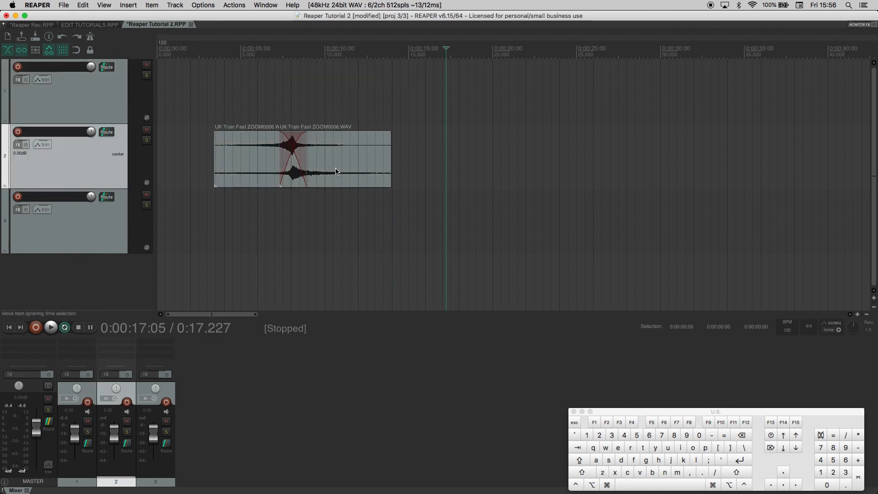
- Try moving only the later train piece to track 1 at about 7 seconds, and undo the move
{"action": "left_click_drag", "start_coordinate": [336, 172], "coordinate": [329, 120]}
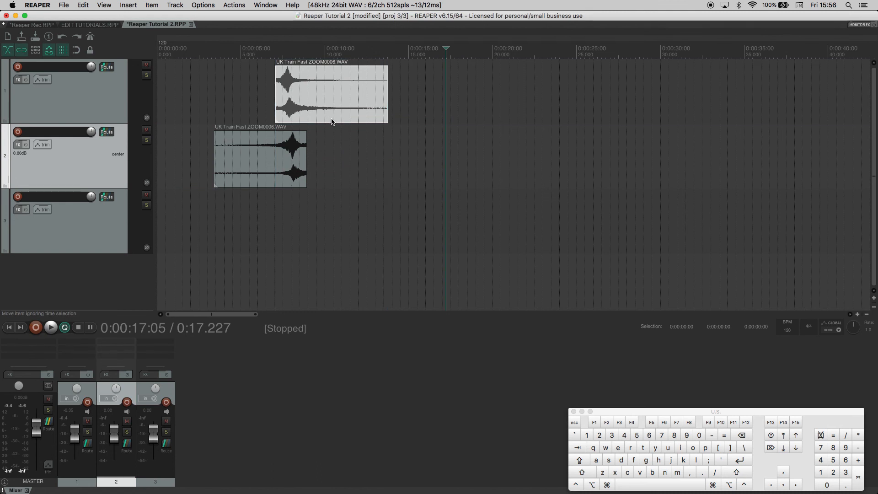
{"action": "key", "text": "super"}
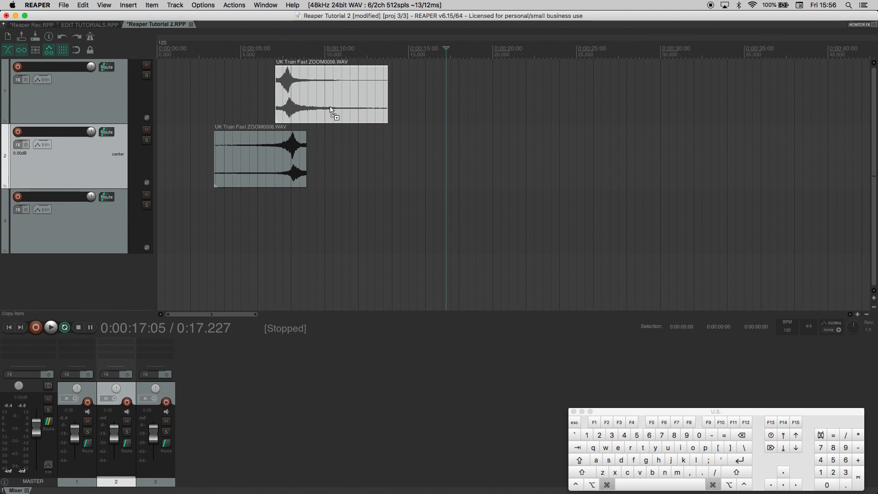
{"action": "key", "text": "super+z"}
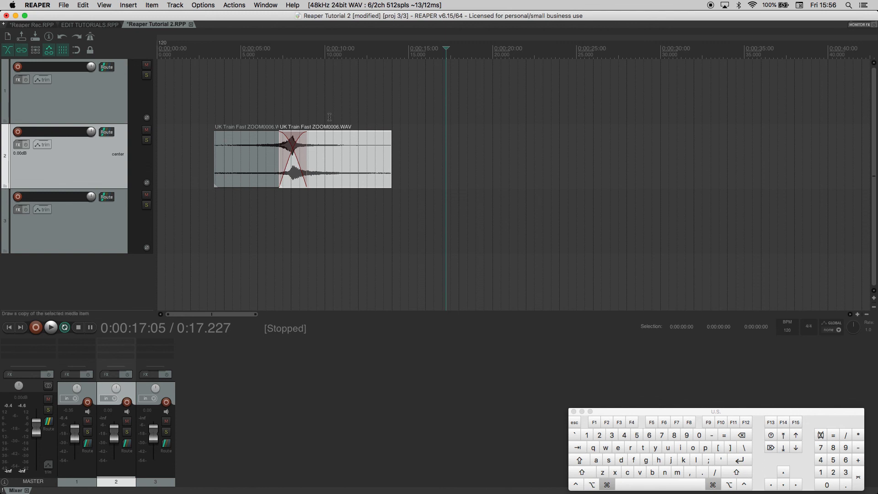
- Group the two overlapping train pieces on track 1 and move the group to track 2 and back to track 1 at about 3.3 seconds
{"action": "right_click", "coordinate": [360, 91]}
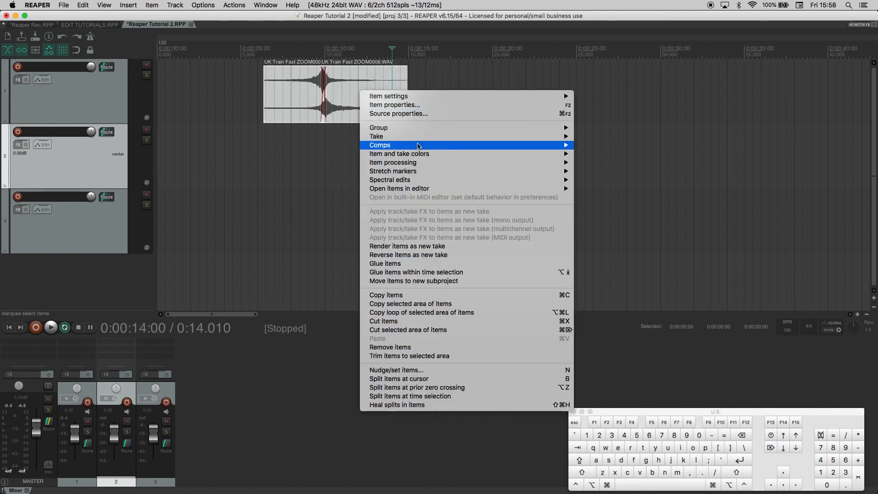
{"action": "mouse_move", "coordinate": [413, 130]}
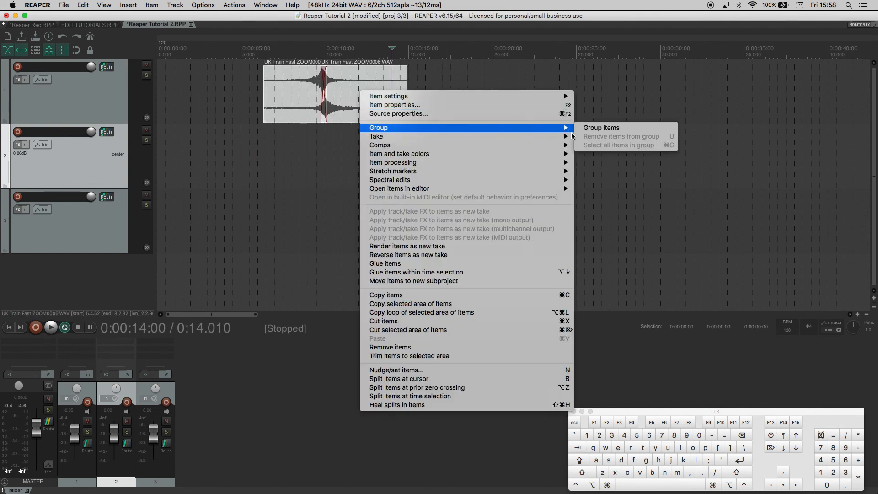
{"action": "left_click", "coordinate": [595, 130]}
{"action": "left_click", "coordinate": [337, 157]}
{"action": "left_click_drag", "start_coordinate": [361, 101], "coordinate": [370, 168]}
{"action": "left_click_drag", "start_coordinate": [282, 164], "coordinate": [223, 99]}
- Insert a region from the time selection 0:00:00:00 to 0:00:14:09 and move it with its grouped clips to about 12.8 seconds
{"action": "left_click", "coordinate": [379, 151]}
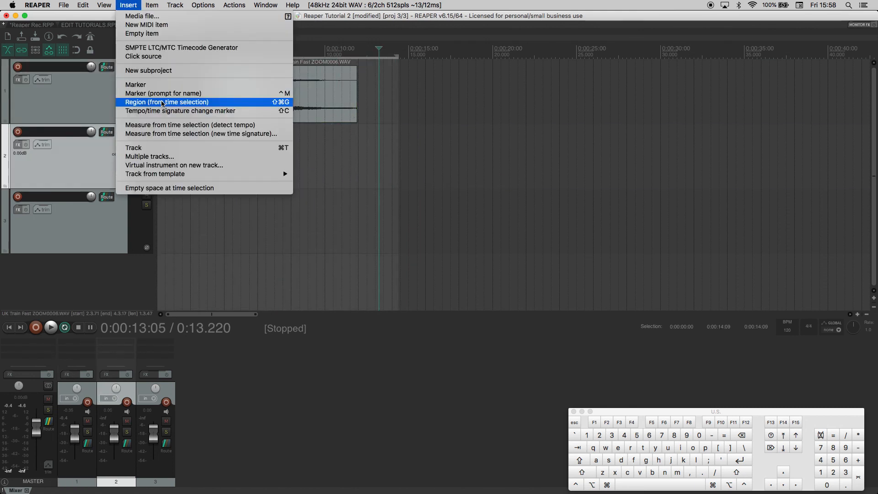
{"action": "left_click", "coordinate": [162, 102]}
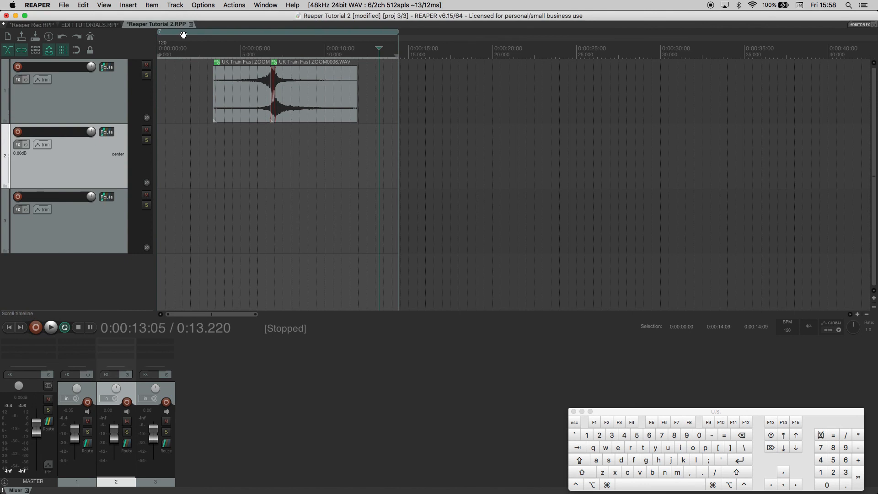
{"action": "left_click_drag", "start_coordinate": [545, 16], "coordinate": [574, 19]}
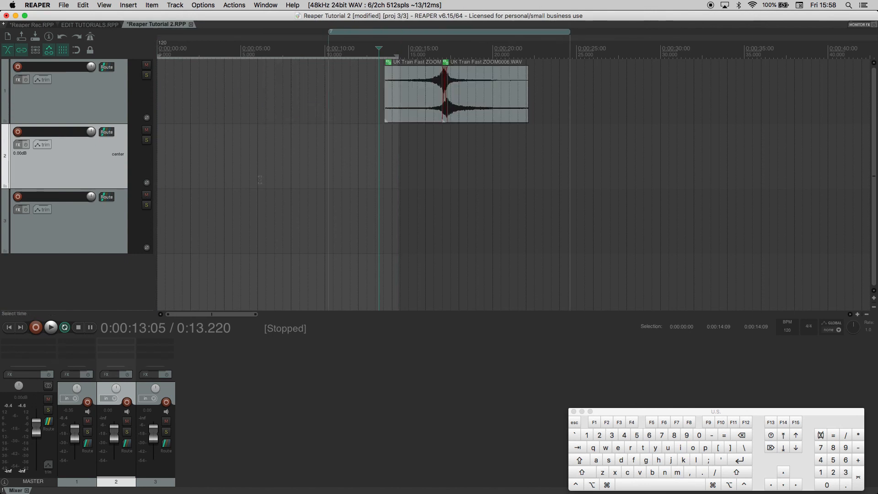
{"action": "left_click_drag", "start_coordinate": [519, 37], "coordinate": [612, 39]}
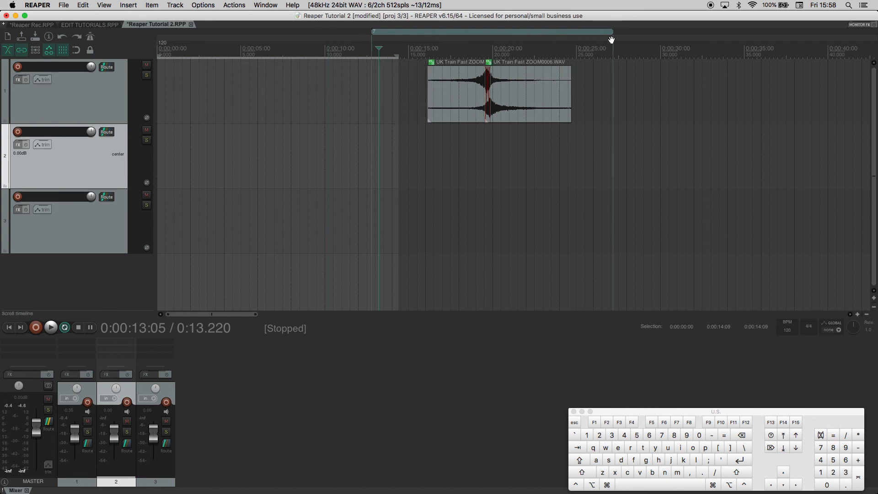
- Place the edit cursor at 0:00:05:16 and shorten the time selection to end at 0:00:04:15
{"action": "left_click", "coordinate": [252, 92]}
{"action": "left_click_drag", "start_coordinate": [205, 106], "coordinate": [188, 100]}
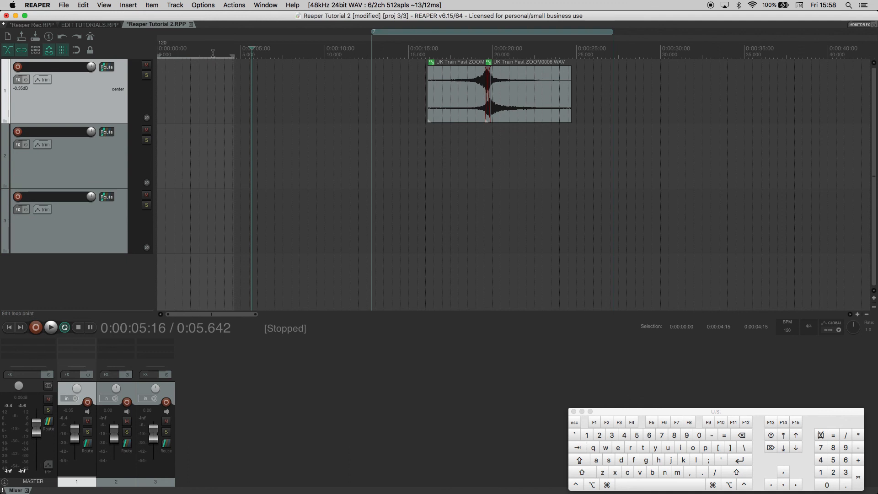